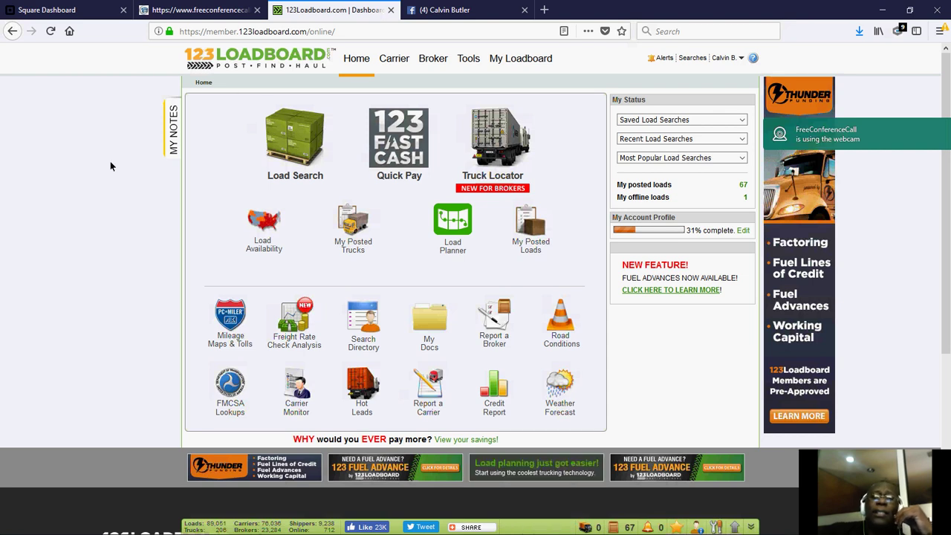
- Open the Truck Locator from the 123Loadboard home page and look over the posted loads
left_click(502, 158)
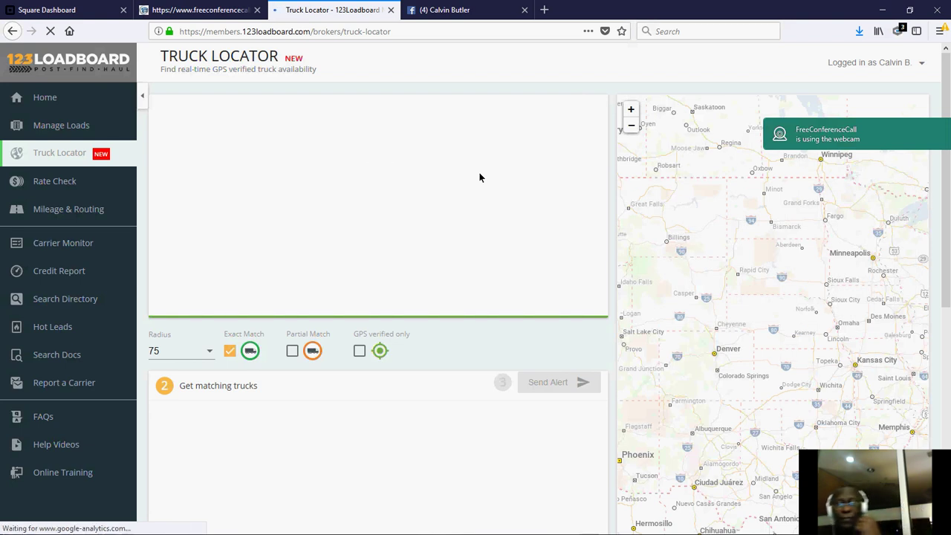
left_click(480, 172)
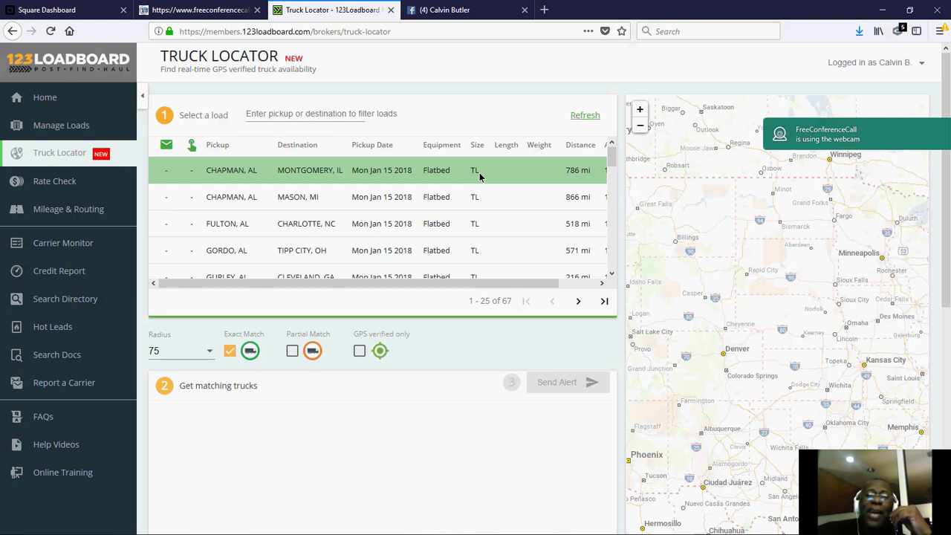
left_click(497, 233)
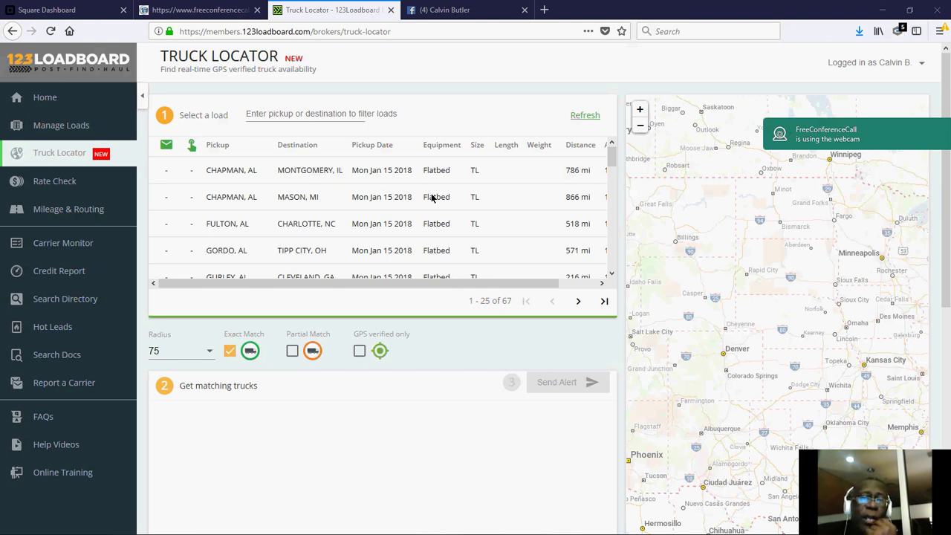
left_click(333, 198)
left_click(370, 228)
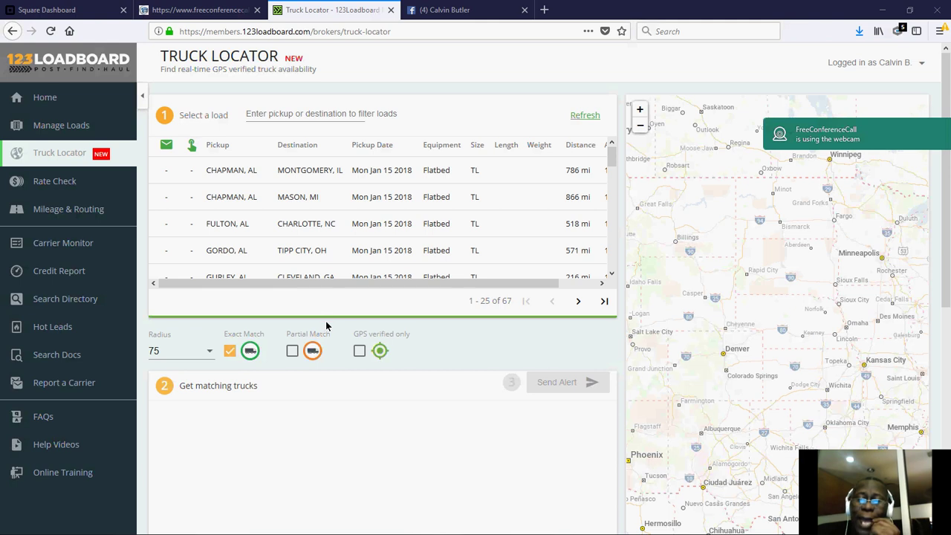
left_click(270, 166)
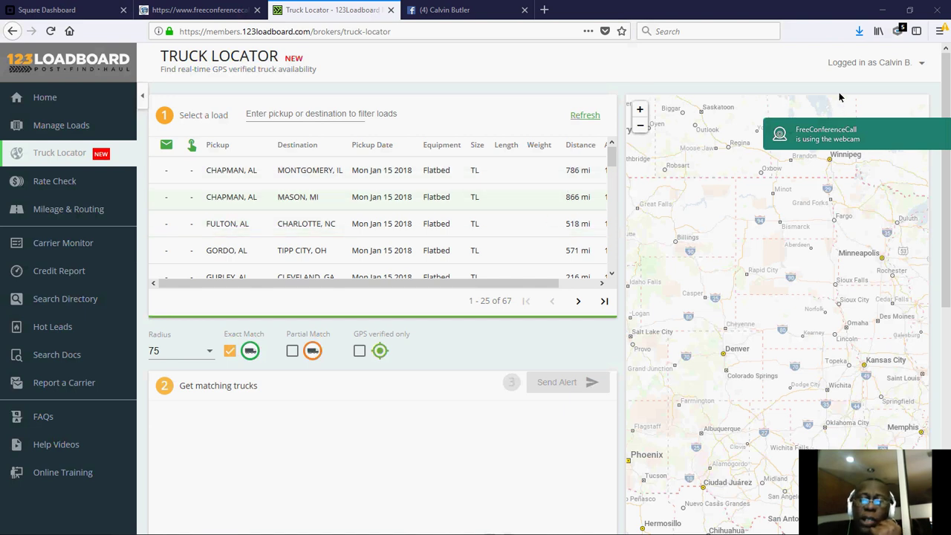
- Open the Excel file "LOADS AVAILABLE LIST FOR MON 1-15-18 (8AM) -- 1ST LIST!!" from the RBBS DOCUMENTS folder in Documents
left_click(884, 10)
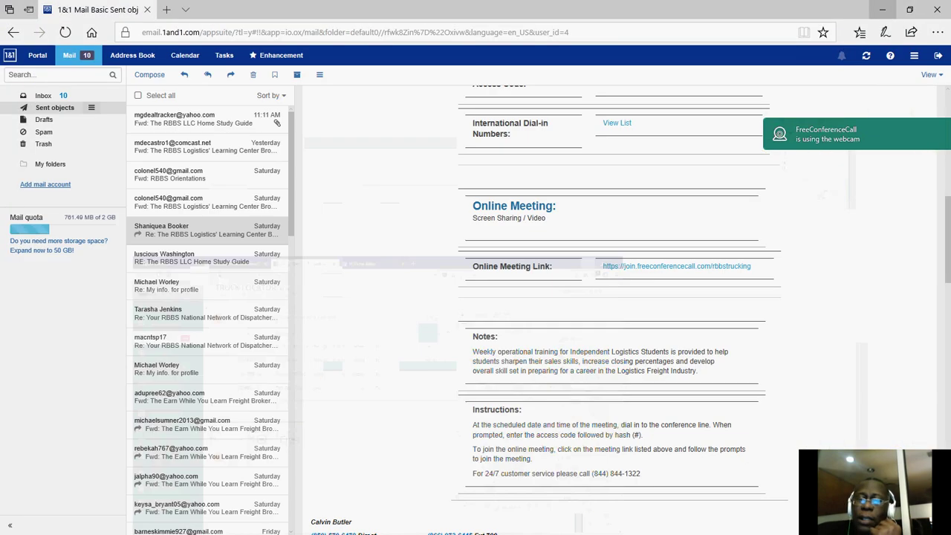
left_click(880, 9)
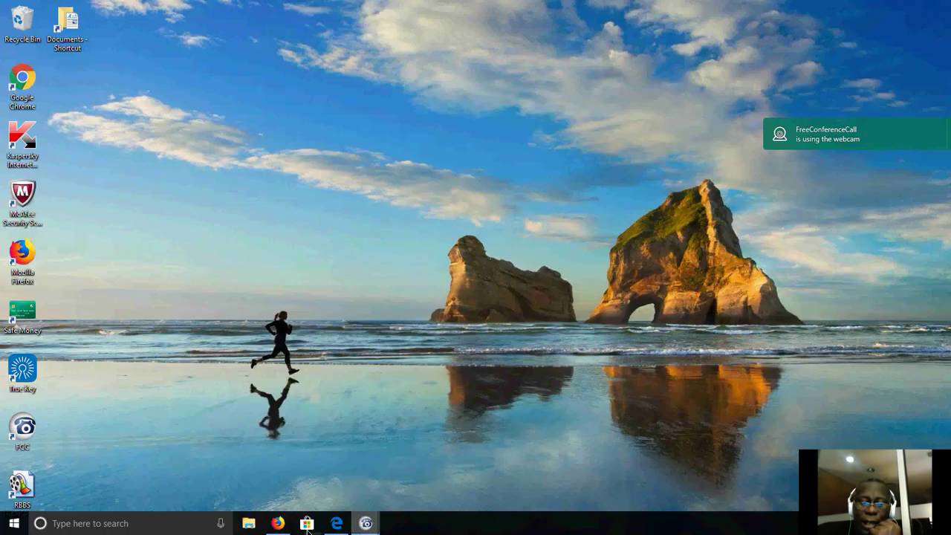
left_click(250, 525)
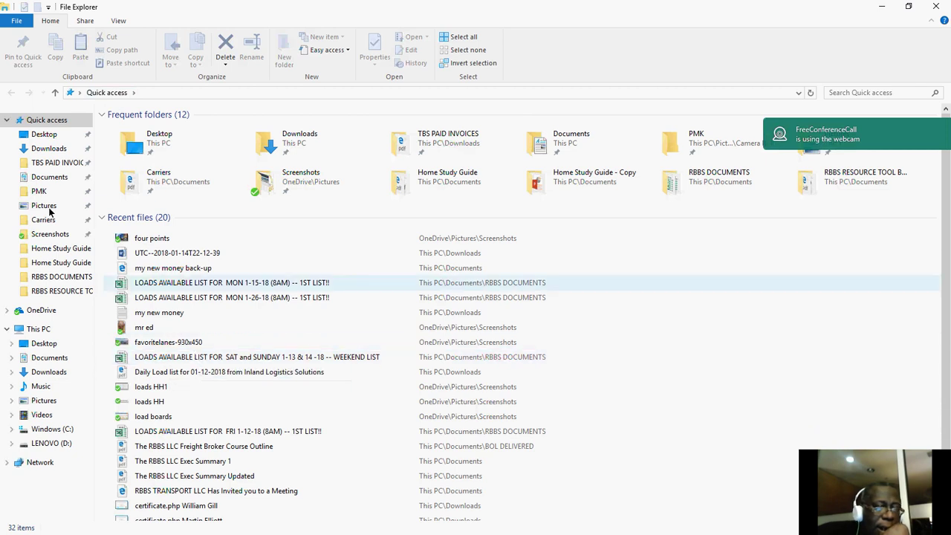
left_click(57, 177)
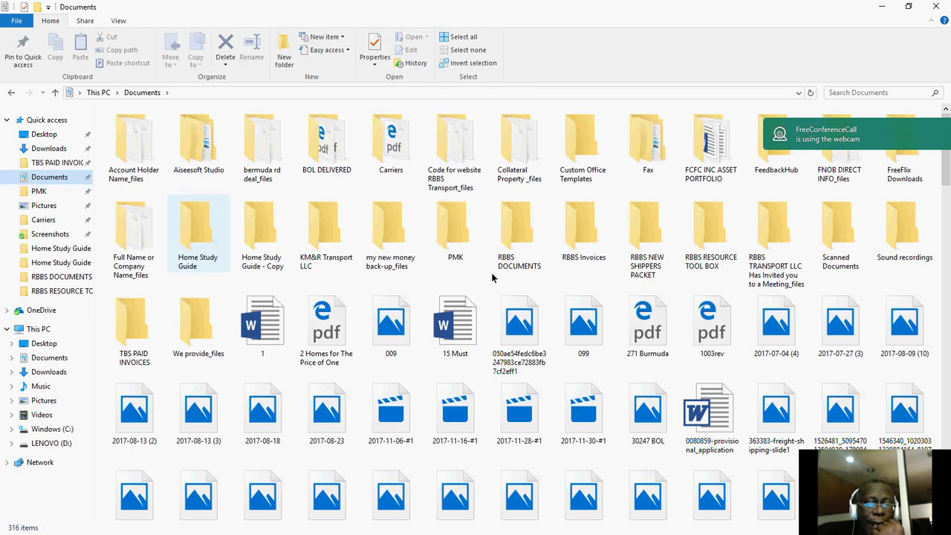
double_click(521, 236)
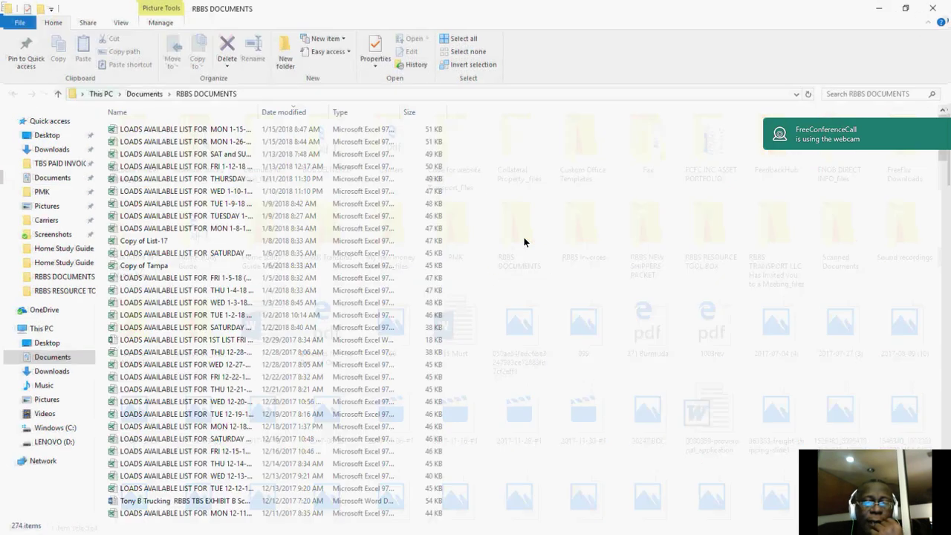
left_click(183, 129)
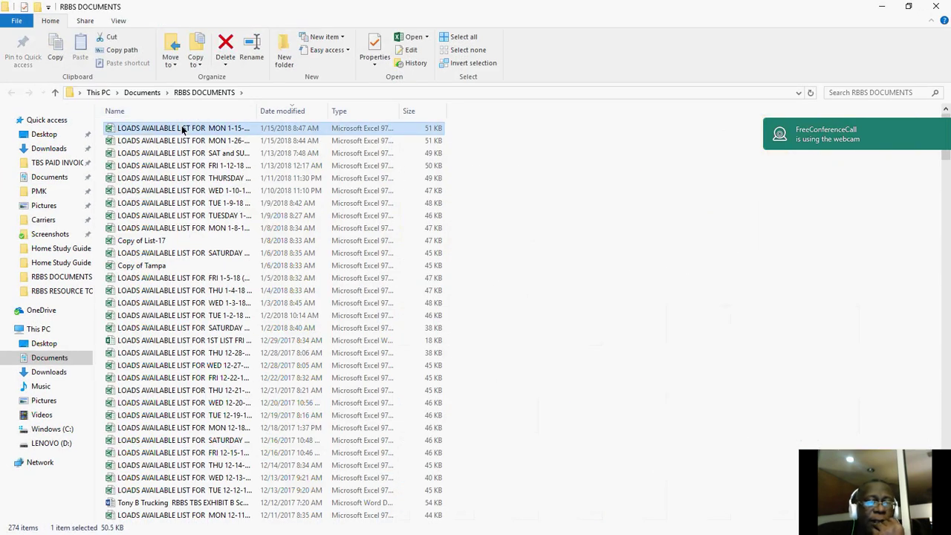
double_click(183, 128)
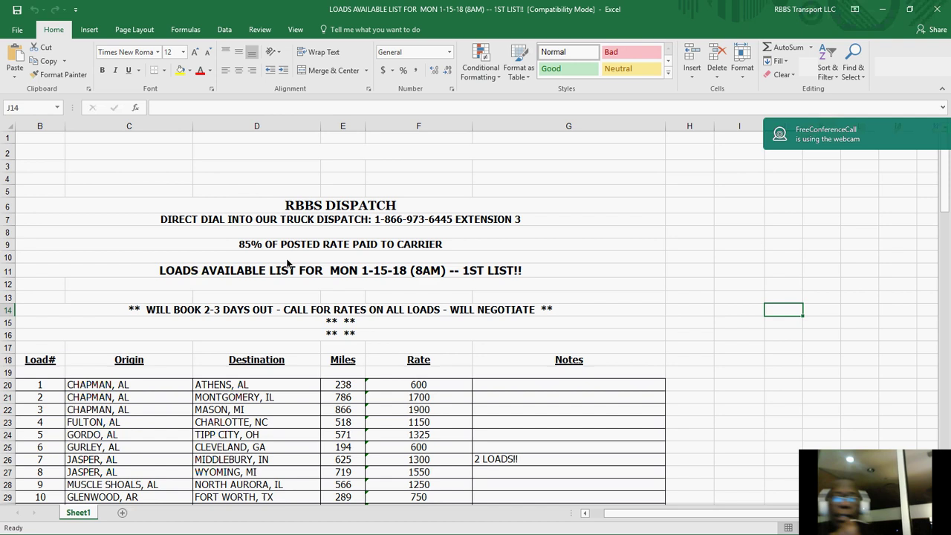
- Look through the origins, destinations, miles, rates and notes of loads 1 to 70 and return to the sheet's beginning
scroll(312, 286, "down", 4)
scroll(312, 286, "down", 1)
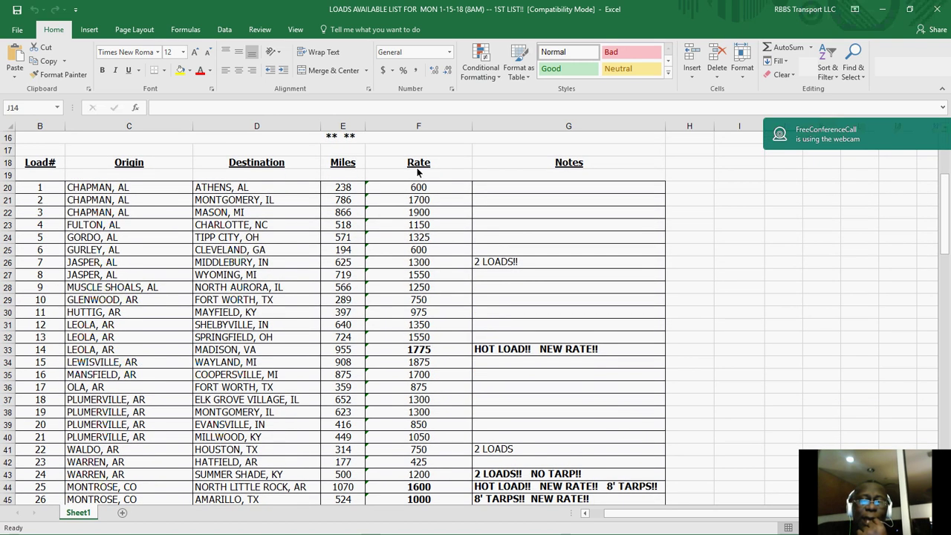
scroll(469, 338, "down", 6)
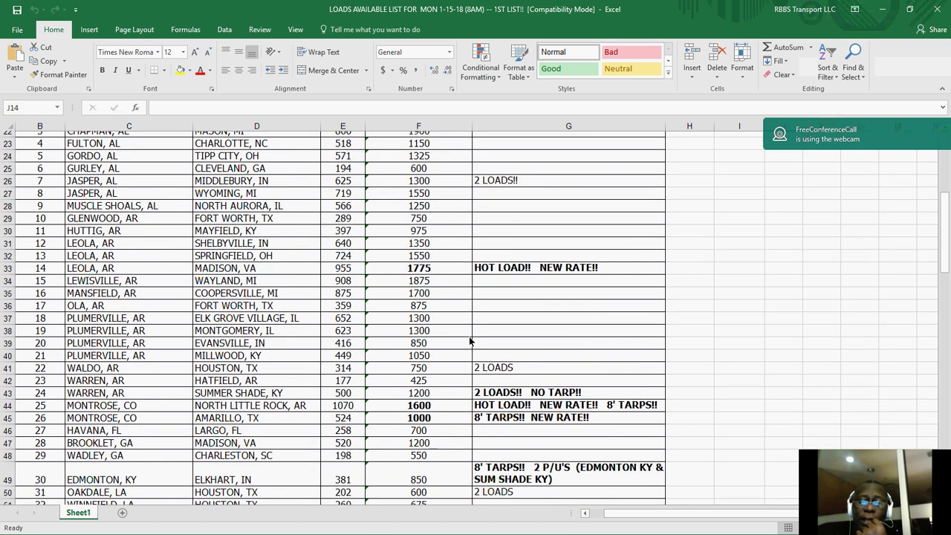
scroll(469, 342, "down", 10)
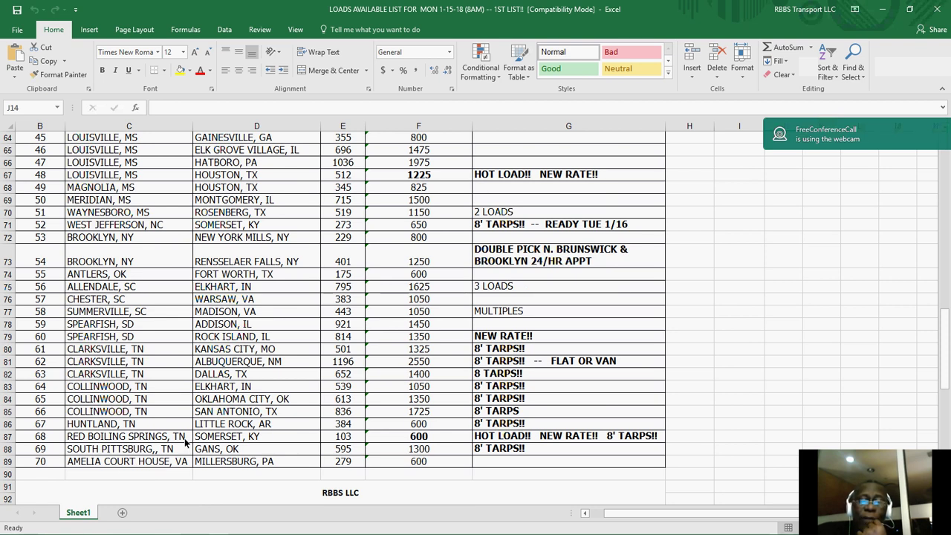
scroll(378, 390, "up", 20)
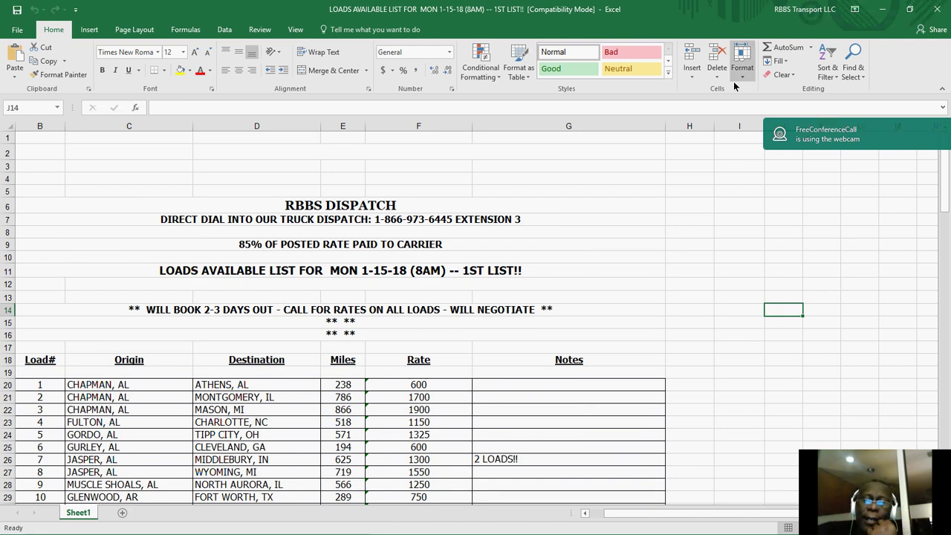
- Close the document folders, switch back to Firefox and find matching trucks for the Chapman, AL to Montgomery, IL flatbed load
left_click(883, 10)
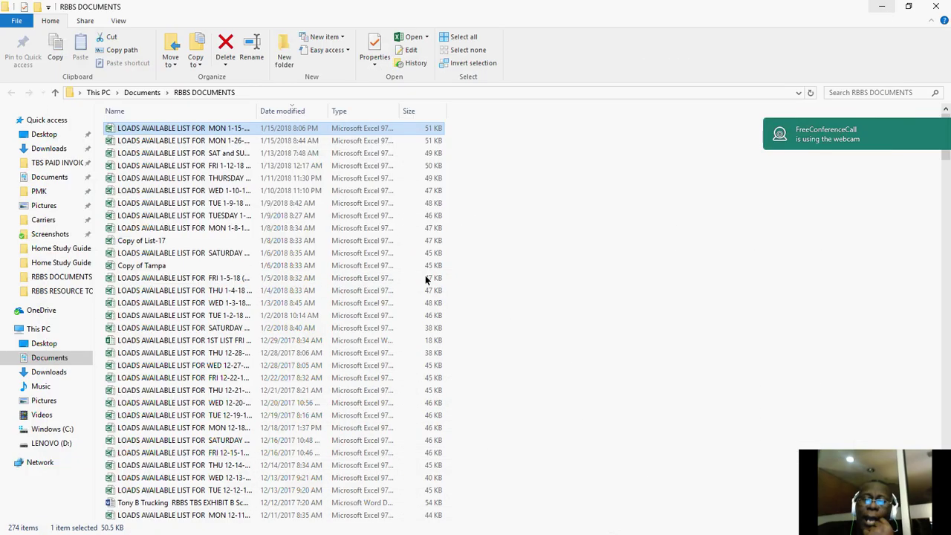
key("alt+Up")
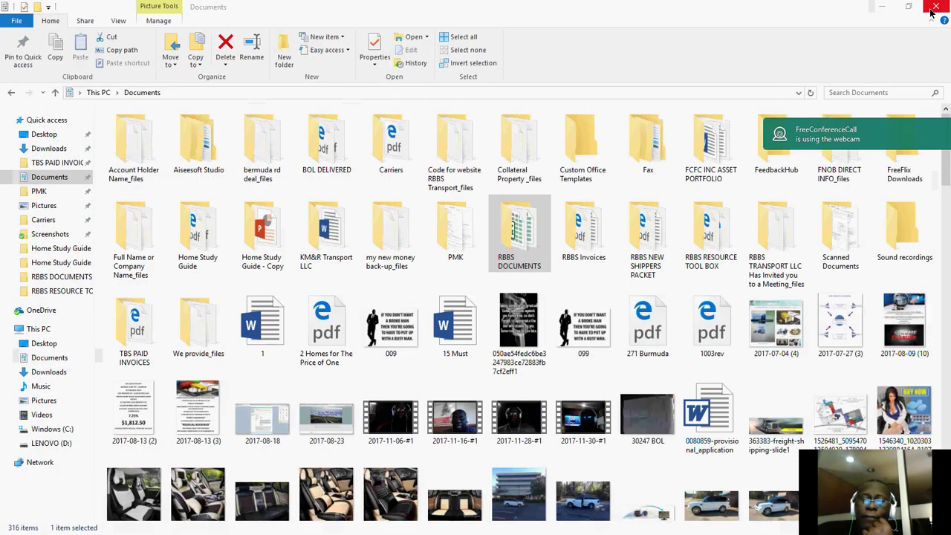
left_click(941, 8)
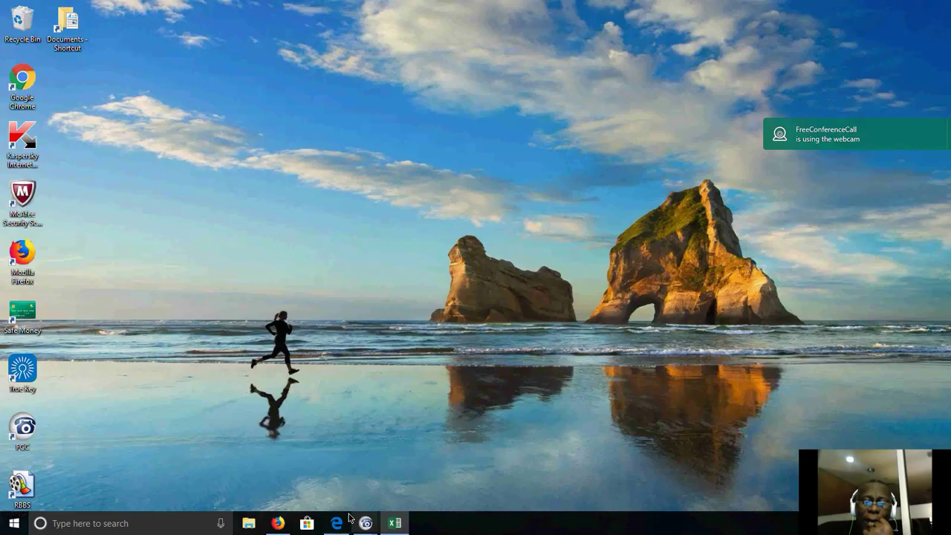
left_click(275, 524)
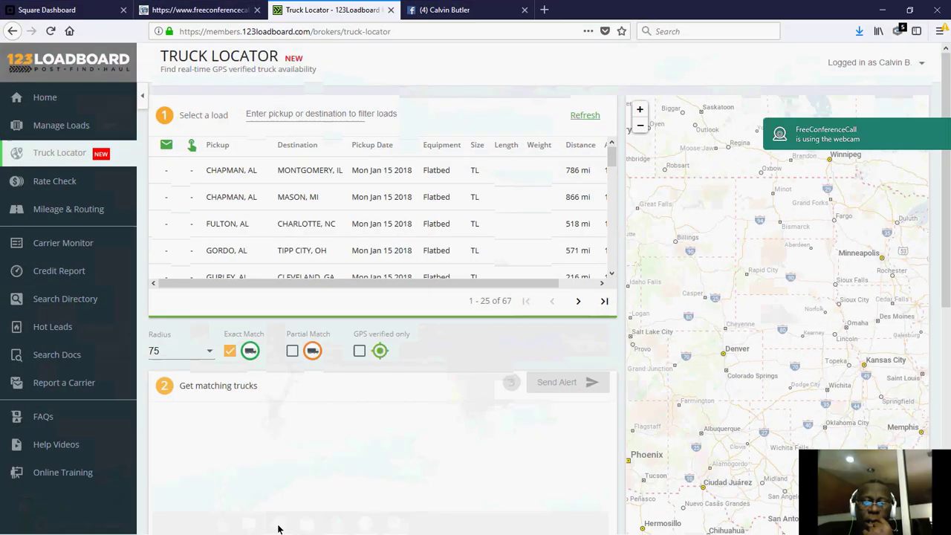
left_click(271, 170)
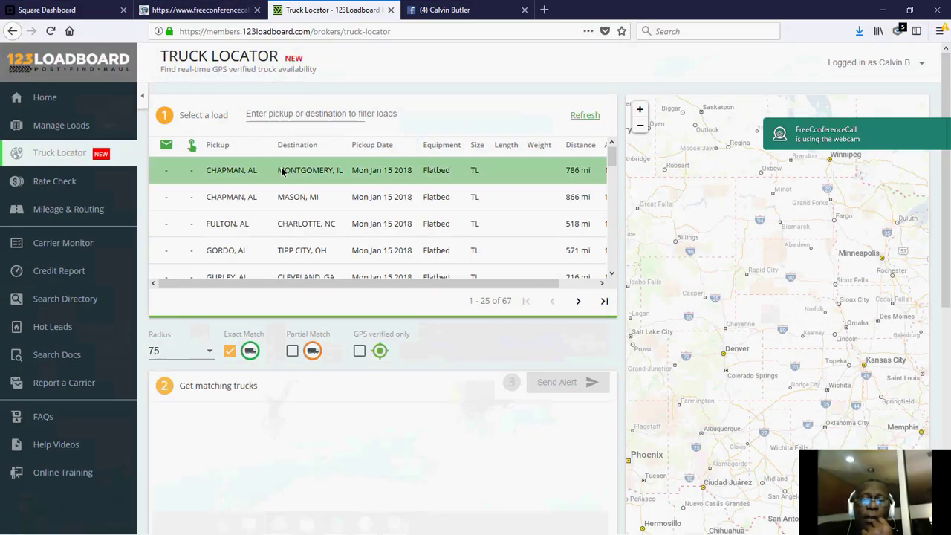
left_click(283, 172)
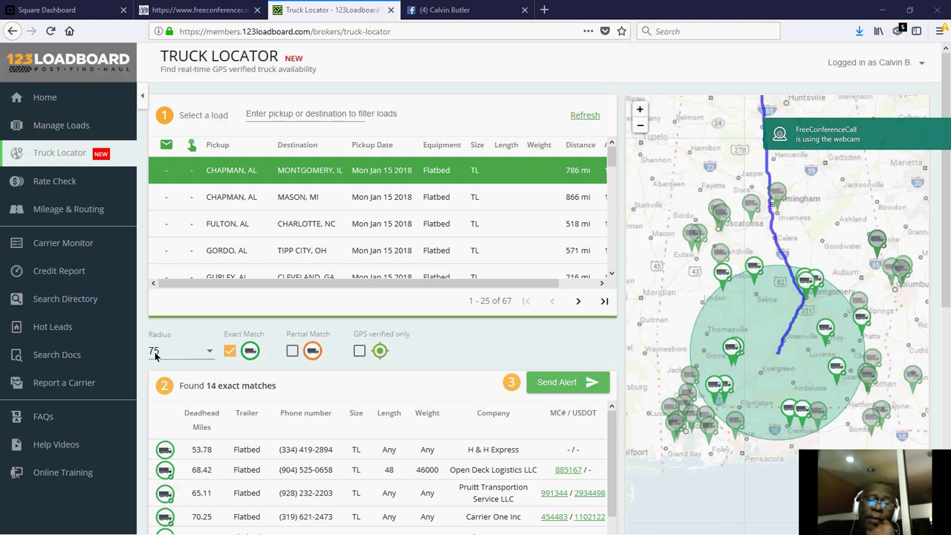
- Check the search radius options, keeping 75, and show the details of the C &P EXPRESS LLC truck on the map
left_click(208, 353)
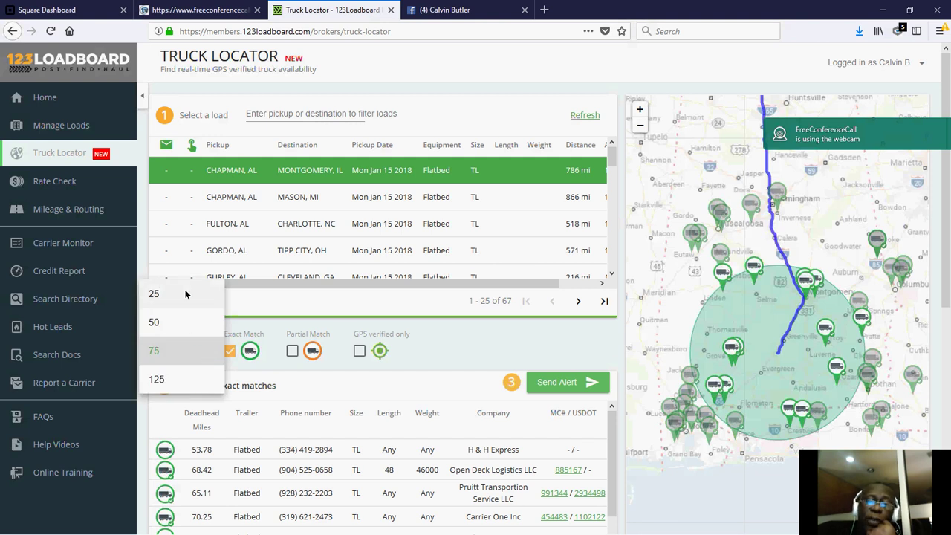
left_click(176, 349)
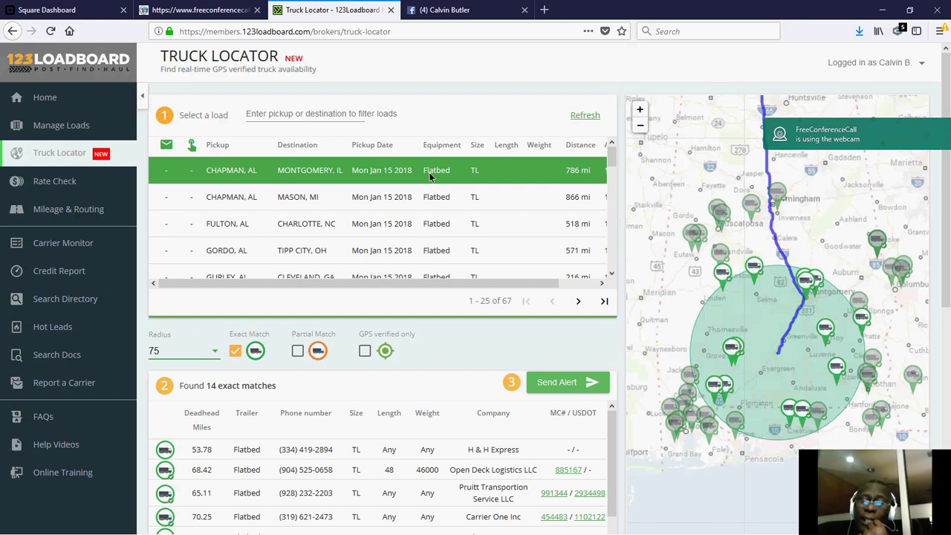
left_click(806, 284)
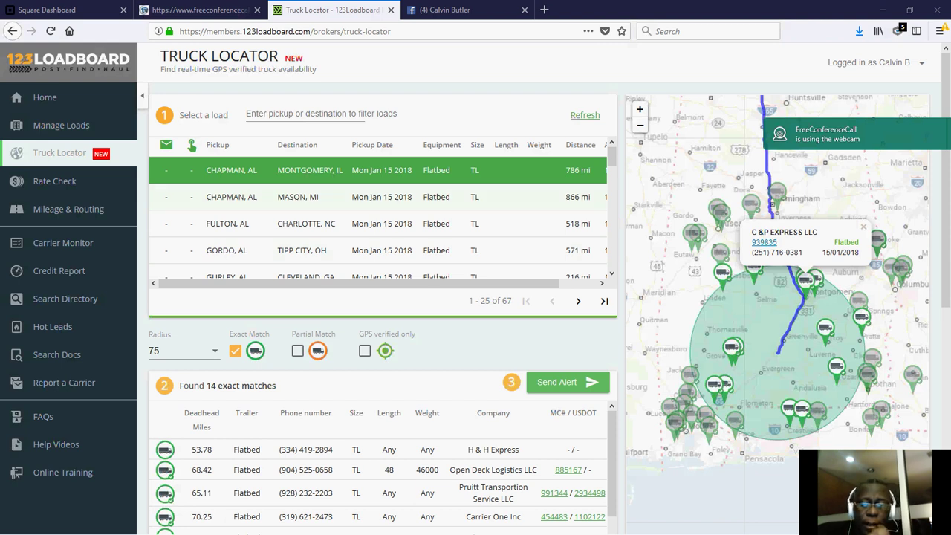
- Switch to the Excel load list and examine the rates, hot-load and tarp notes across all the loads
left_click(882, 10)
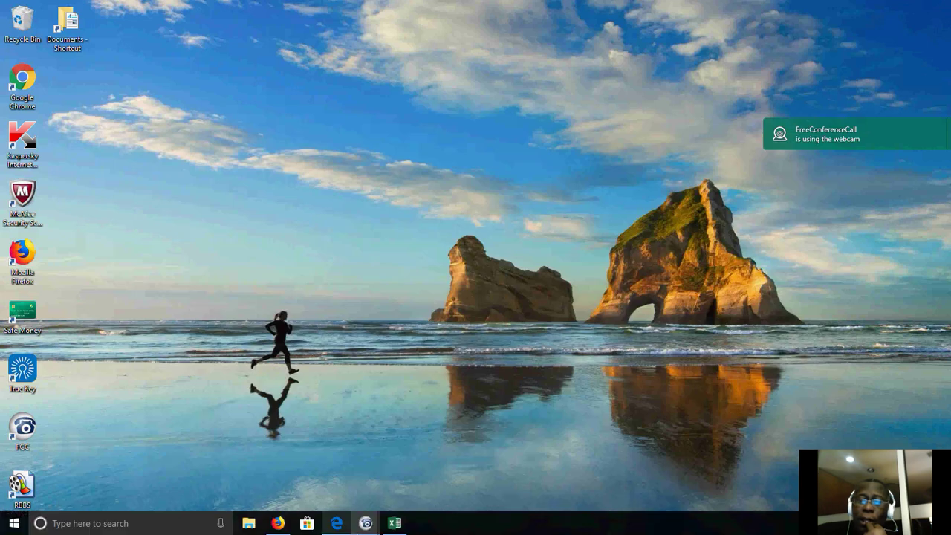
left_click(384, 520)
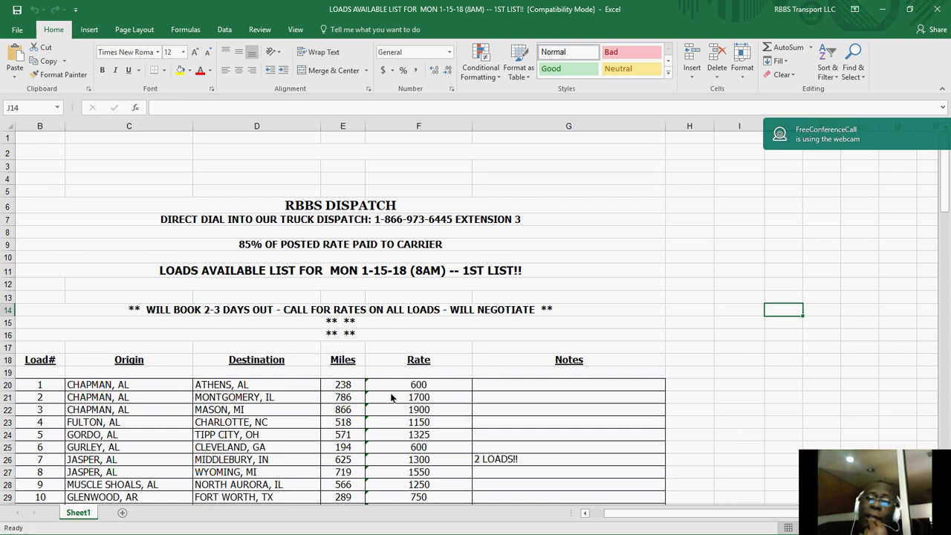
scroll(387, 398, "down", 3)
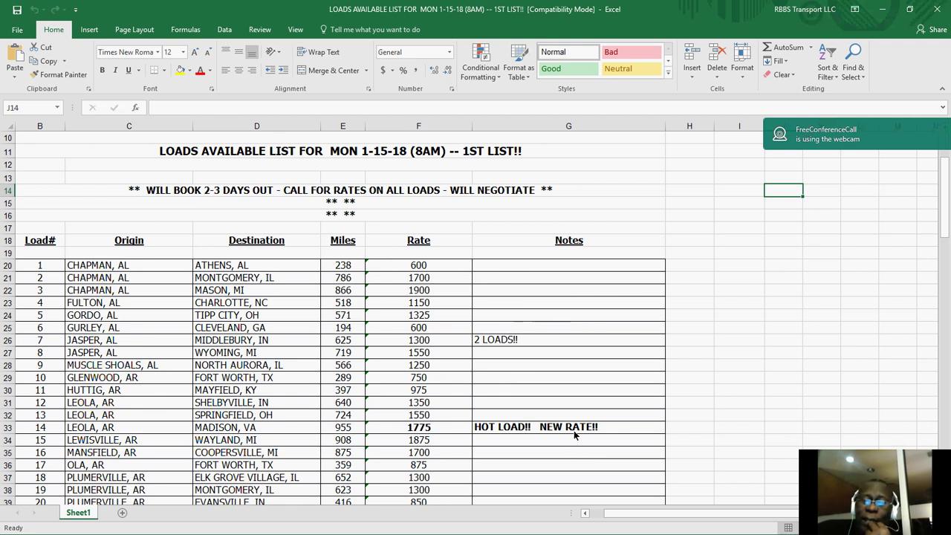
scroll(580, 417, "down", 2)
scroll(580, 418, "down", 2)
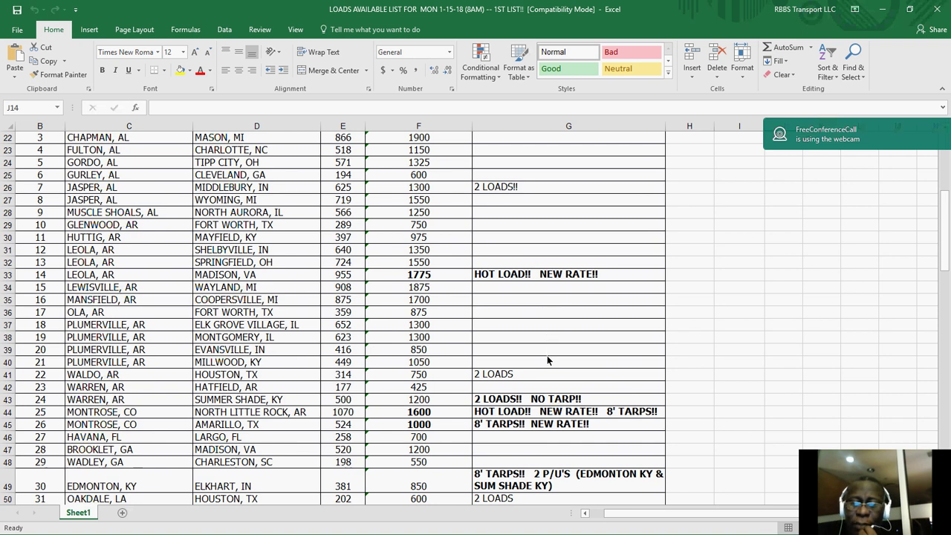
scroll(547, 349, "down", 3)
scroll(549, 394, "down", 3)
scroll(558, 407, "down", 5)
scroll(558, 408, "down", 6)
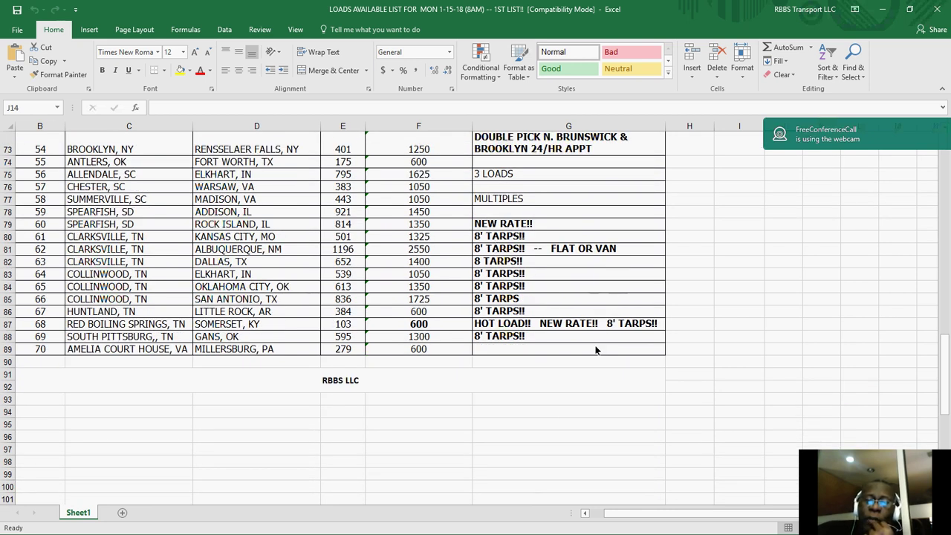
scroll(593, 358, "up", 7)
scroll(593, 360, "up", 17)
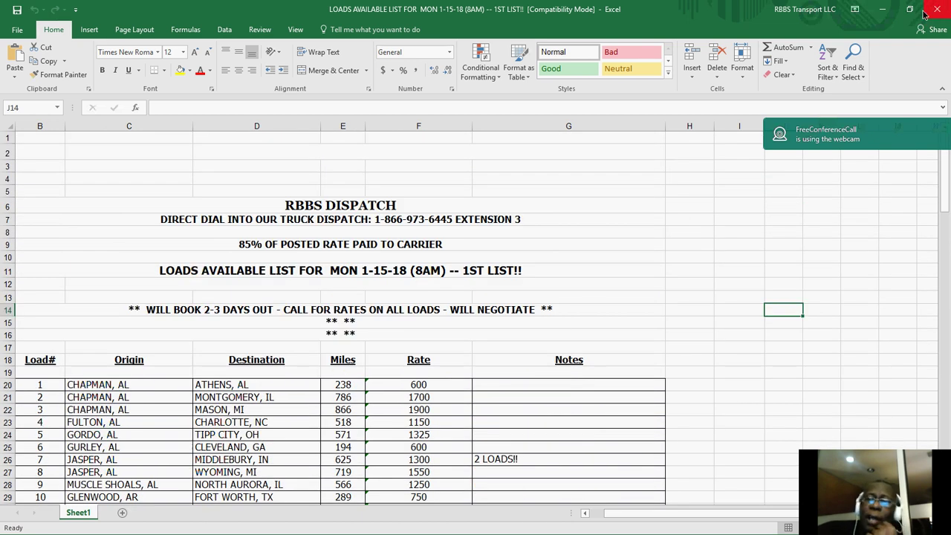
- Switch back to the Truck Locator in Firefox and review the exact-match carriers for the selected load
left_click(881, 10)
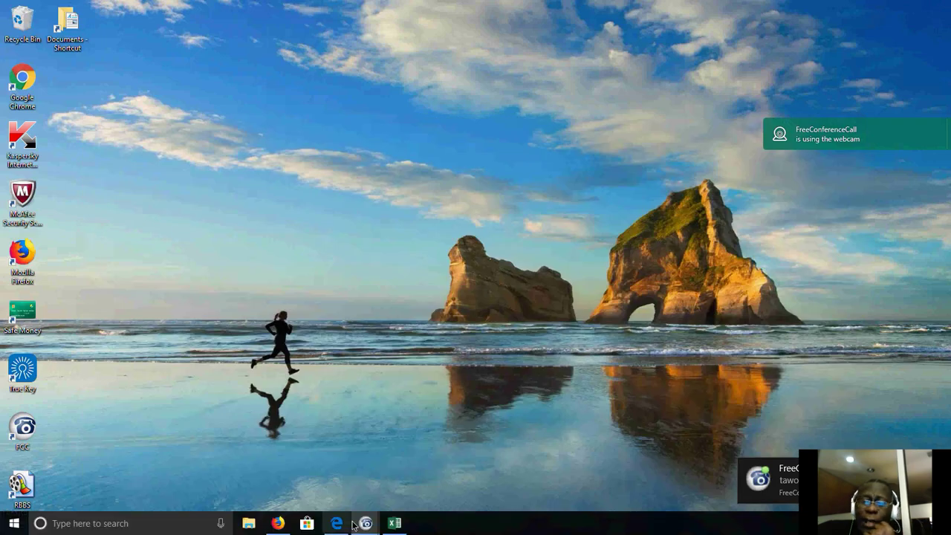
left_click(277, 524)
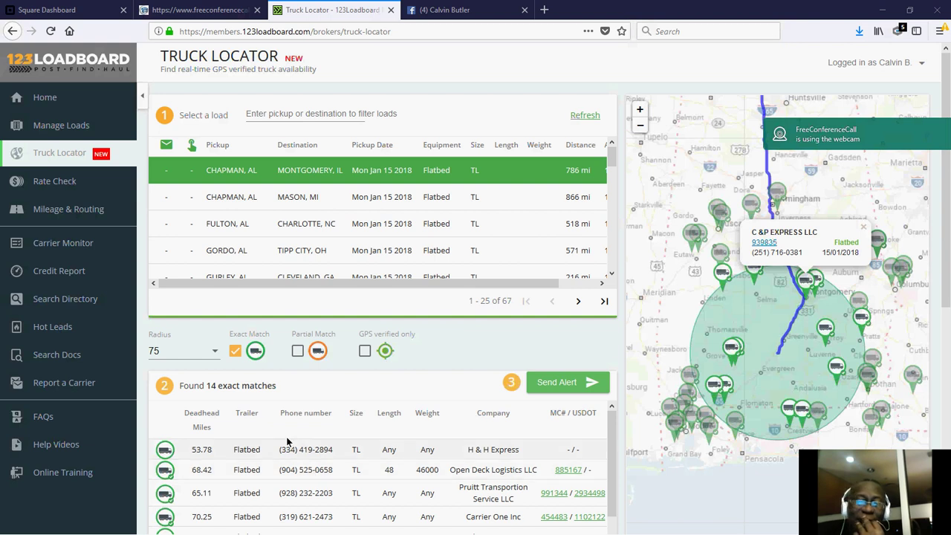
scroll(317, 445, "down", 3)
scroll(317, 445, "up", 3)
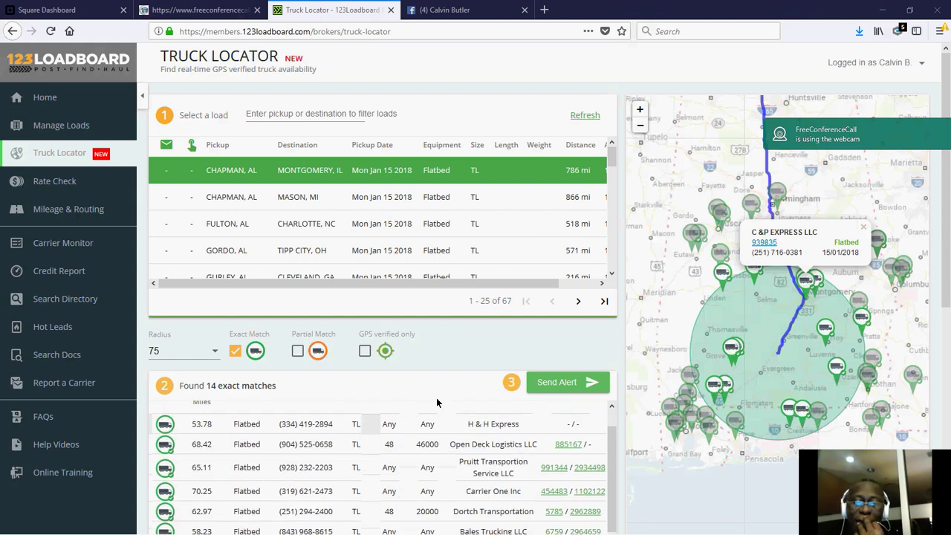
scroll(739, 321, "down", 1)
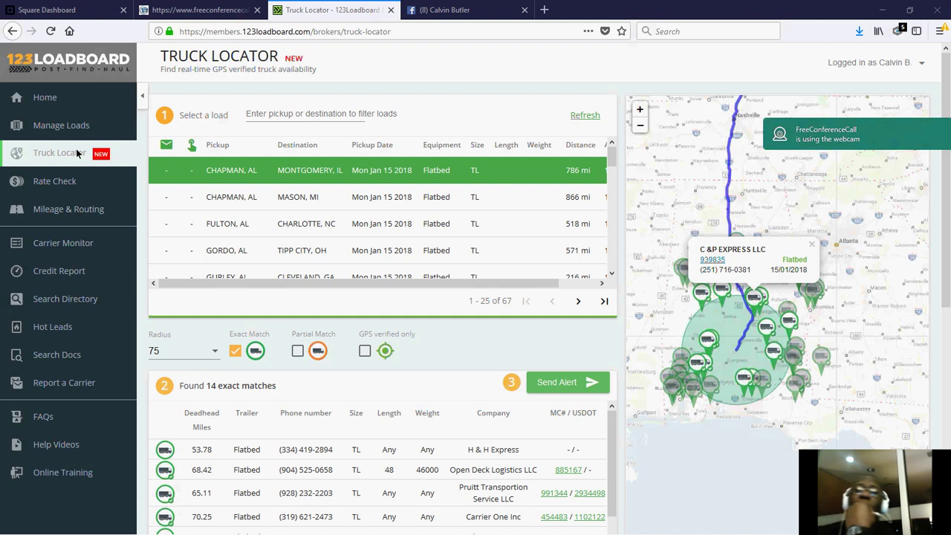
- Leave the Truck Locator for the 123Loadboard home page and open the load search
scroll(398, 321, "down", 3)
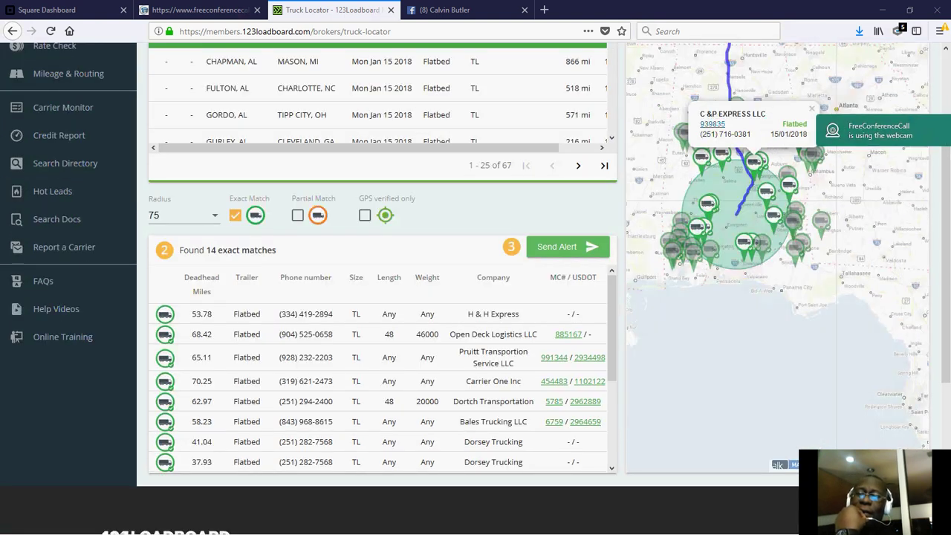
left_click(921, 128)
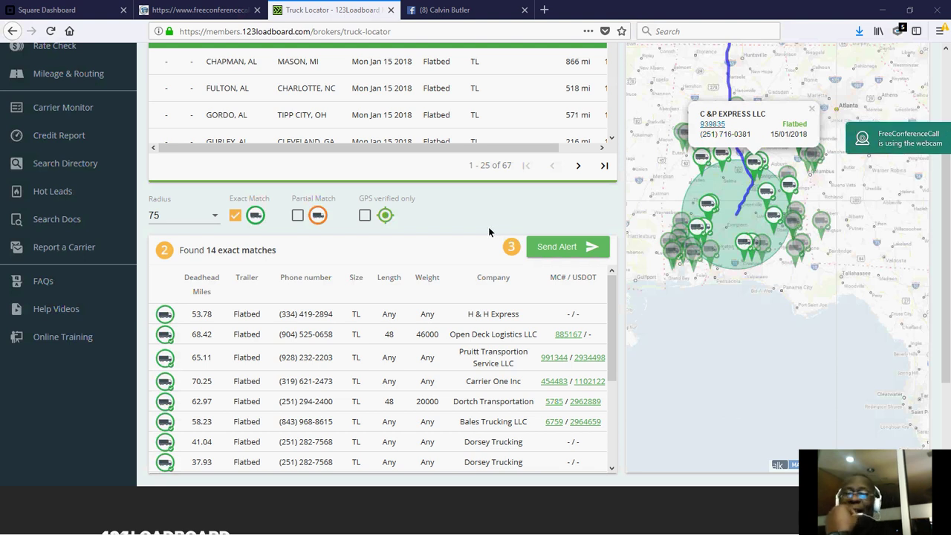
scroll(505, 227, "down", 2)
scroll(475, 342, "up", 5)
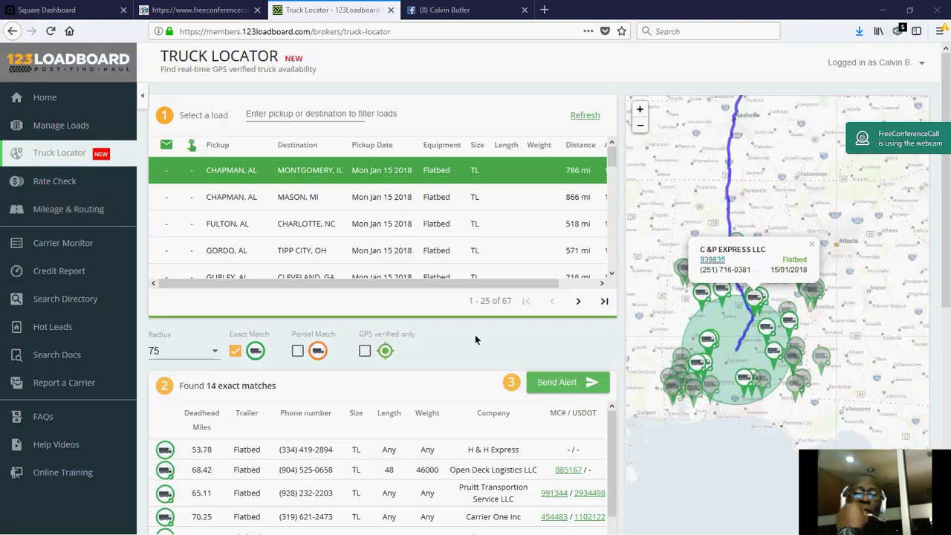
left_click(44, 102)
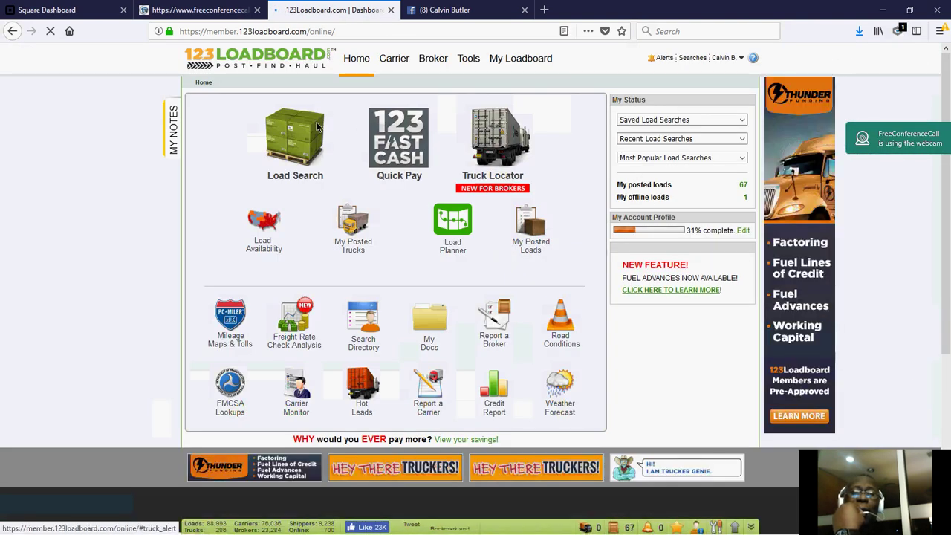
left_click(292, 148)
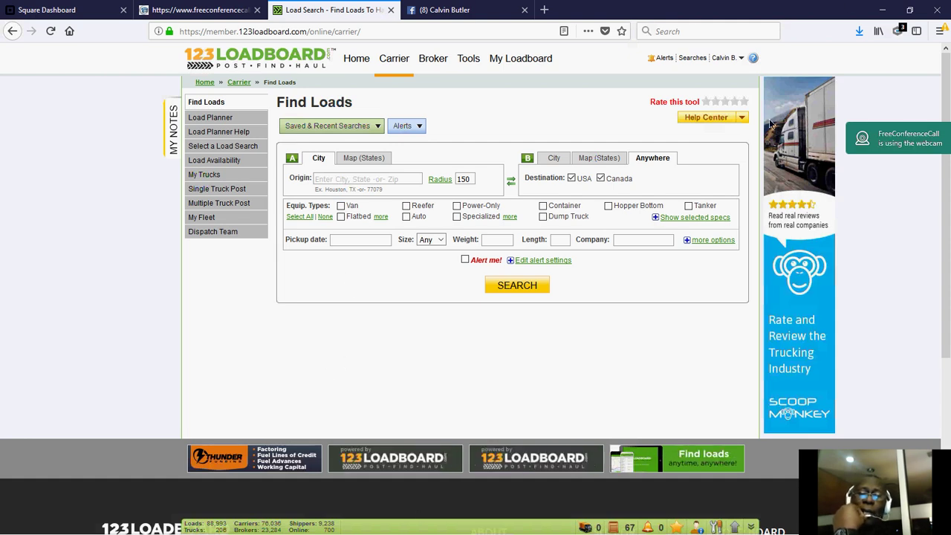
- Switch to the Excel load list and copy the origin text CHAPMAN, AL from load 2 in cell C21
left_click(884, 11)
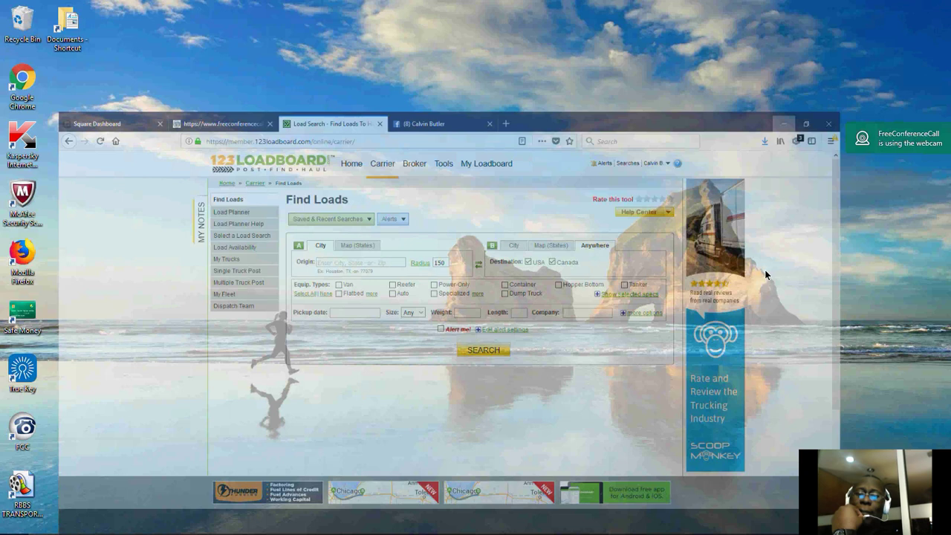
left_click(395, 523)
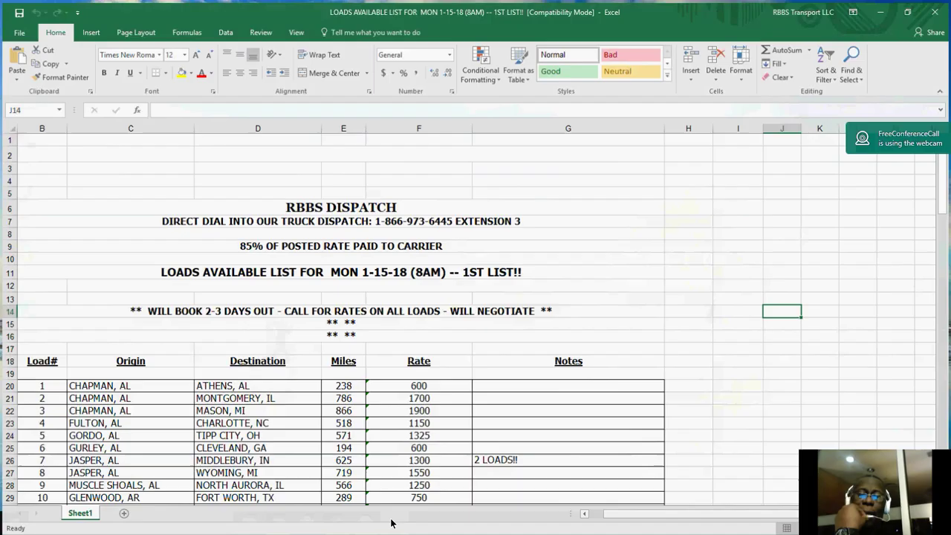
left_click(110, 398)
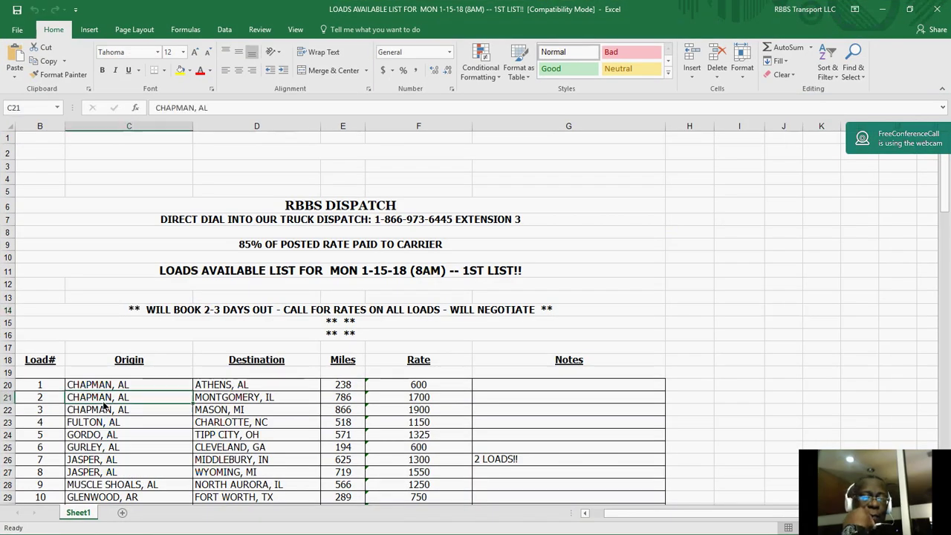
left_click_drag(228, 108, 140, 109)
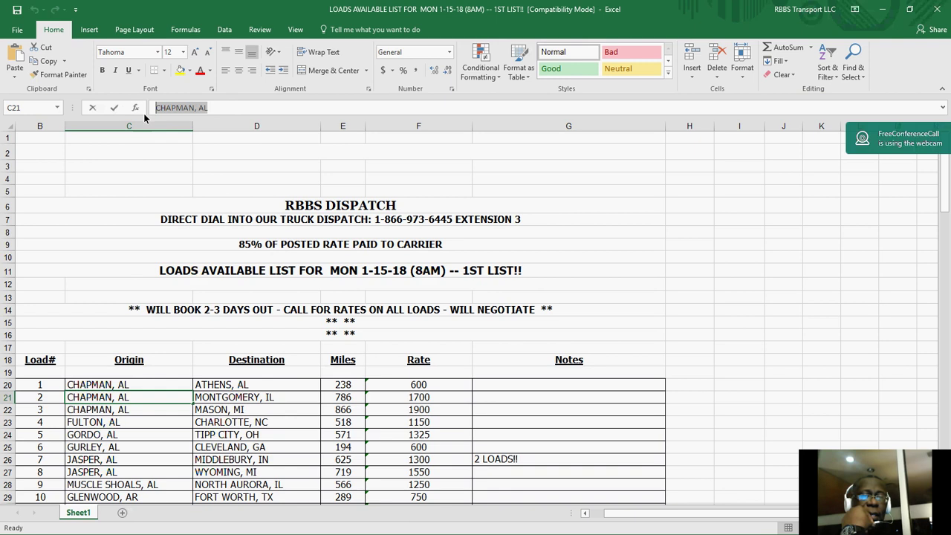
right_click(166, 111)
left_click(185, 132)
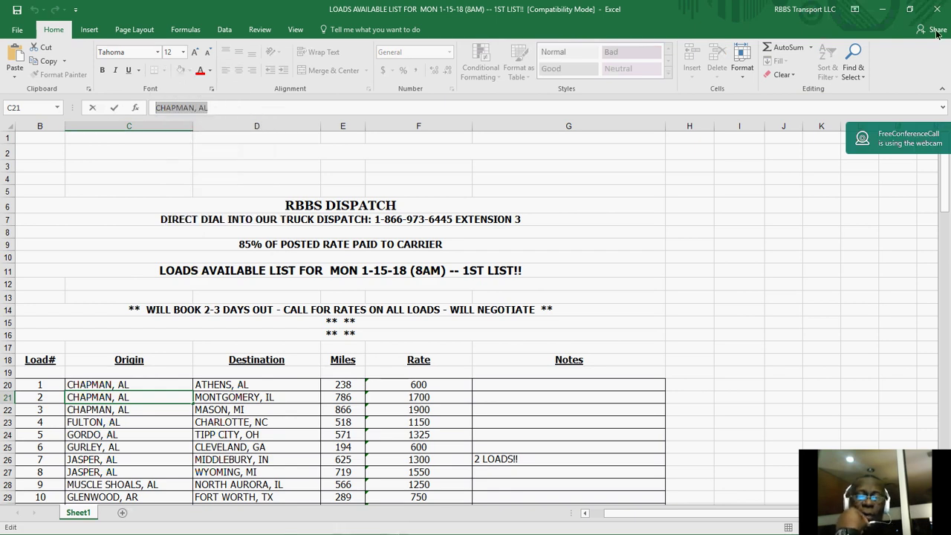
- Switch back to Firefox and paste Chapman, AL as the origin city of the load search
left_click(890, 10)
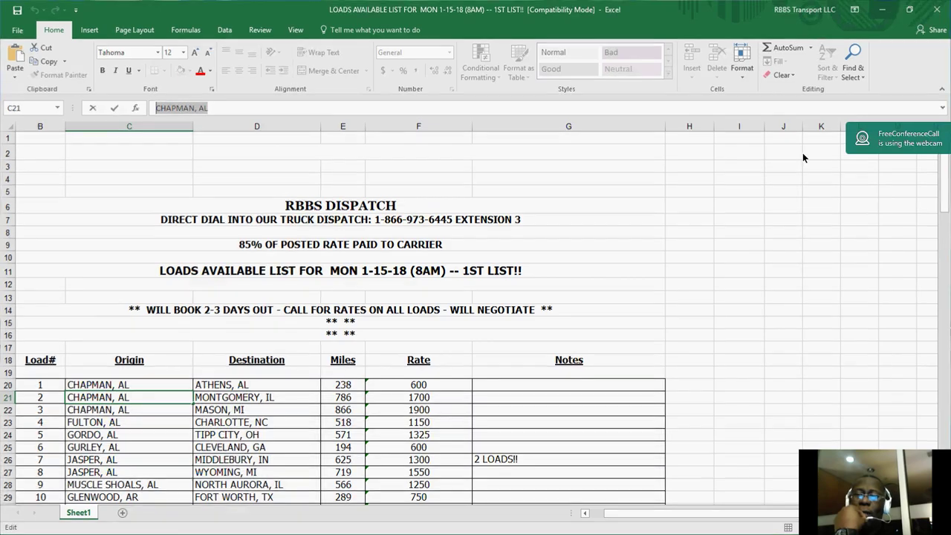
left_click(278, 524)
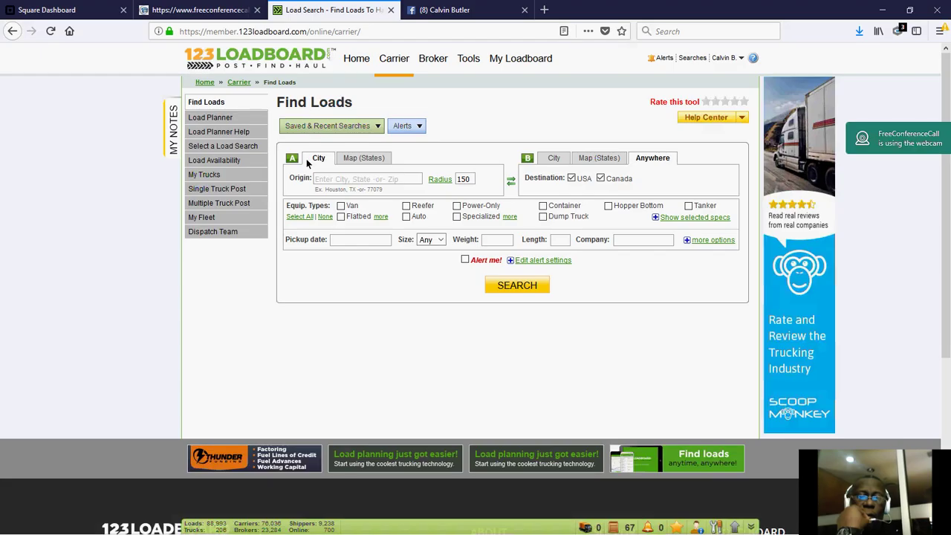
left_click(325, 182)
right_click(325, 183)
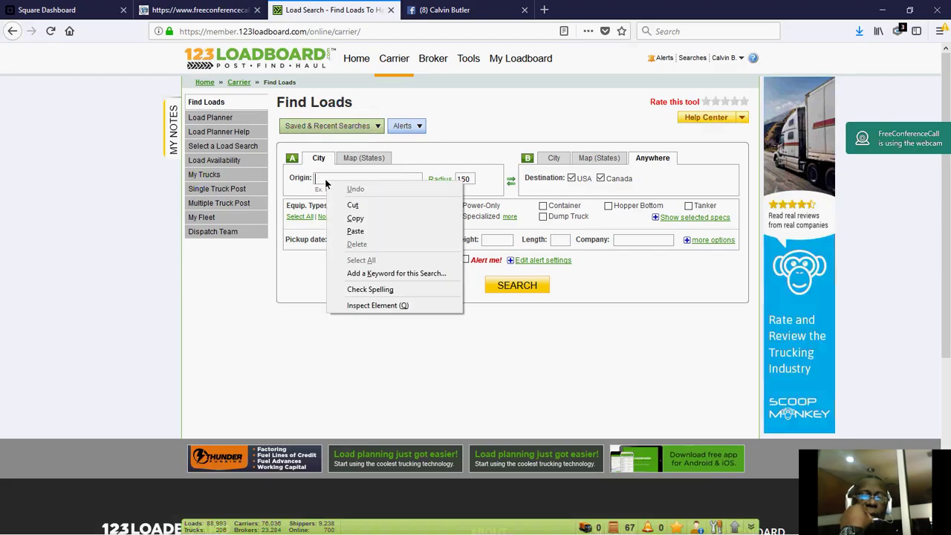
left_click(355, 231)
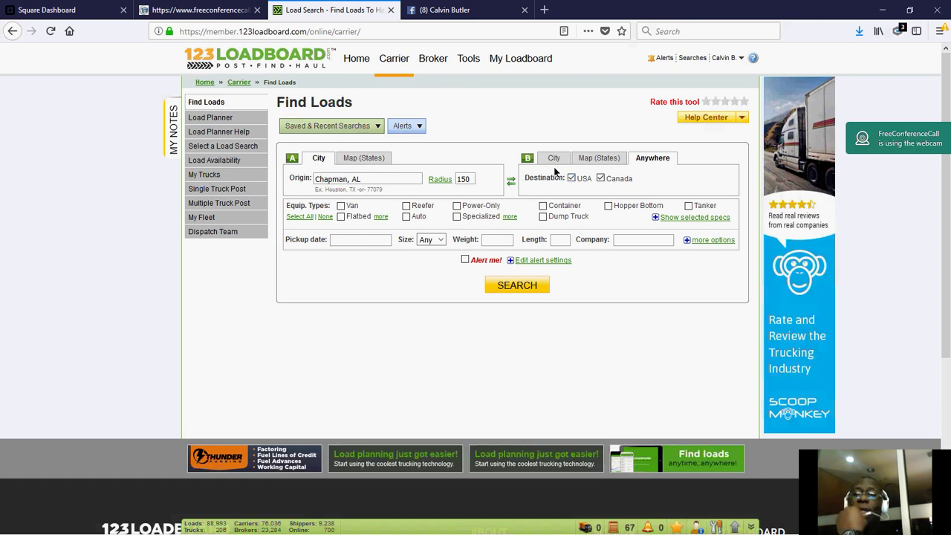
- Set the destination by state on the map, choosing FL, AL, GA, MS, LA and TX
left_click(597, 156)
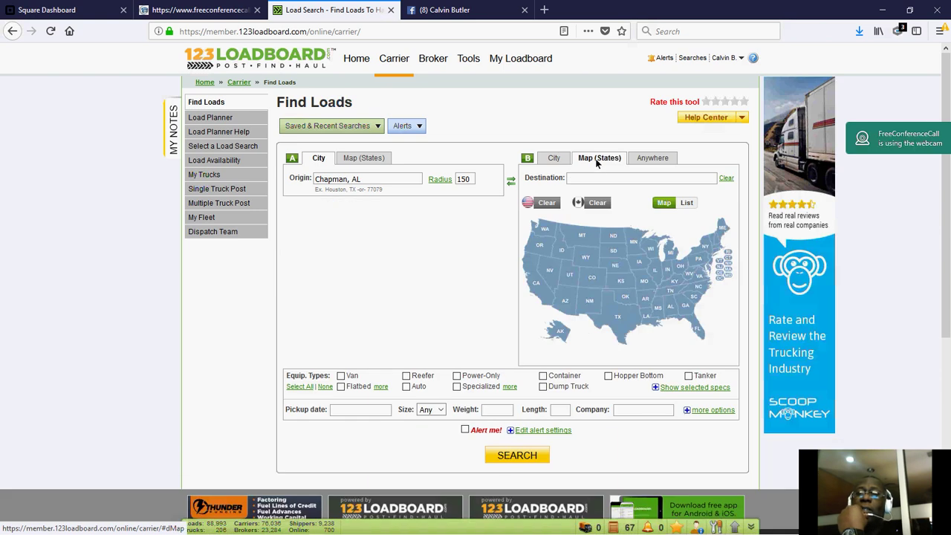
left_click(686, 329)
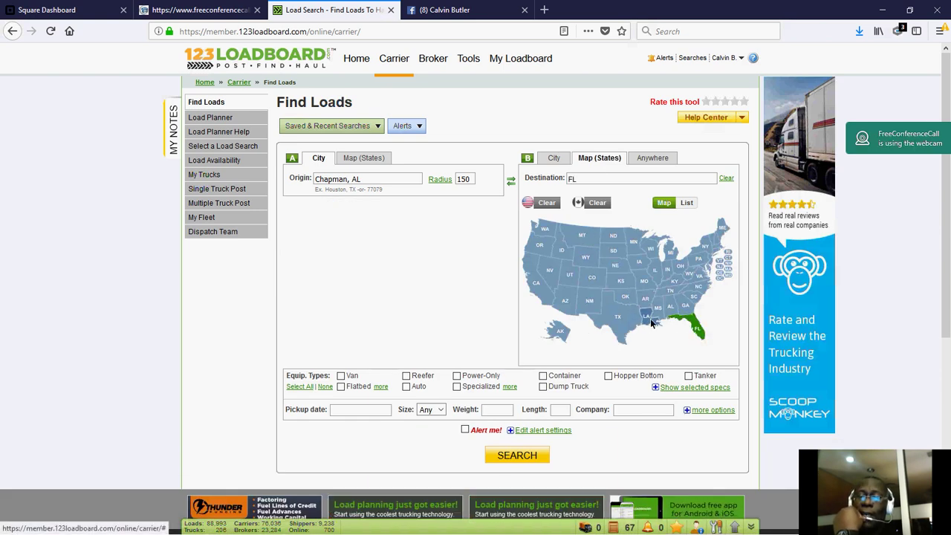
left_click(672, 309)
left_click(685, 310)
left_click(653, 310)
left_click(646, 316)
left_click(628, 330)
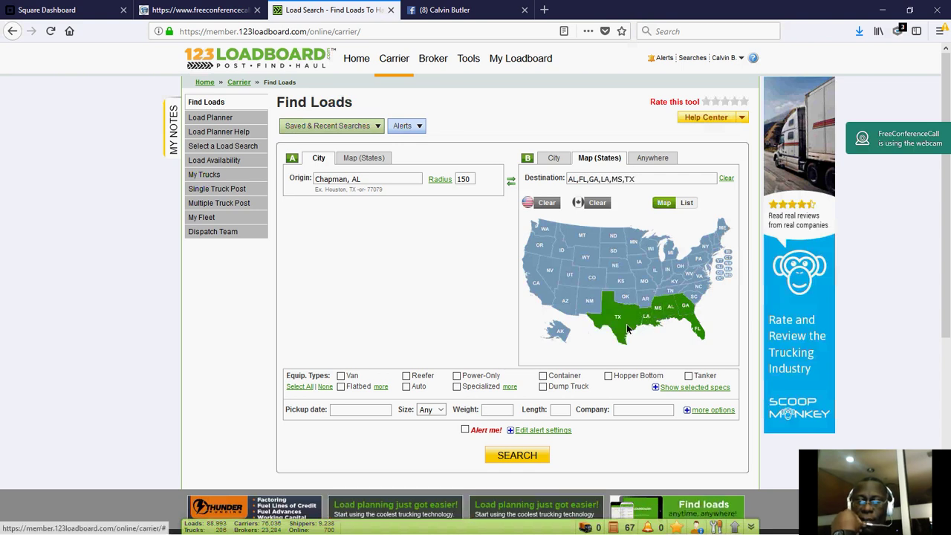
- Add OK, AR, TN, SC, NC, KY, MO, KS and NM to the destination states
left_click(624, 298)
left_click(646, 297)
left_click(666, 292)
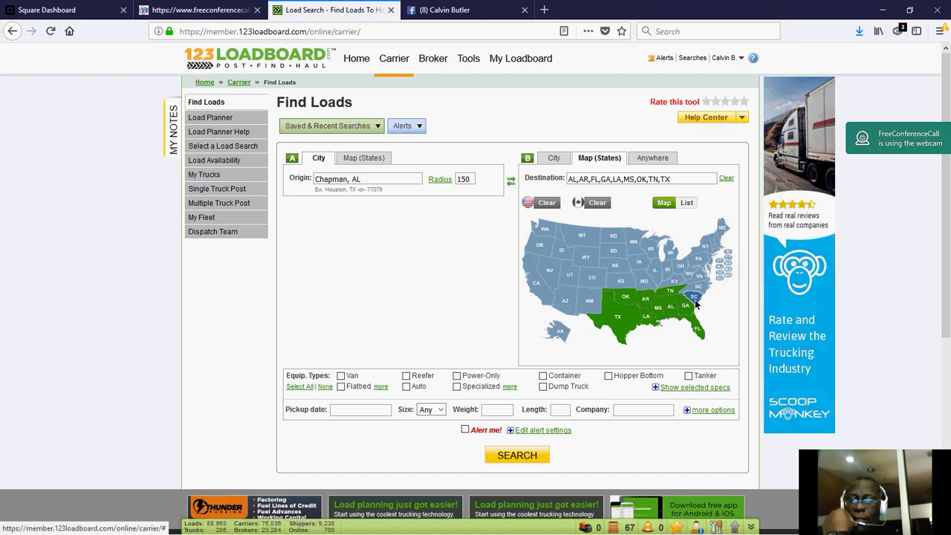
left_click(695, 299)
left_click(696, 287)
left_click(673, 282)
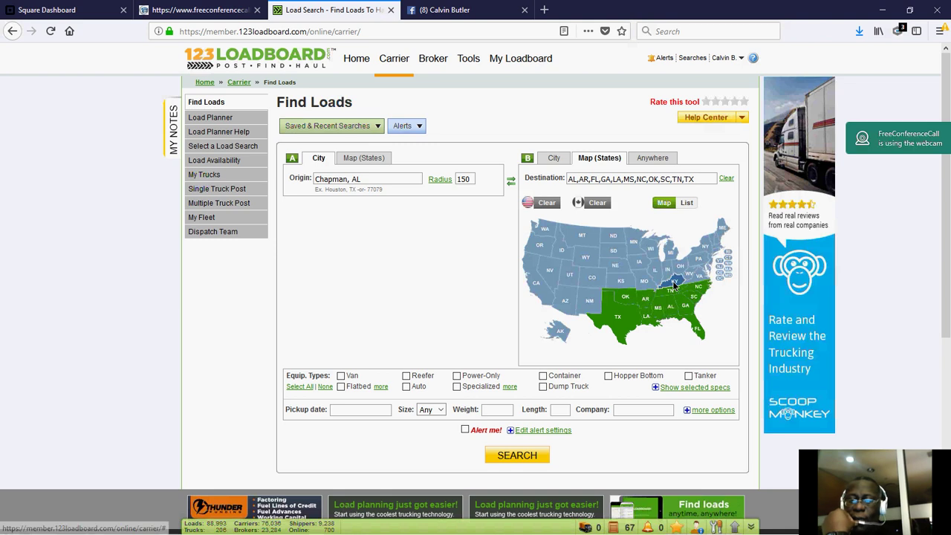
left_click(646, 288)
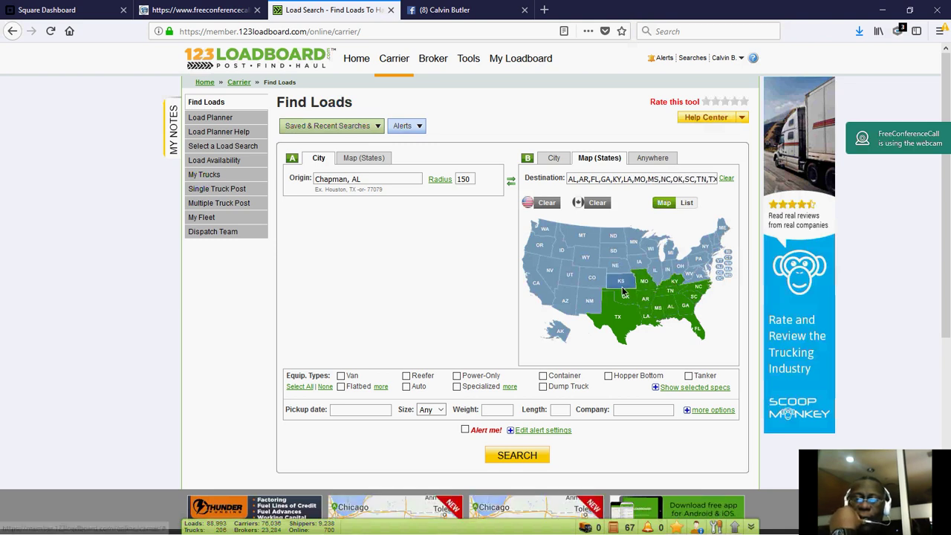
left_click(622, 290)
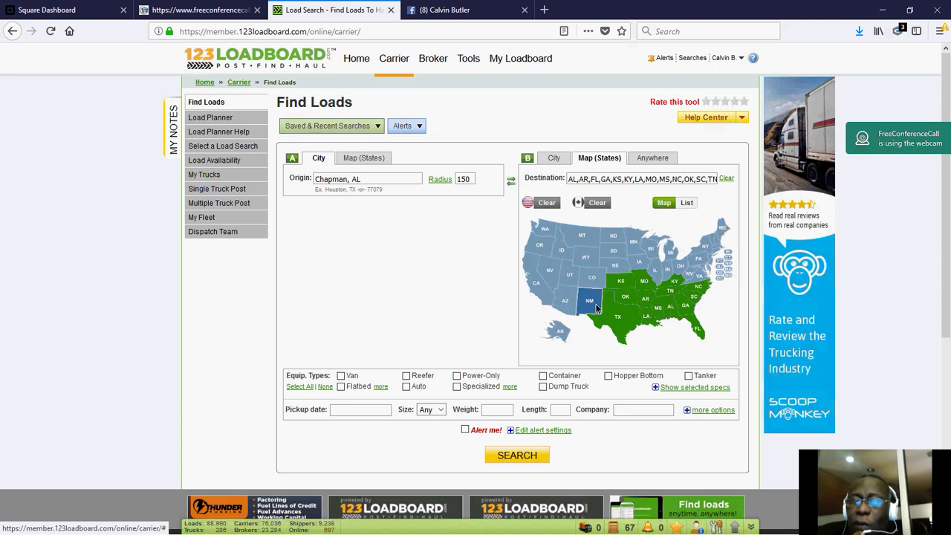
left_click(595, 307)
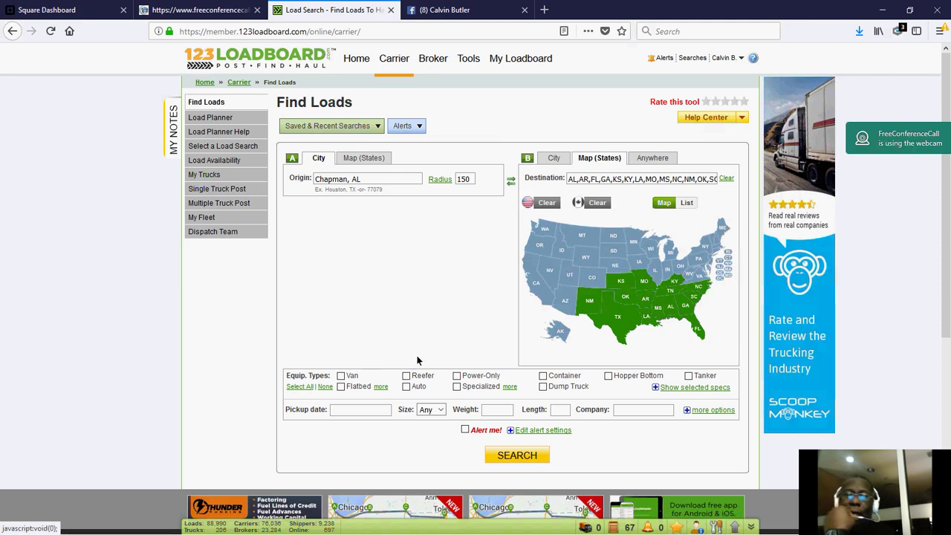
- Restrict the load search to Flatbed equipment with pickup date 01/16/2018
left_click(341, 387)
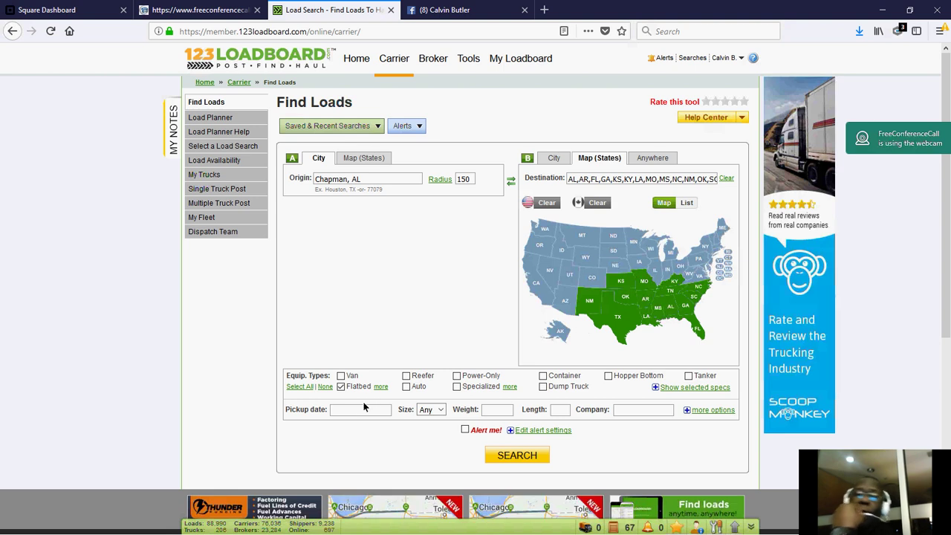
left_click(361, 411)
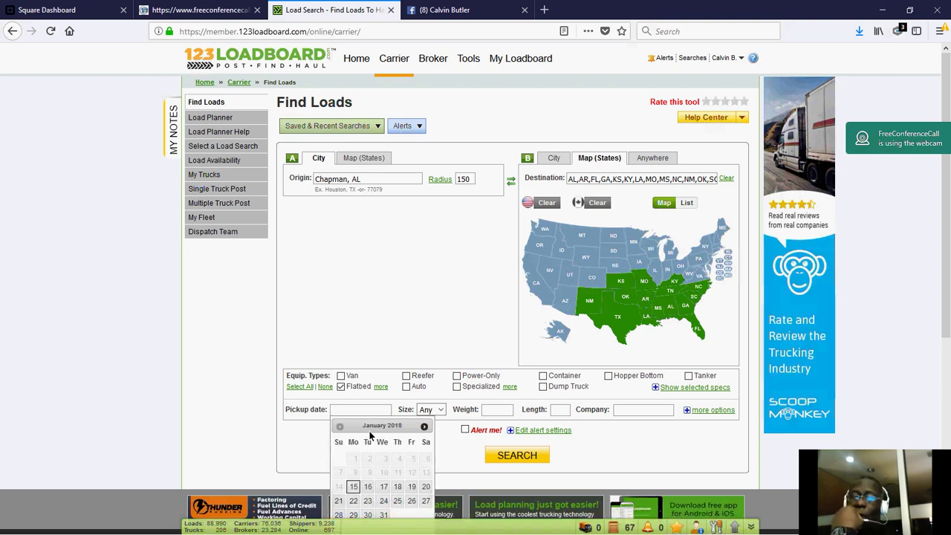
left_click(368, 486)
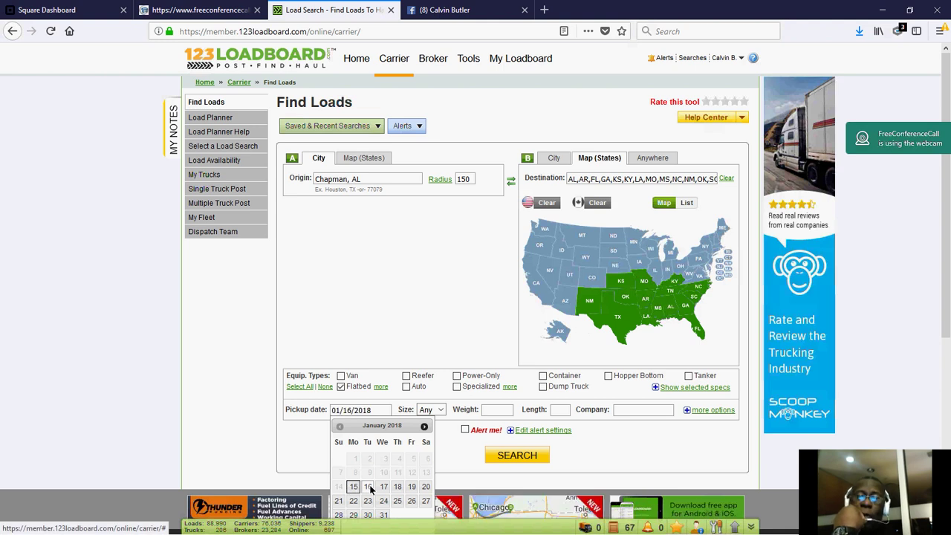
left_click(467, 451)
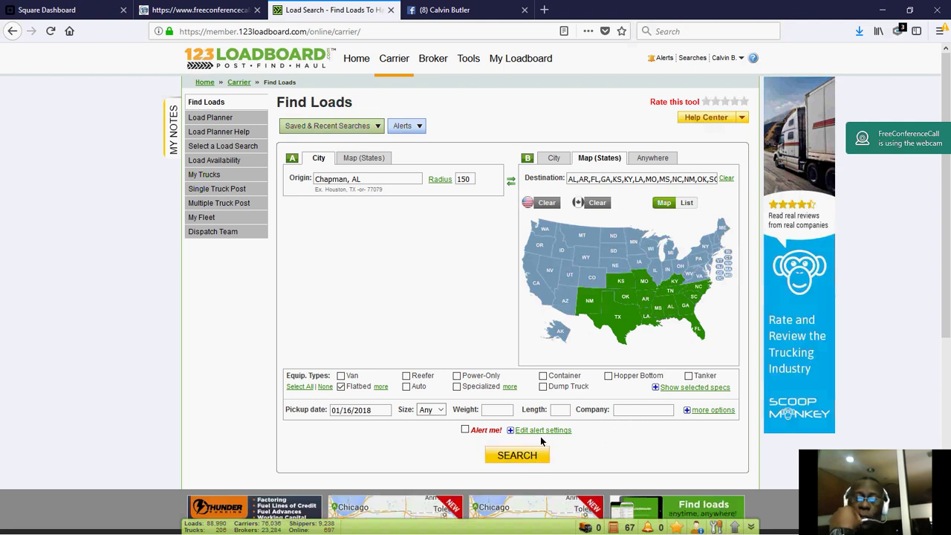
- Expand the additional search options, require loads with payment rates, and run the search
left_click(714, 410)
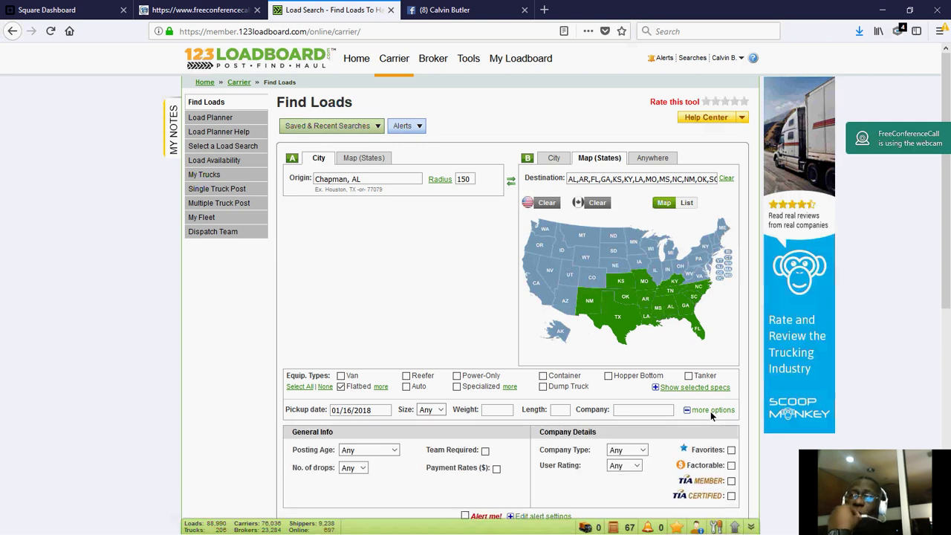
scroll(535, 357, "down", 3)
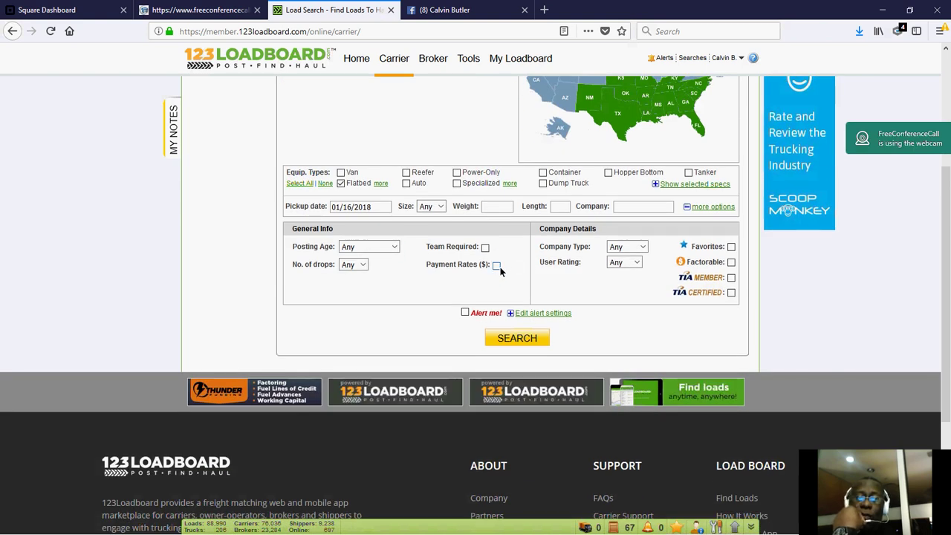
left_click(495, 266)
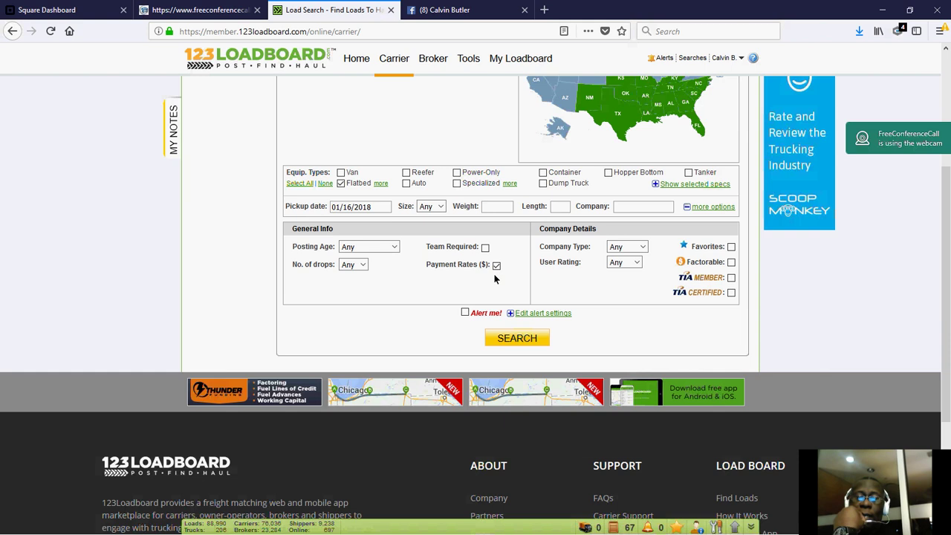
left_click(517, 340)
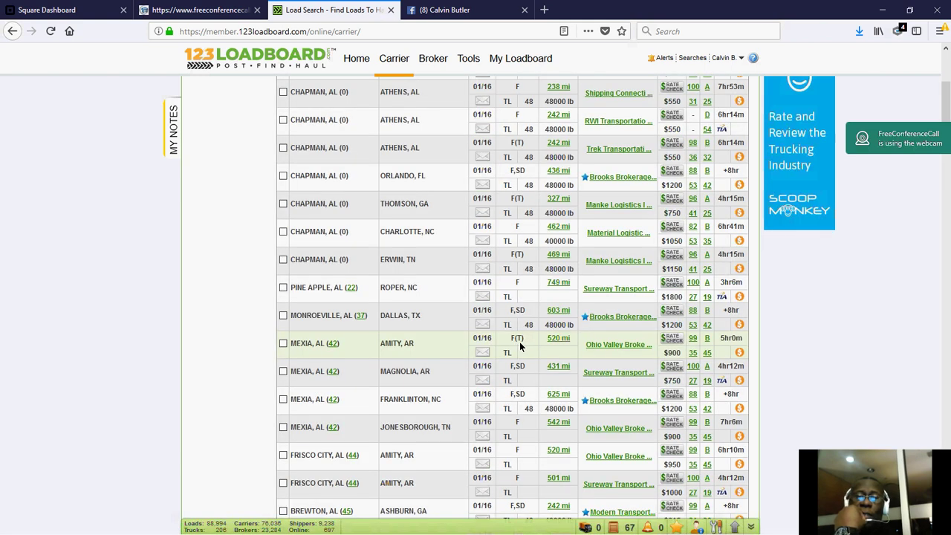
- Sort the found loads by highest offer and inspect the details of the Pine Apple to Roper and Bessemer to Daytona Beach loads
scroll(517, 342, "up", 4)
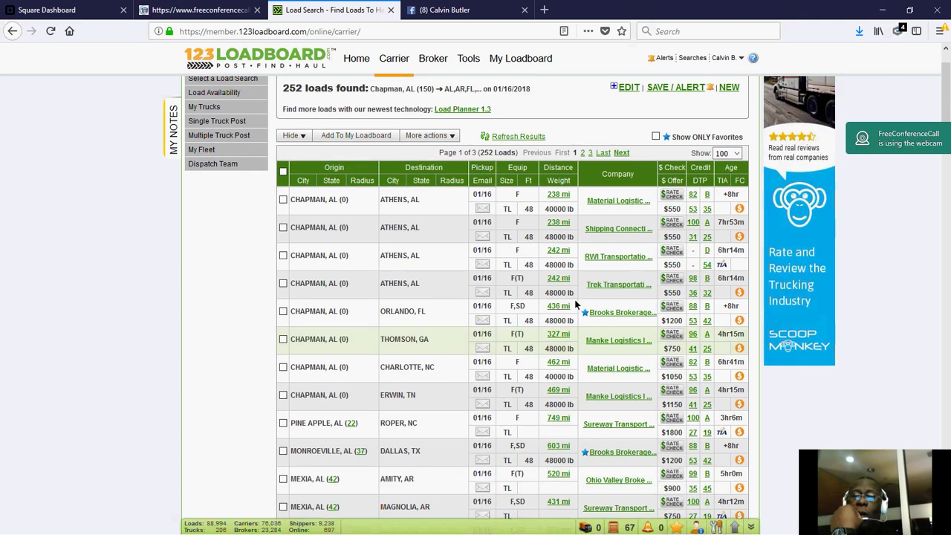
left_click(672, 182)
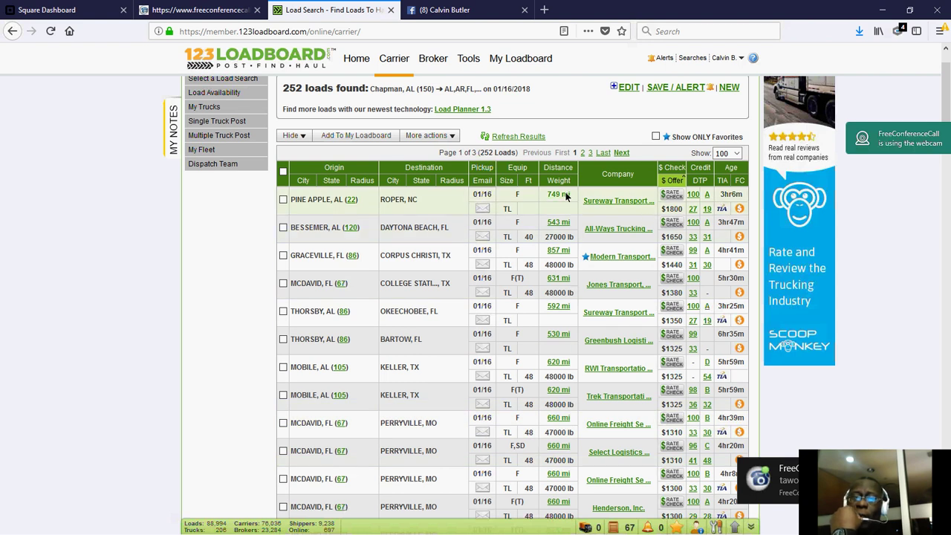
left_click(673, 203)
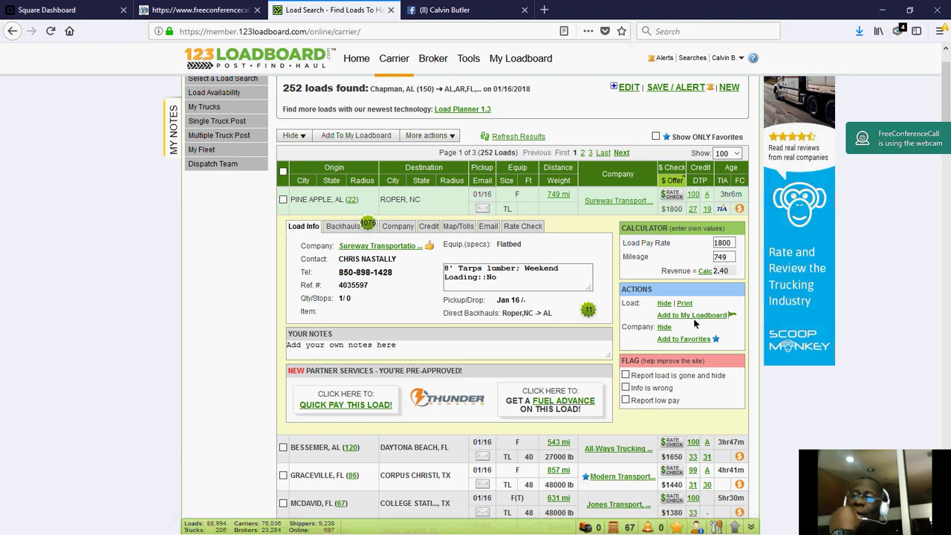
left_click(633, 199)
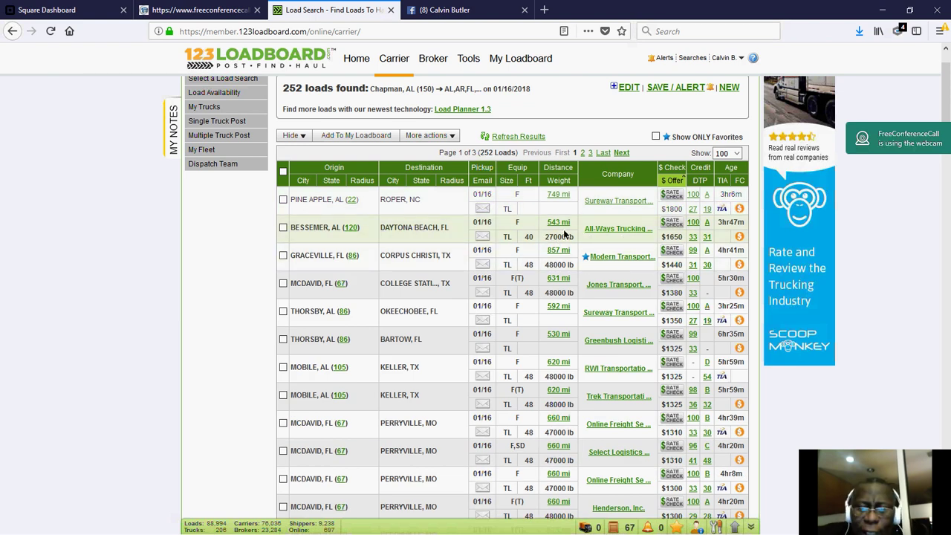
left_click(638, 230)
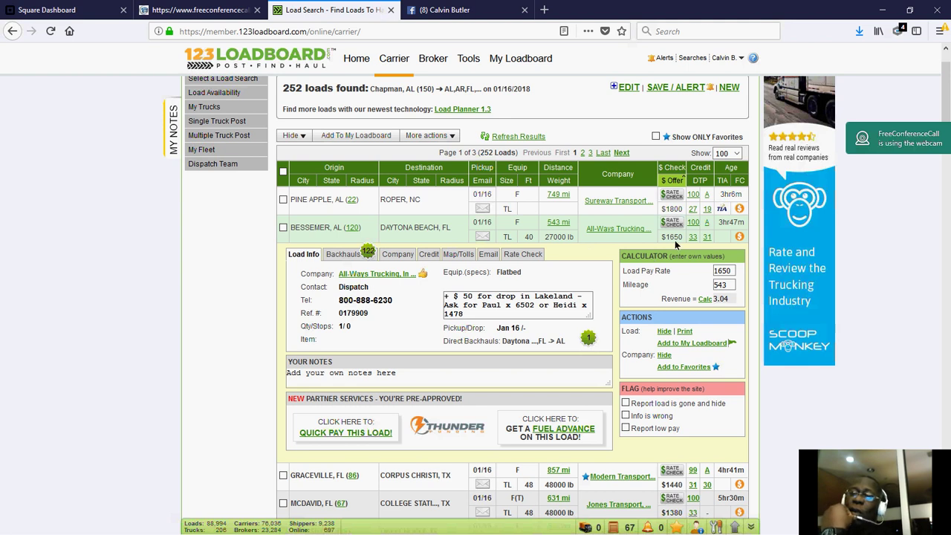
- Close the Bessemer load's details, then view the map, tolls and revenue calculator for the Chapman, AL to Orlando, FL load
left_click(626, 228)
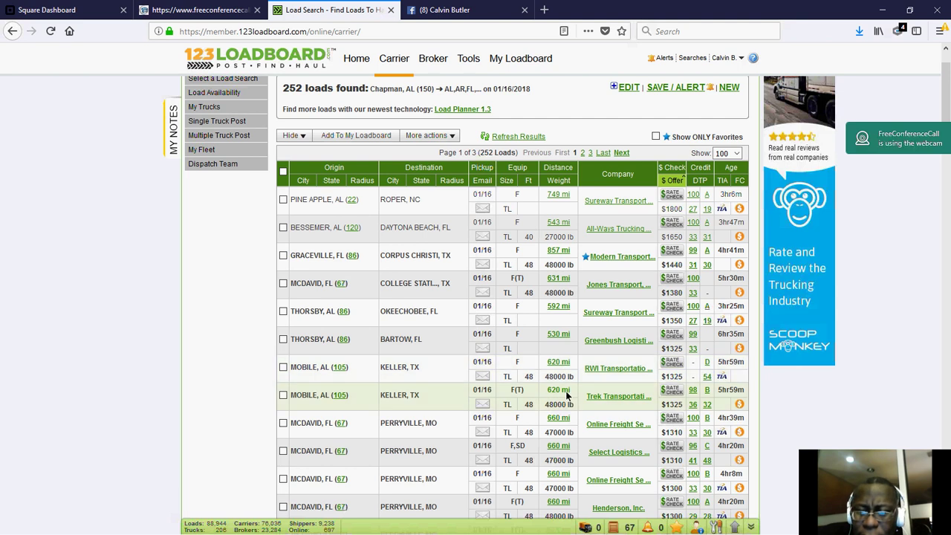
scroll(565, 414, "down", 2)
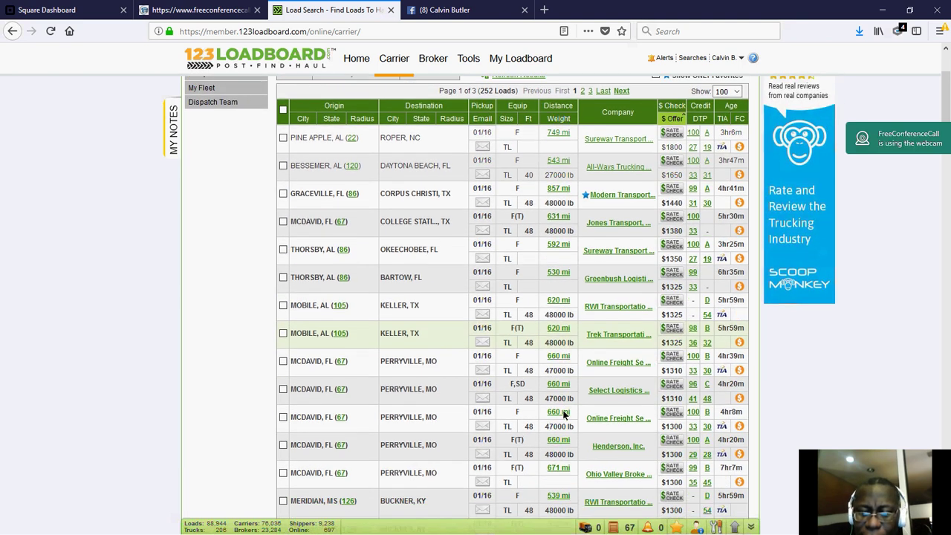
scroll(564, 414, "down", 2)
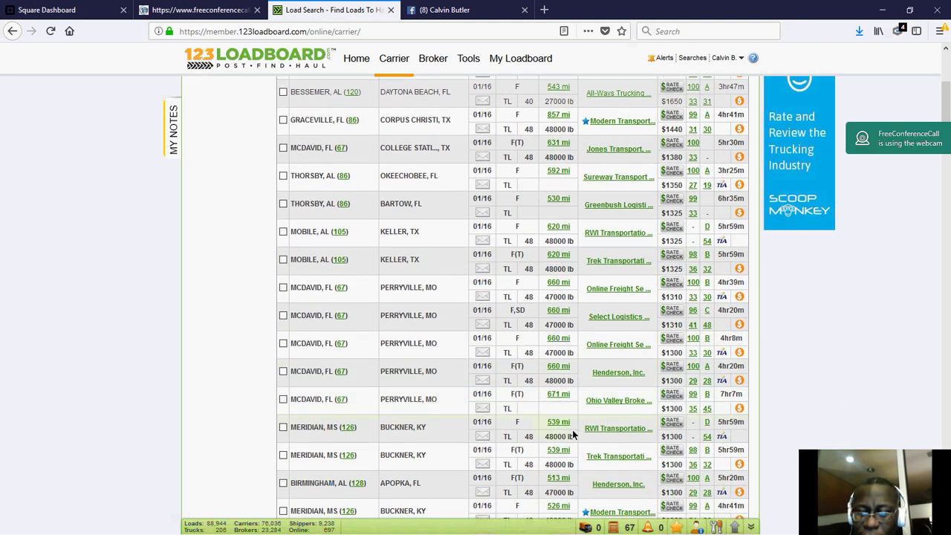
scroll(559, 450, "down", 2)
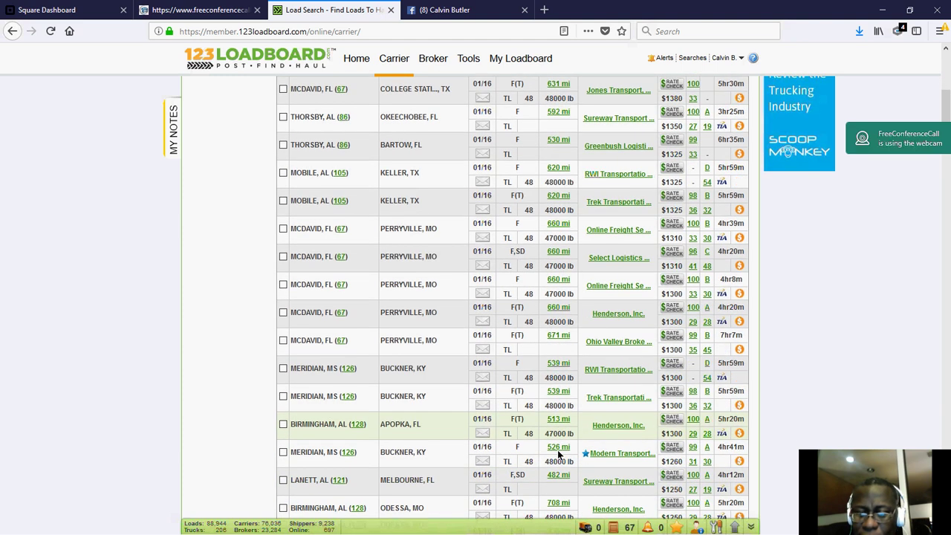
scroll(559, 451, "down", 4)
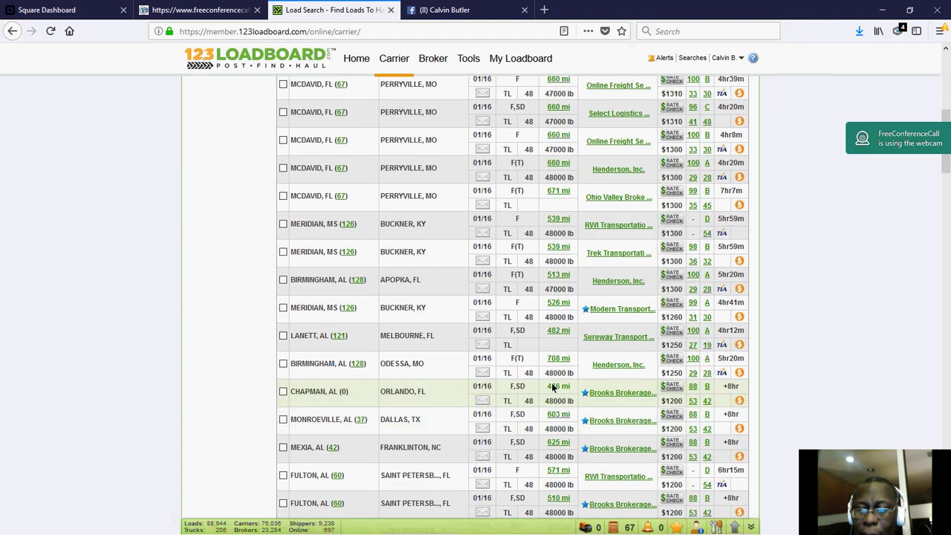
left_click(558, 387)
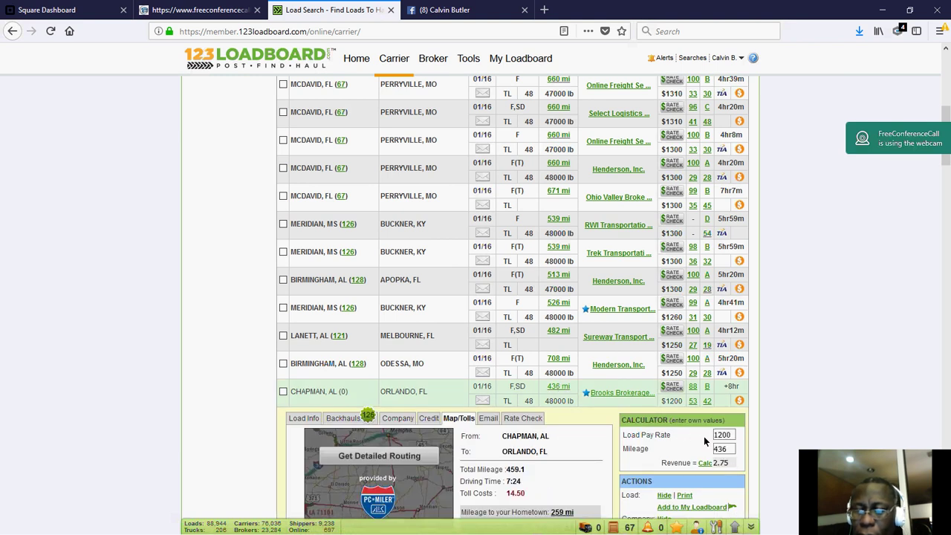
left_click(617, 383)
- Run a rate check on the $1000 flatbed load from Opelika, AL to Florida and compare it with the posted rate
scroll(601, 390, "down", 2)
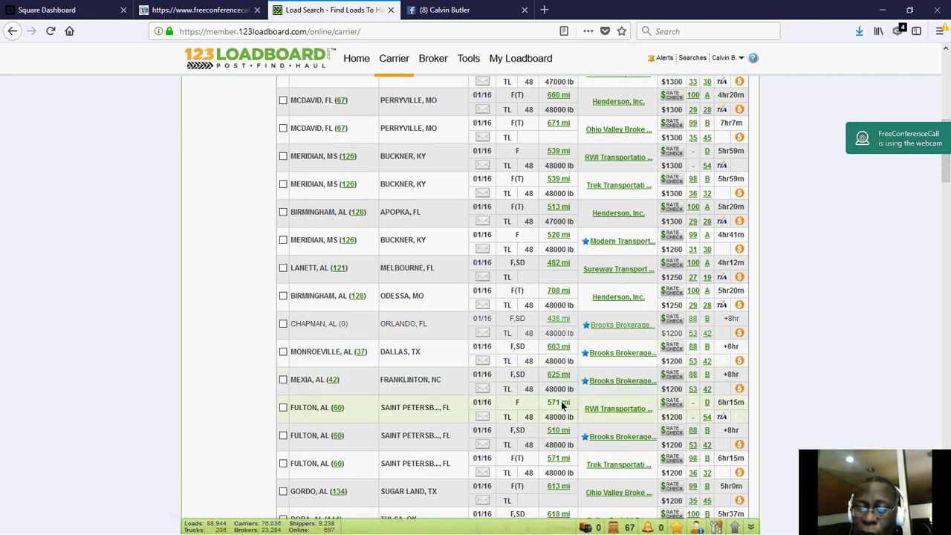
scroll(563, 404, "down", 4)
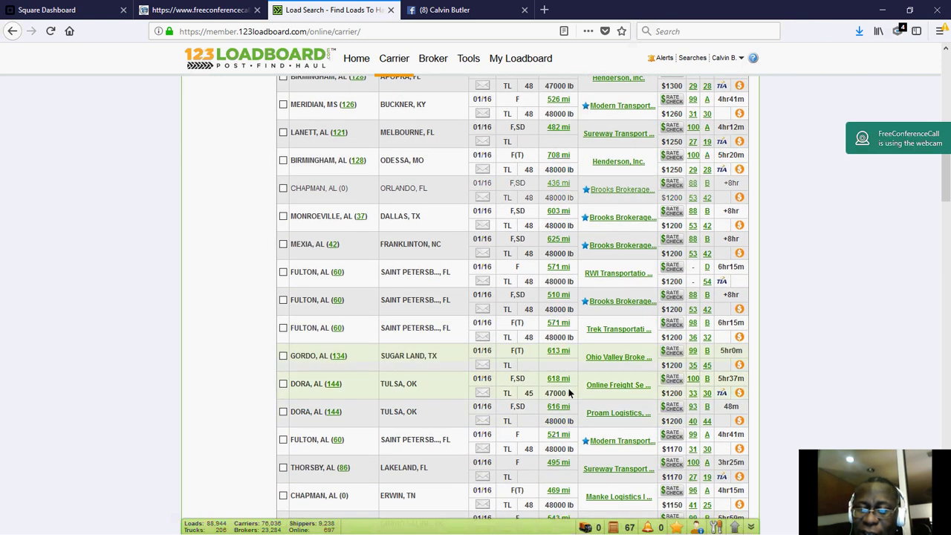
scroll(566, 397, "down", 2)
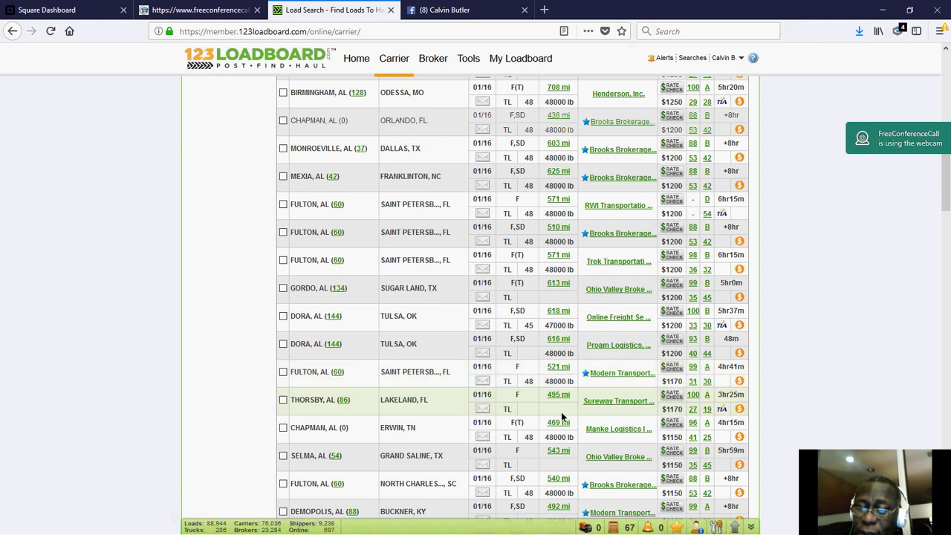
scroll(561, 439, "down", 3)
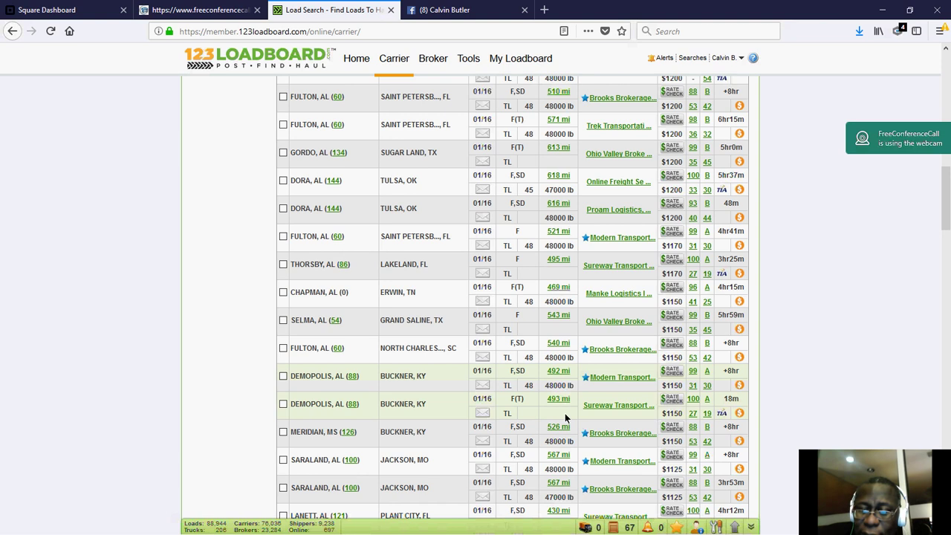
scroll(556, 476, "down", 5)
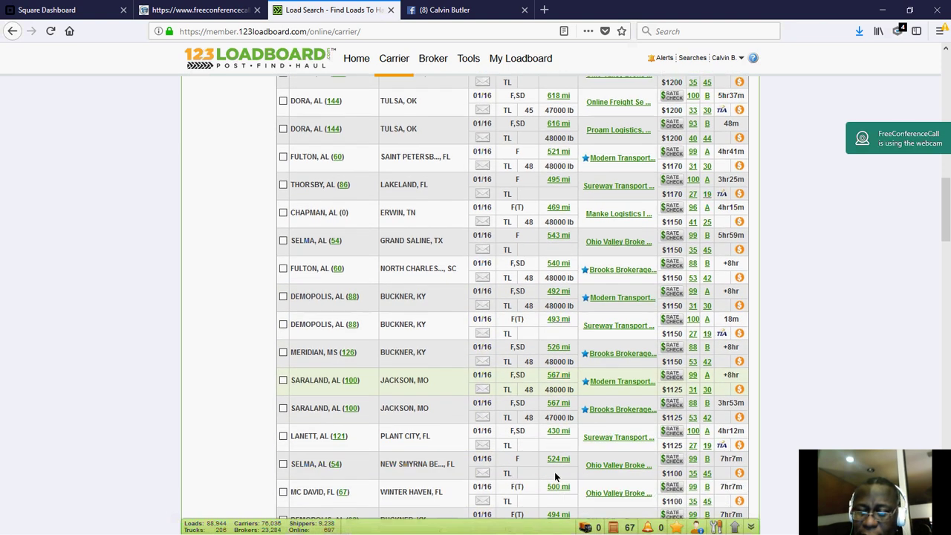
scroll(565, 378, "down", 2)
scroll(562, 388, "down", 2)
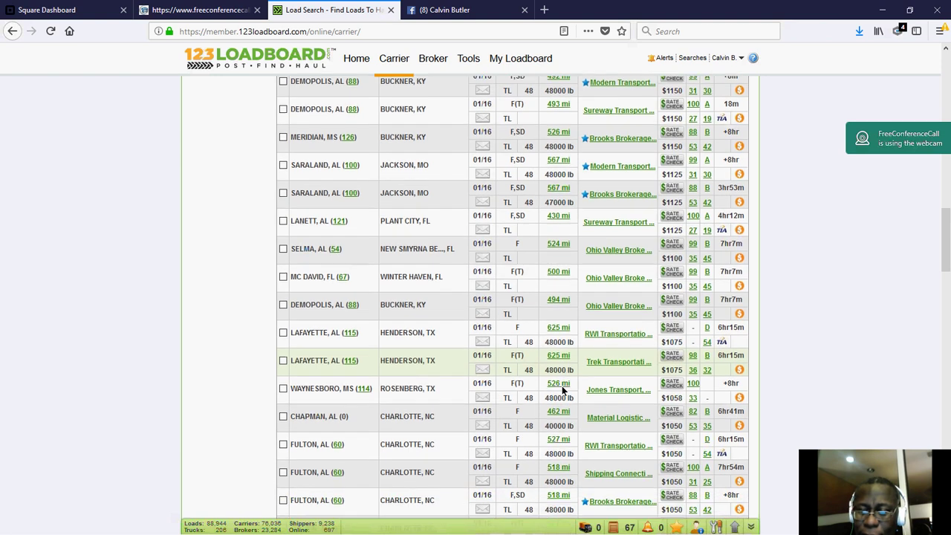
scroll(561, 428, "down", 4)
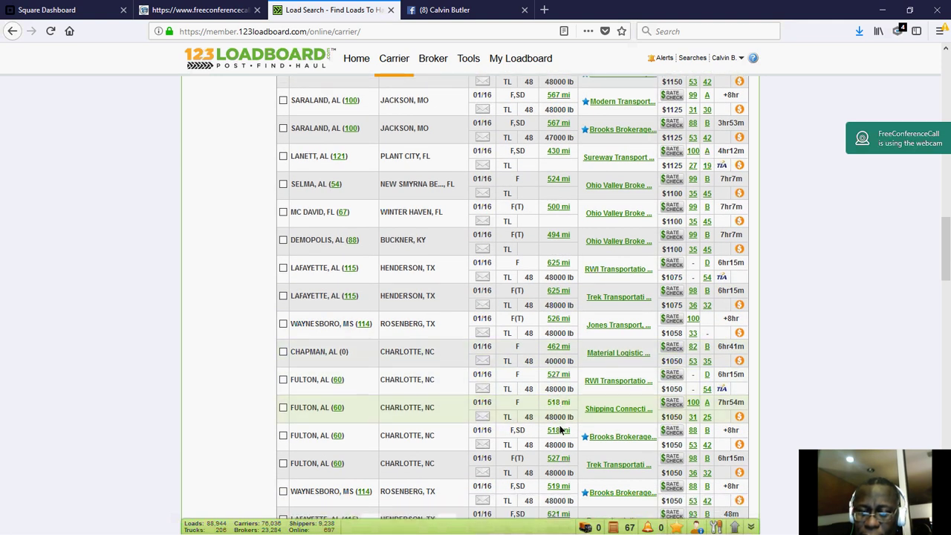
scroll(561, 431, "down", 4)
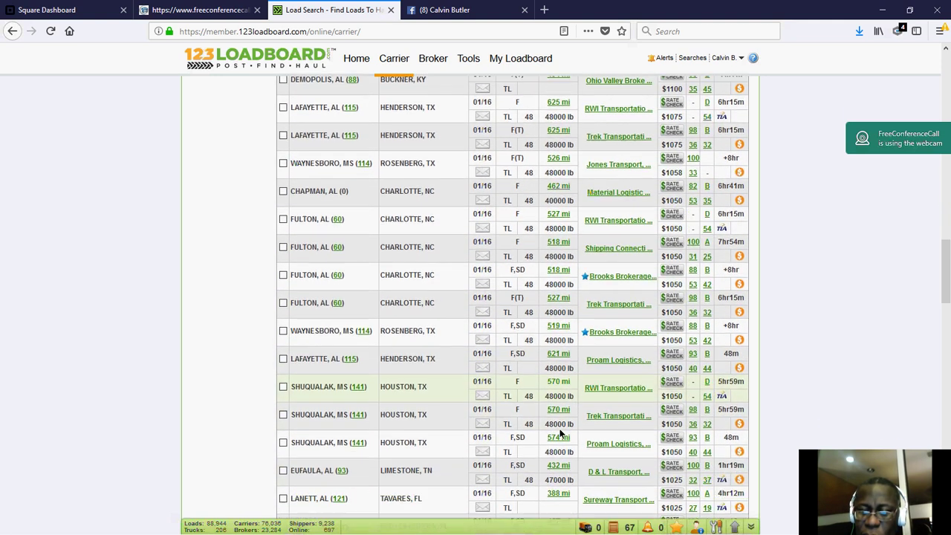
scroll(561, 432, "down", 4)
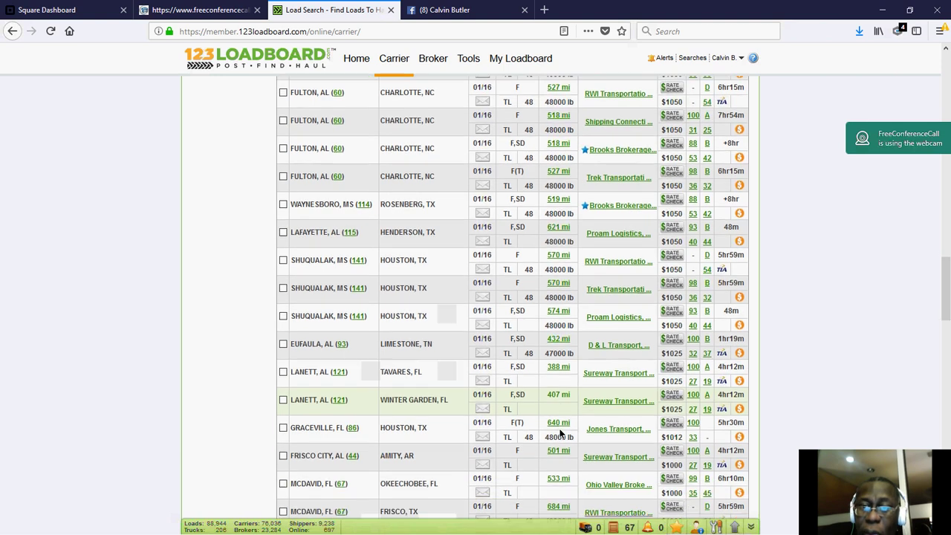
scroll(561, 432, "down", 4)
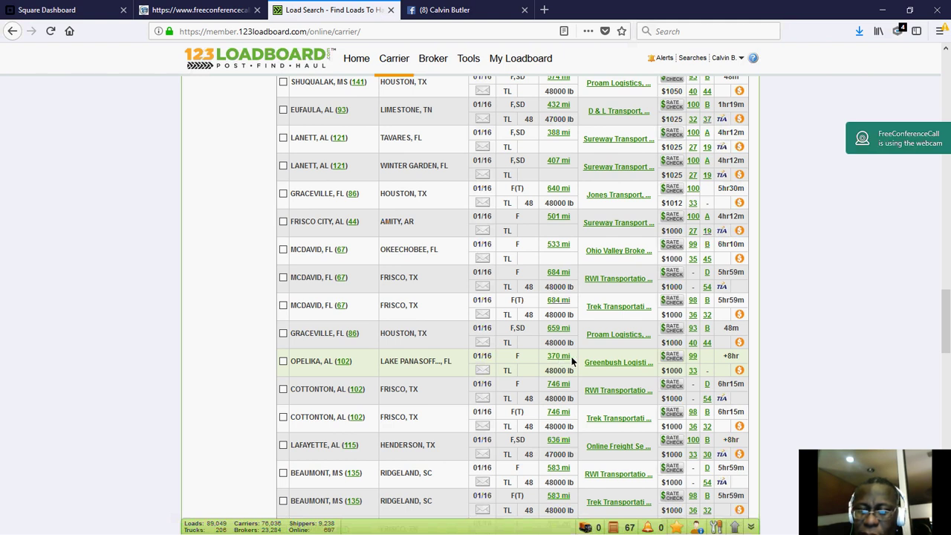
left_click(673, 360)
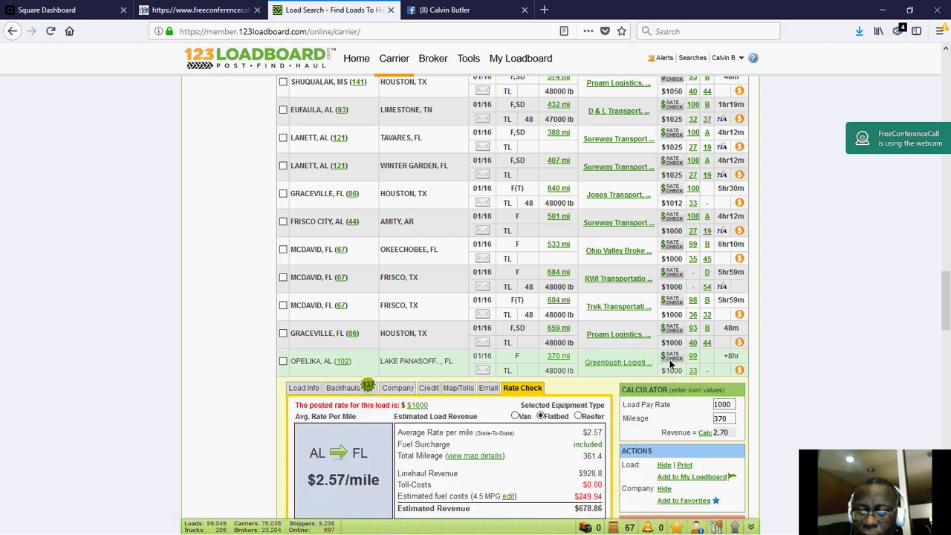
left_click(672, 361)
- Review the distances and offers of the remaining loads on the first results page
scroll(593, 375, "down", 5)
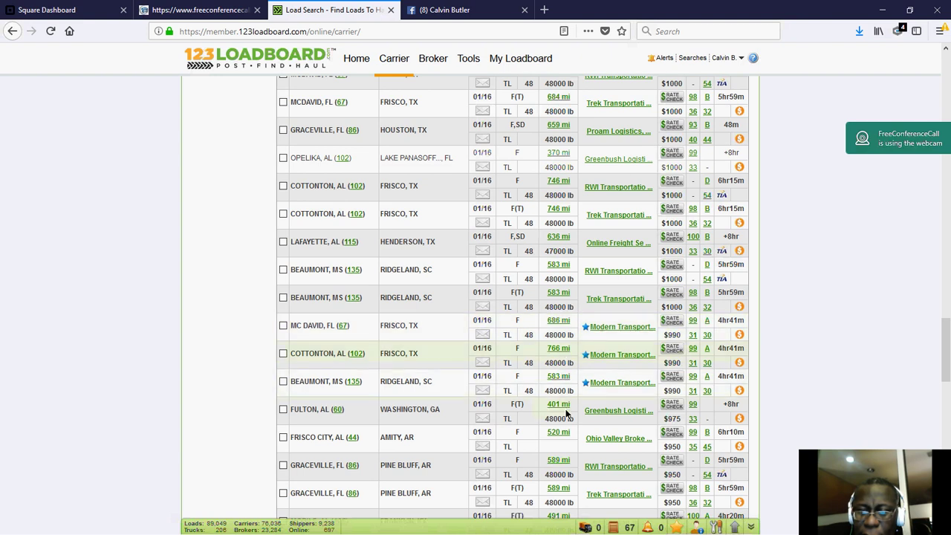
scroll(563, 434, "down", 1)
scroll(563, 436, "down", 5)
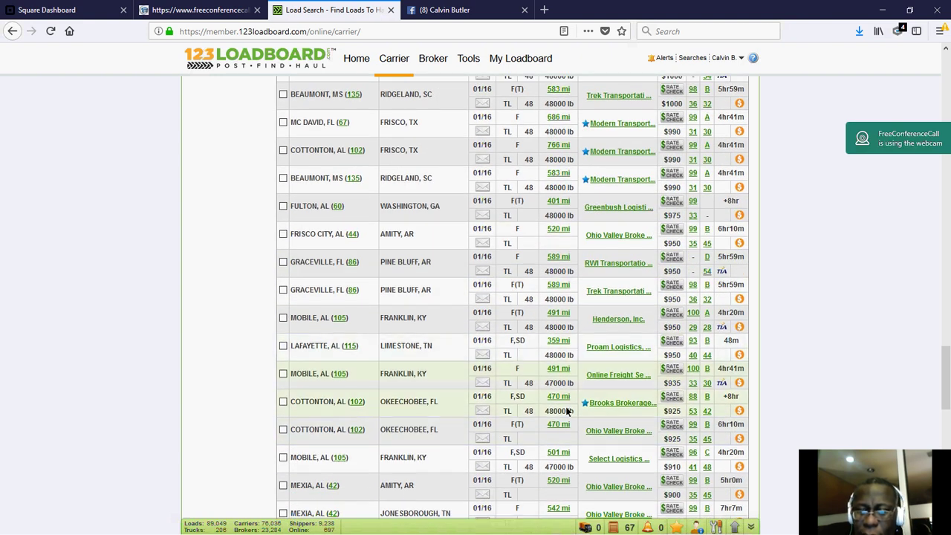
scroll(567, 411, "down", 5)
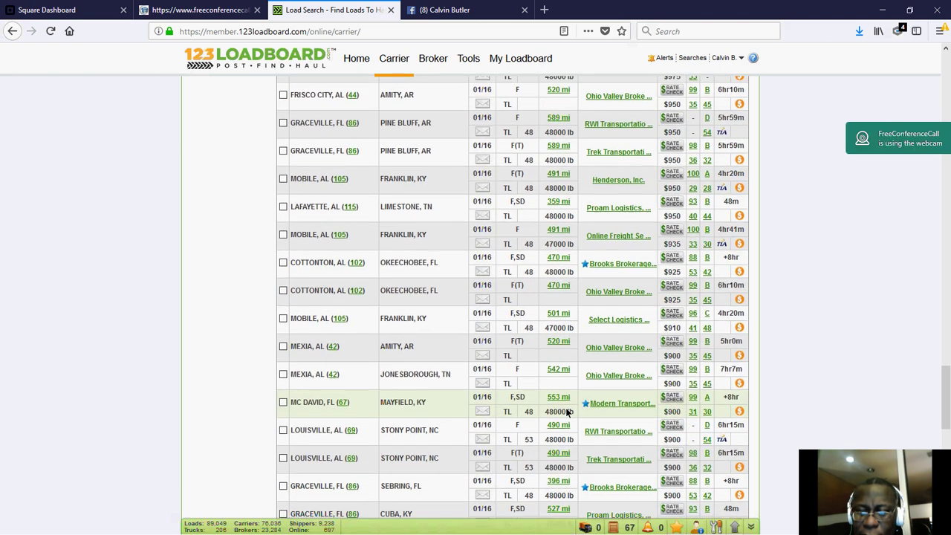
scroll(567, 411, "down", 5)
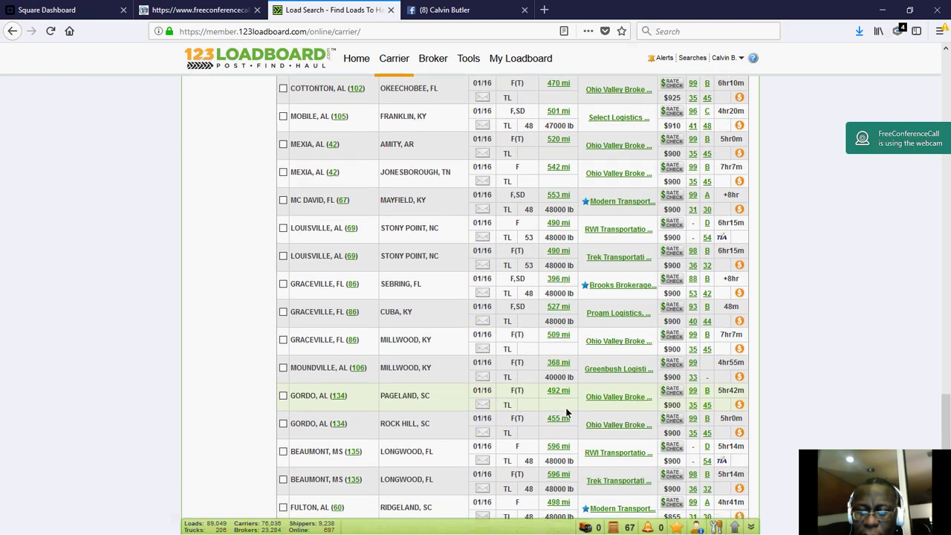
scroll(566, 410, "down", 5)
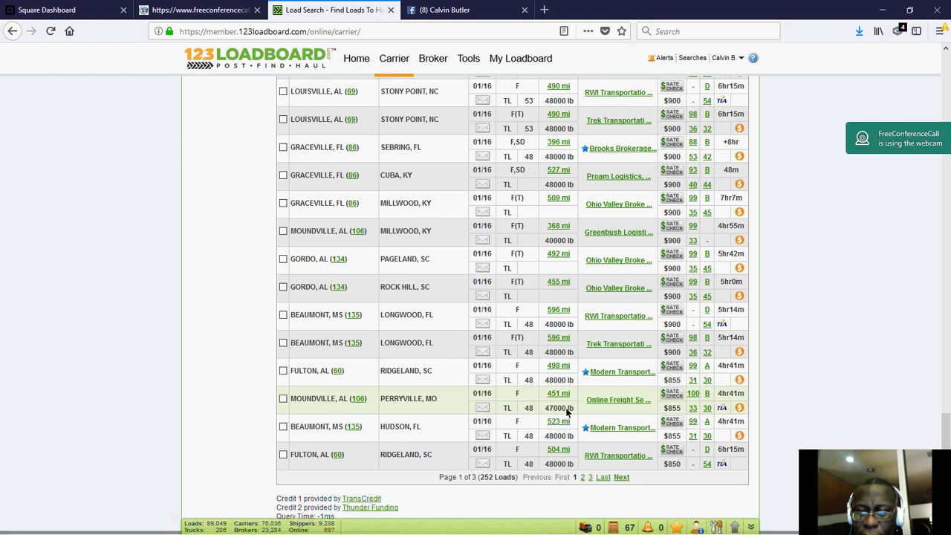
scroll(566, 407, "down", 2)
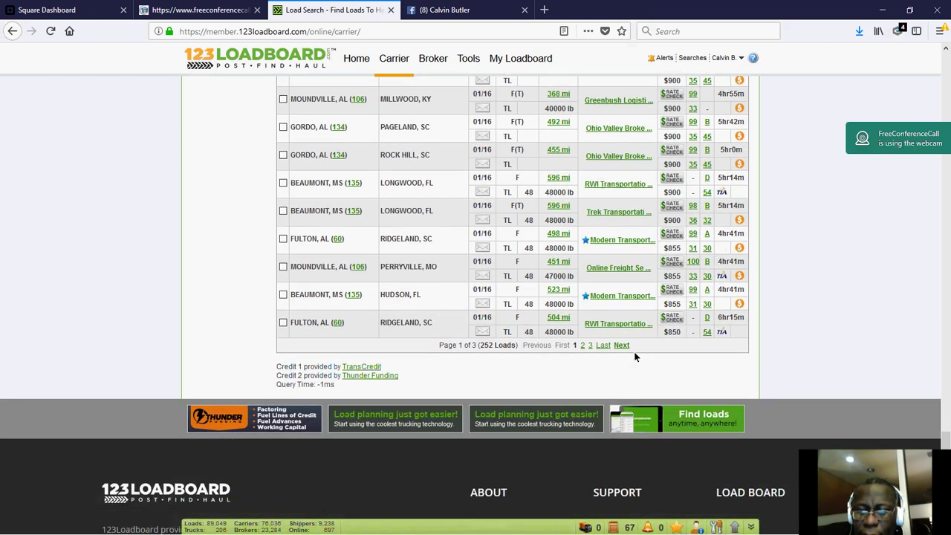
- Review the second page of load results and inspect the details of the Fulton, AL to Ridgeland, SC load
left_click(625, 346)
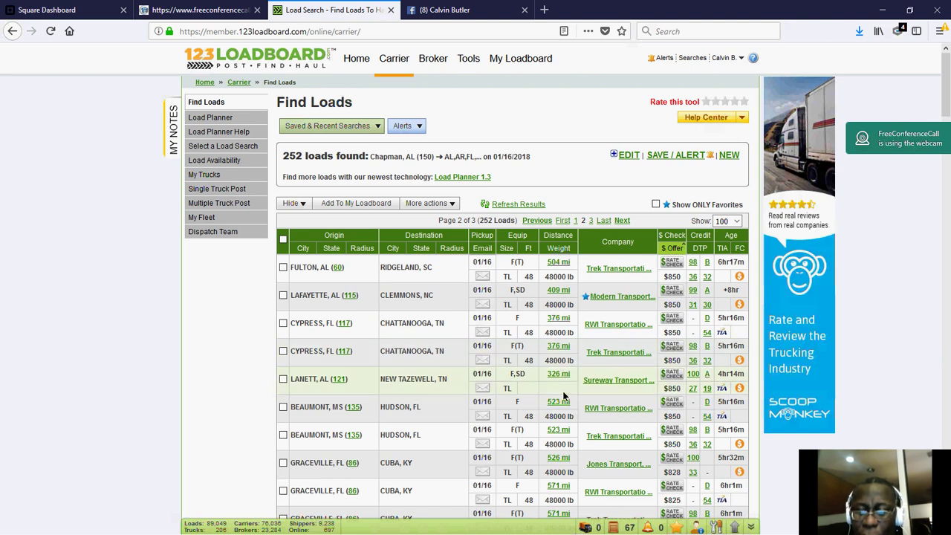
scroll(564, 383, "down", 3)
scroll(564, 396, "down", 3)
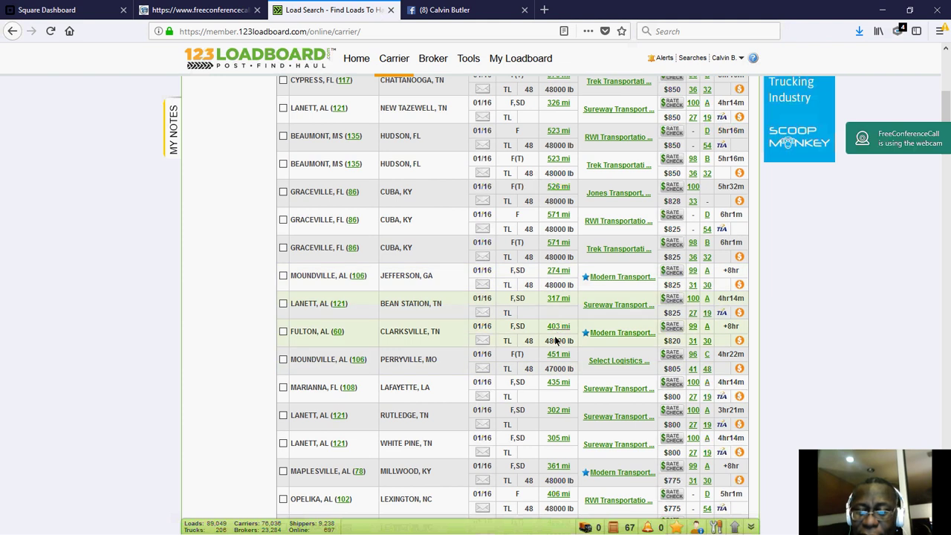
scroll(553, 357, "down", 3)
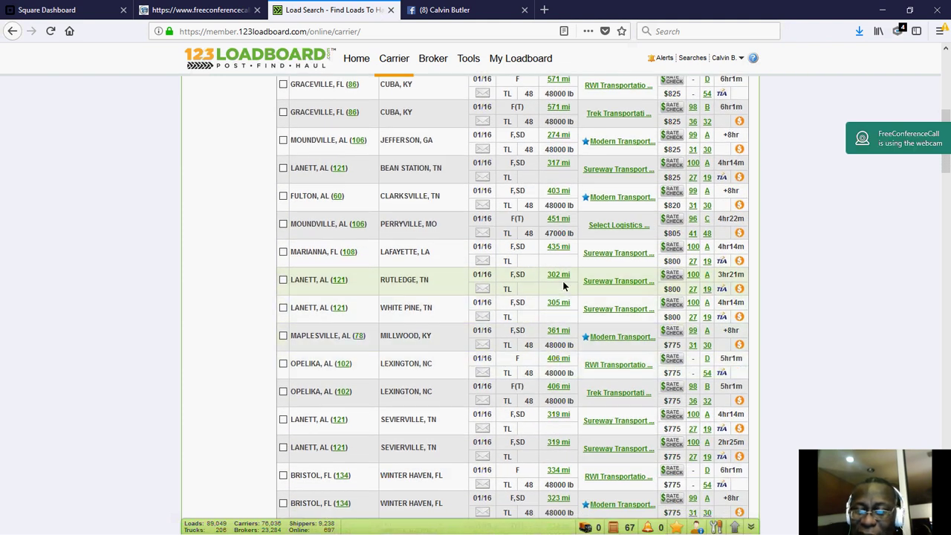
scroll(562, 276, "down", 3)
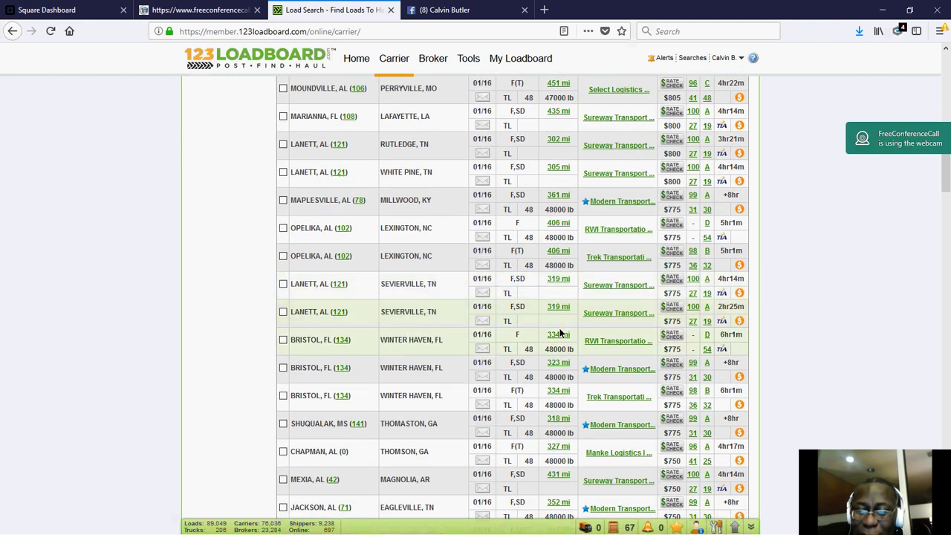
scroll(561, 334, "down", 5)
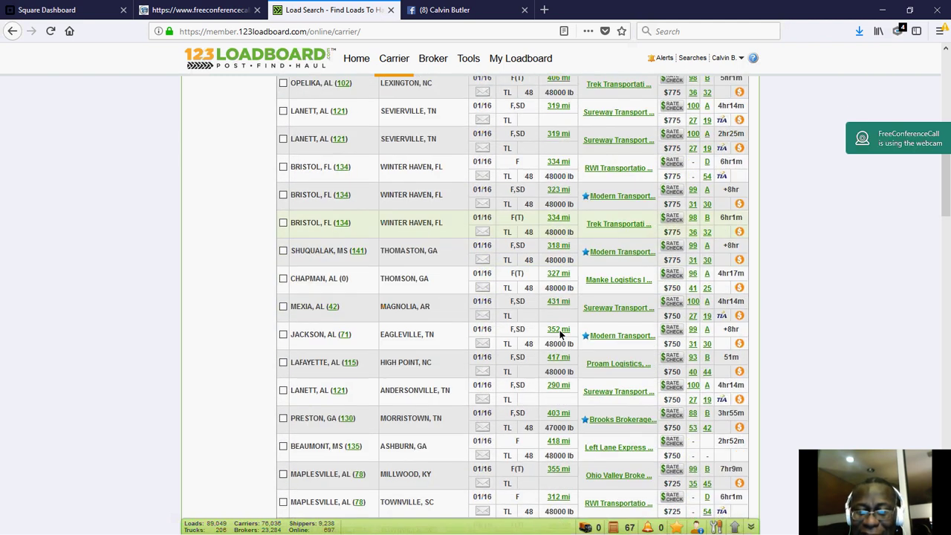
scroll(560, 334, "down", 10)
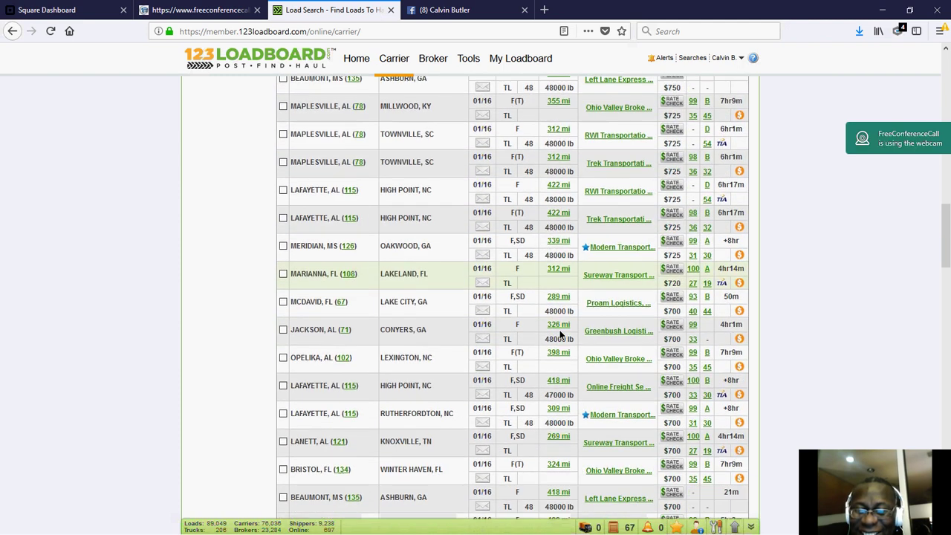
scroll(564, 334, "up", 15)
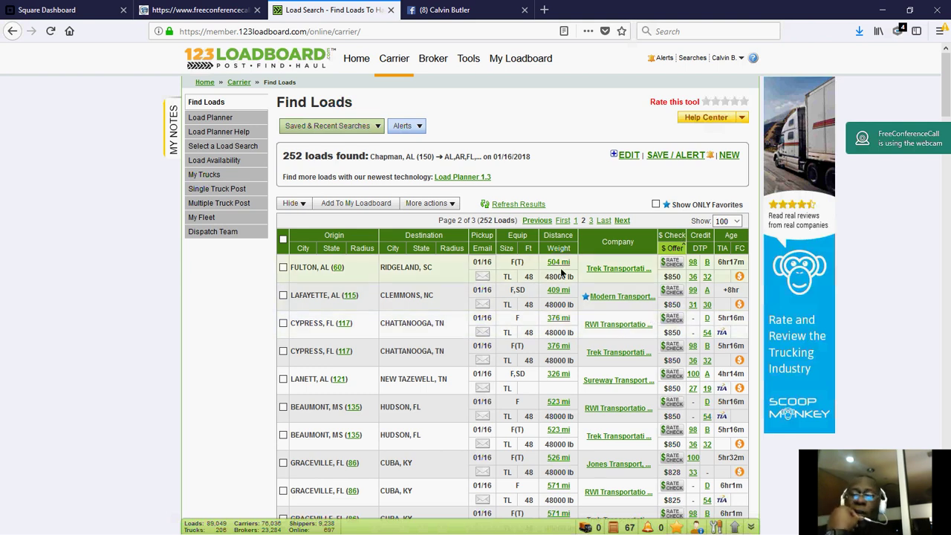
left_click(631, 268)
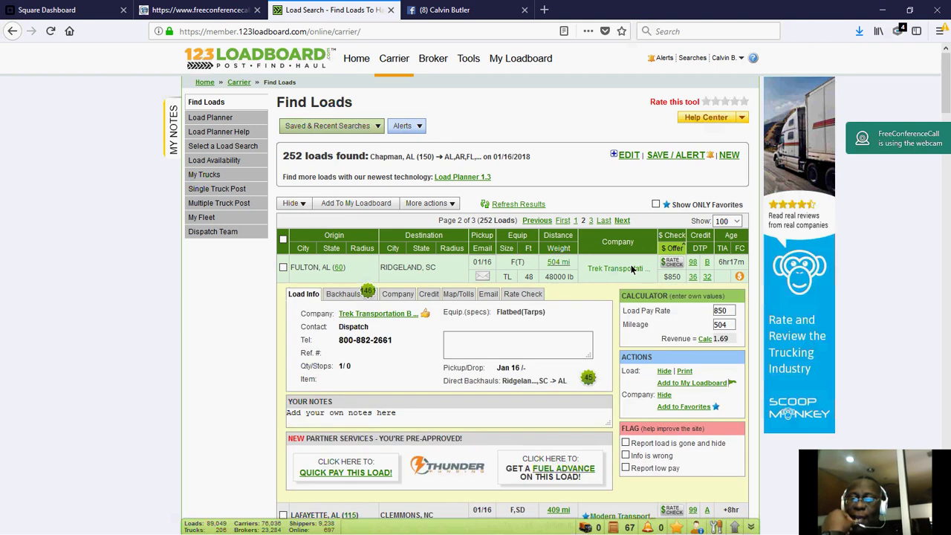
left_click(631, 268)
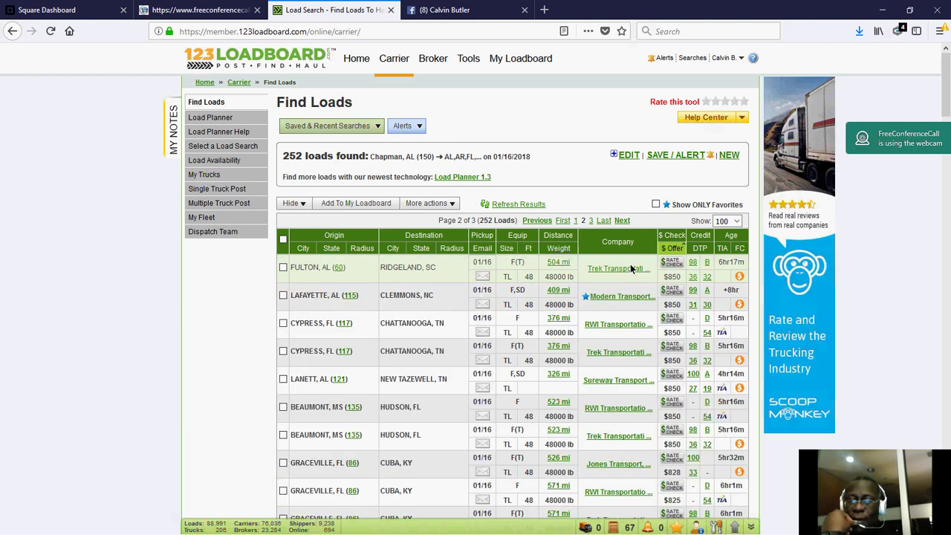
- Sort the found loads by lowest offer and review the lower-paying loads
left_click(672, 249)
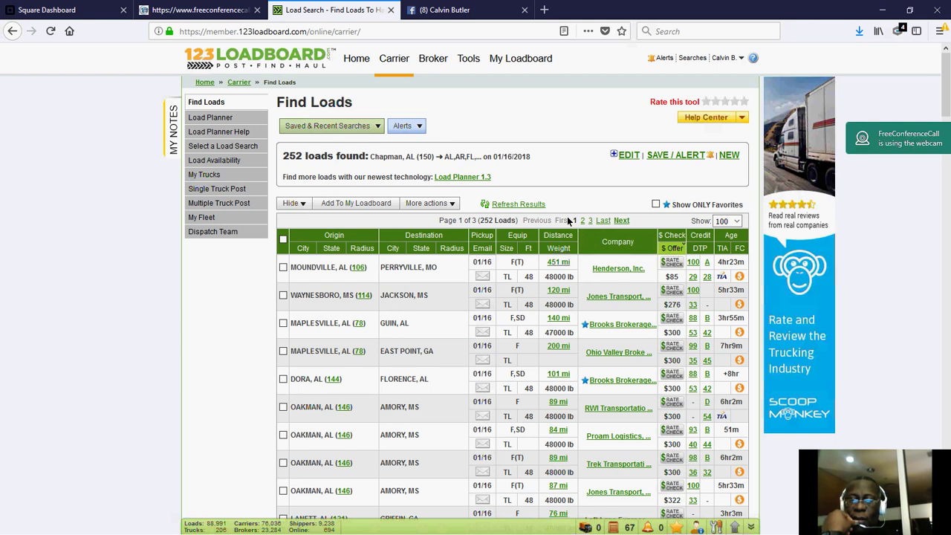
scroll(603, 275, "down", 15)
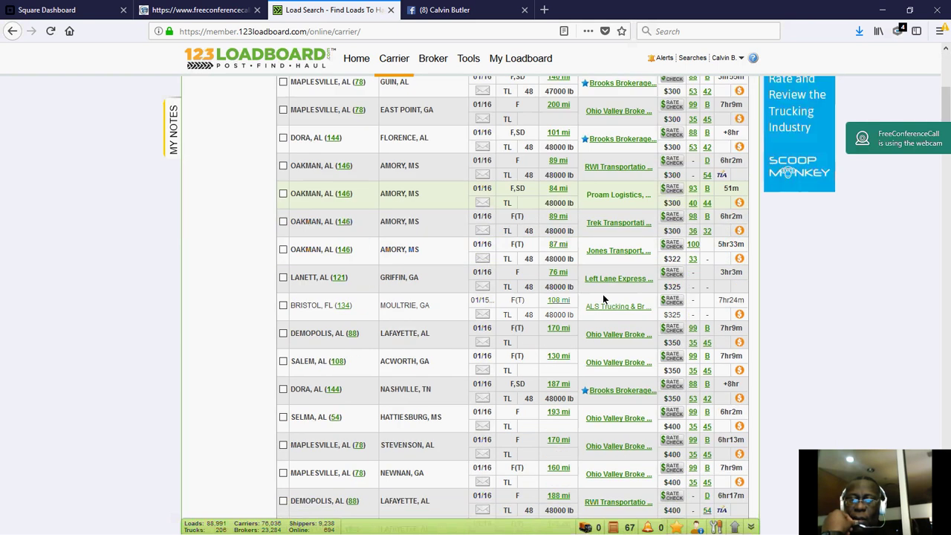
scroll(602, 325, "down", 15)
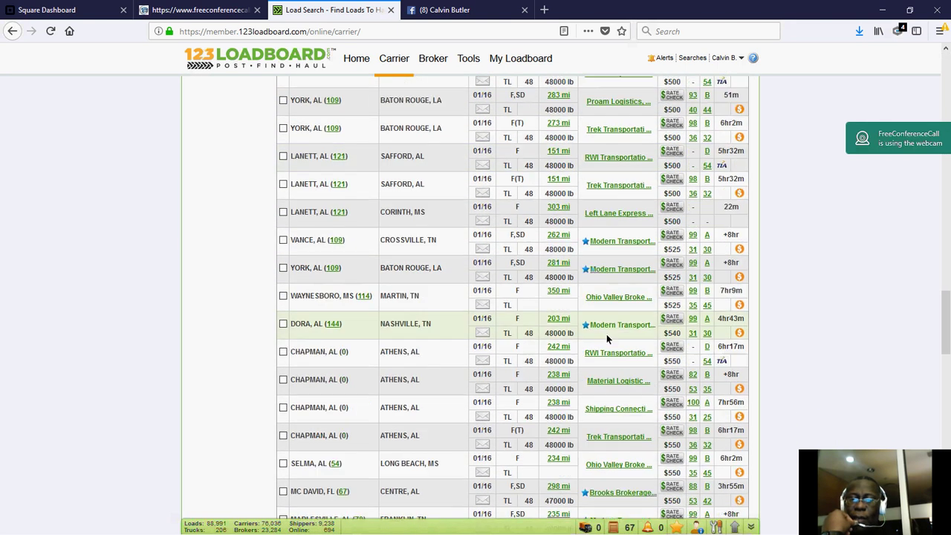
- Sort the found loads by highest offer and inspect the details of the Pine Apple, AL to Roper, NC load
scroll(606, 339, "up", 3)
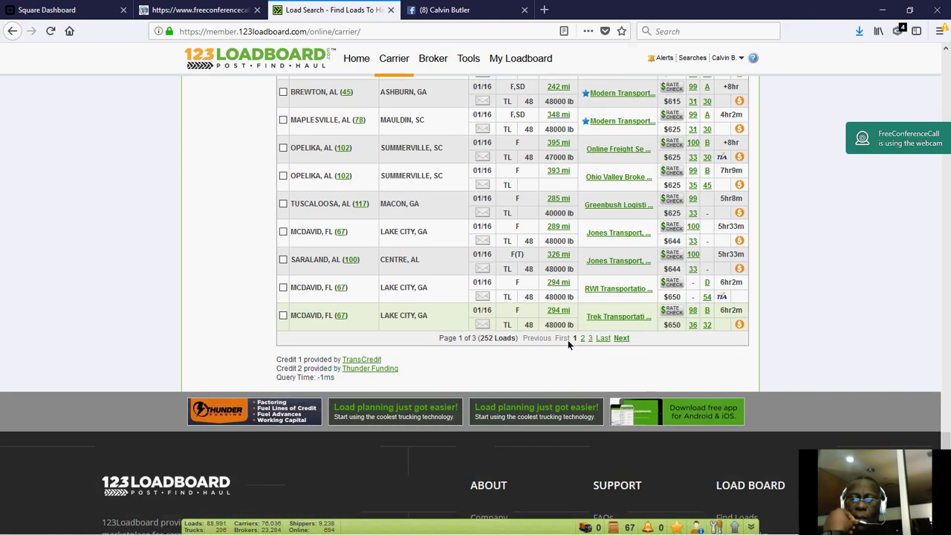
scroll(584, 334, "up", 15)
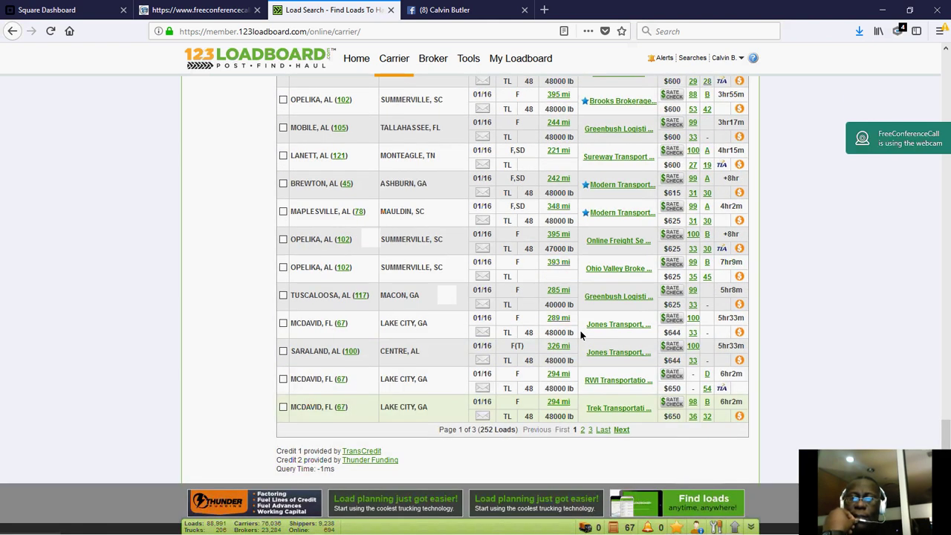
scroll(590, 323, "up", 10)
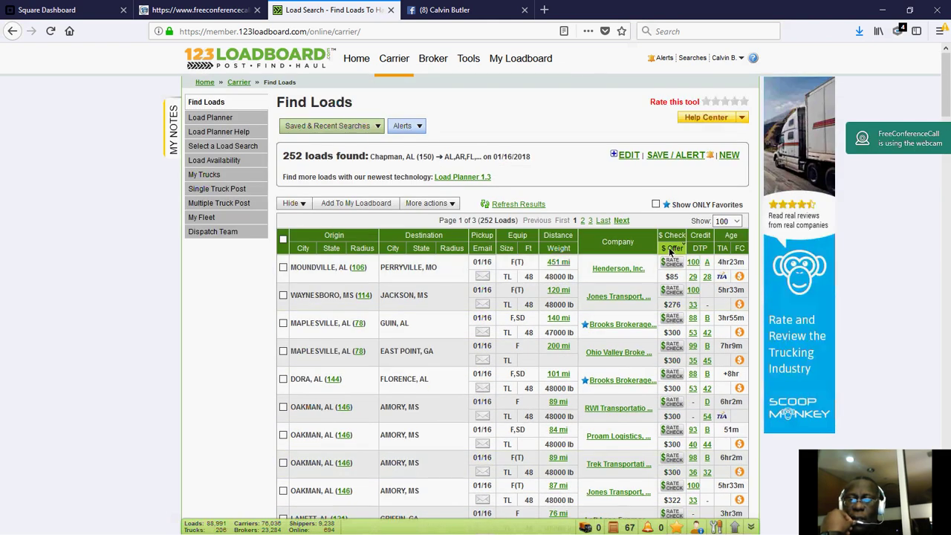
left_click(669, 248)
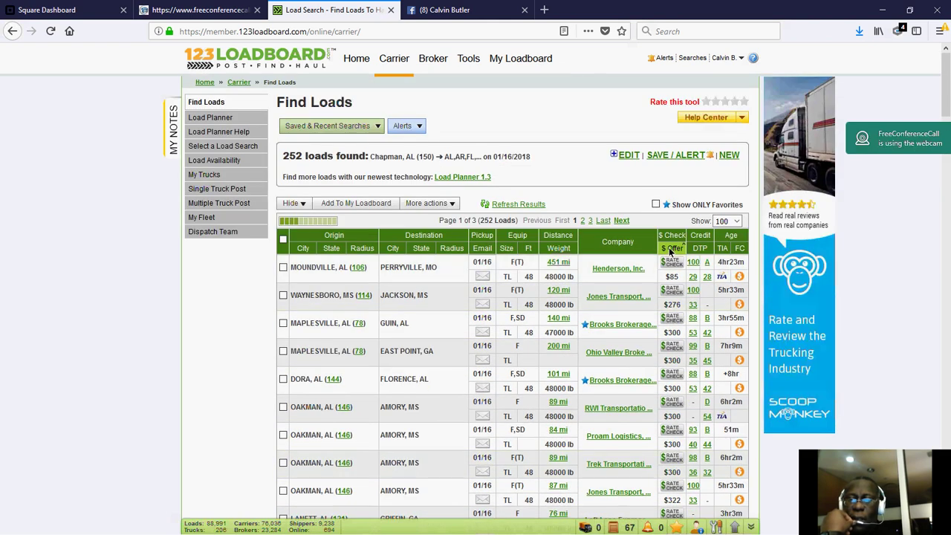
left_click(608, 269)
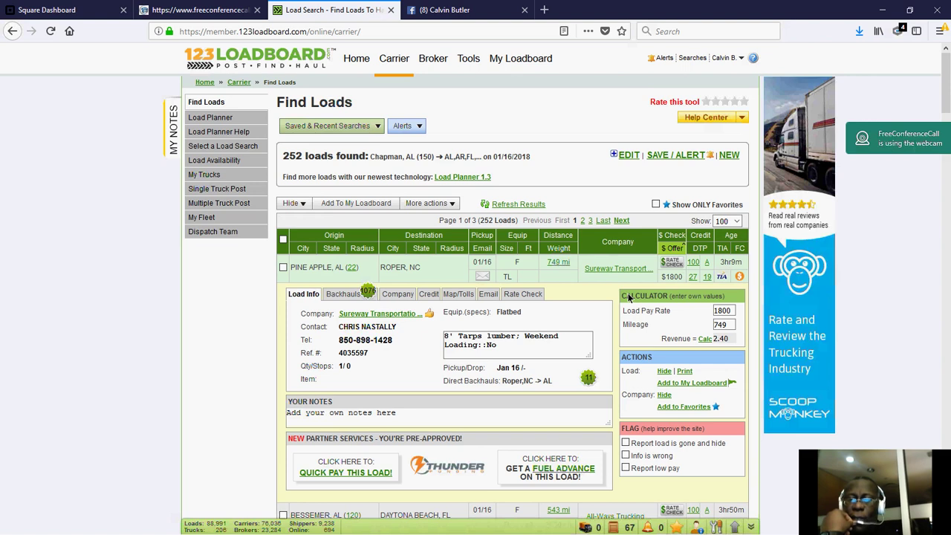
left_click(641, 258)
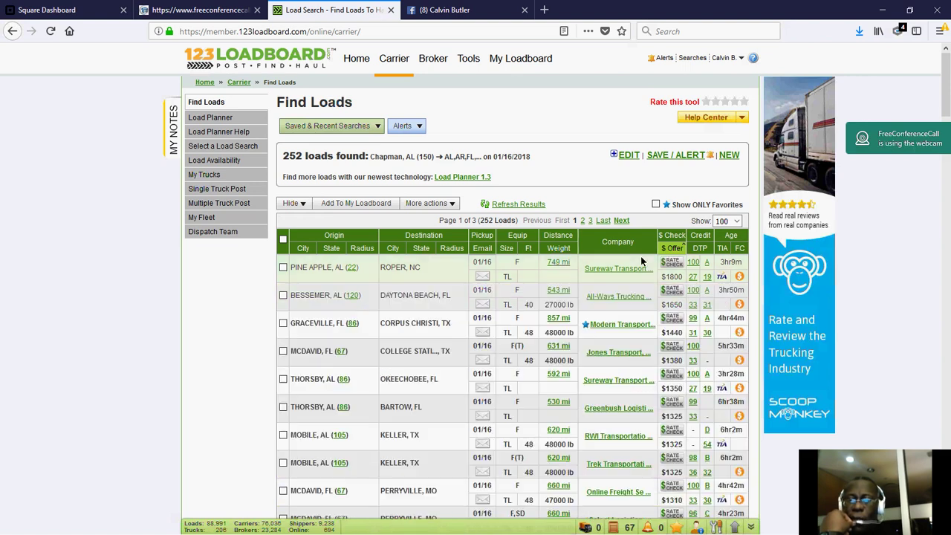
- Inspect the details of the Bessemer, AL to Daytona Beach, FL and the Graceville, FL to Corpus Christi, TX loads
left_click(613, 297)
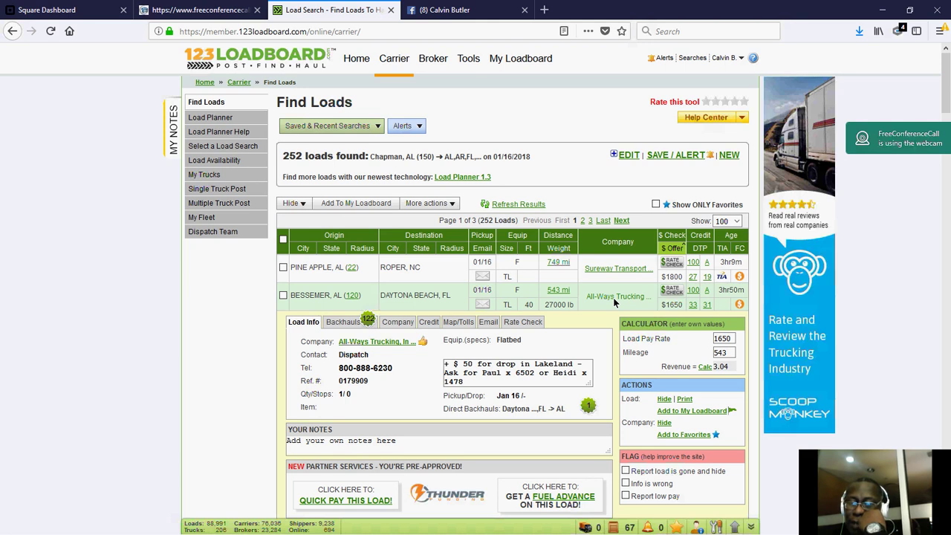
left_click(618, 292)
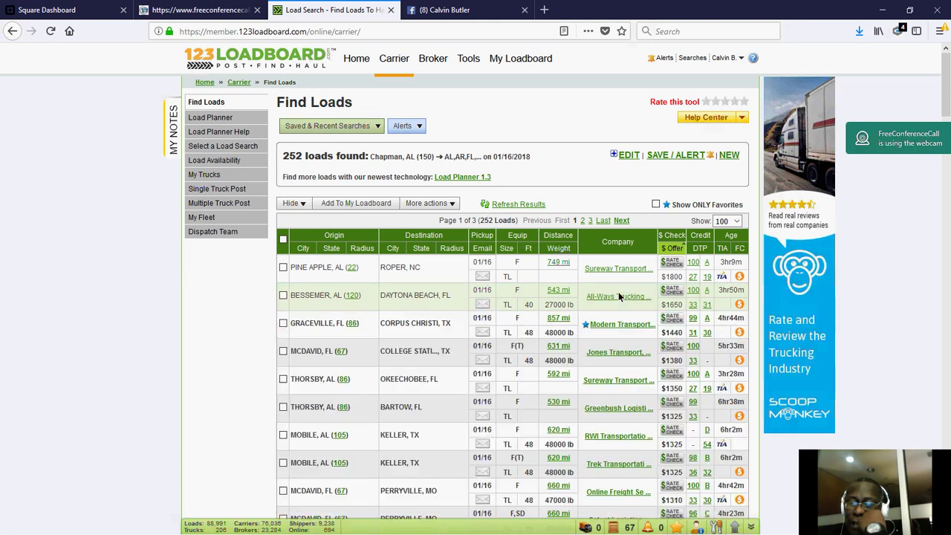
left_click(629, 327)
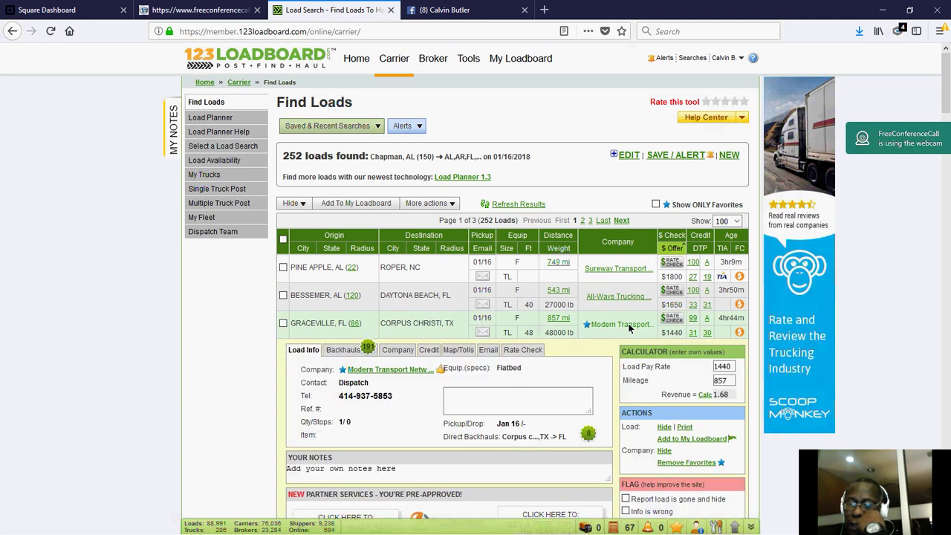
left_click(628, 324)
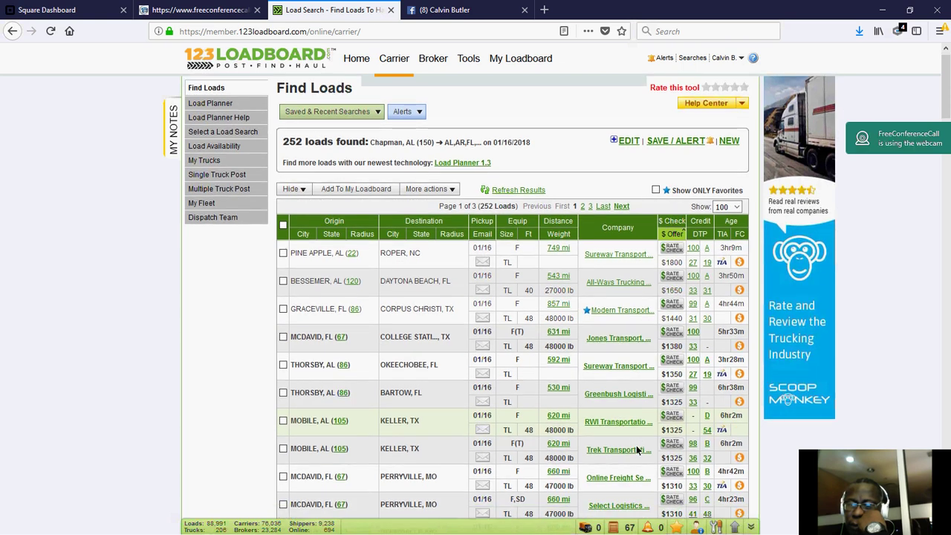
- Review the next highest-paying loads and inspect the details of the Meridian, MS to Buckner, KY load
scroll(624, 416, "down", 2)
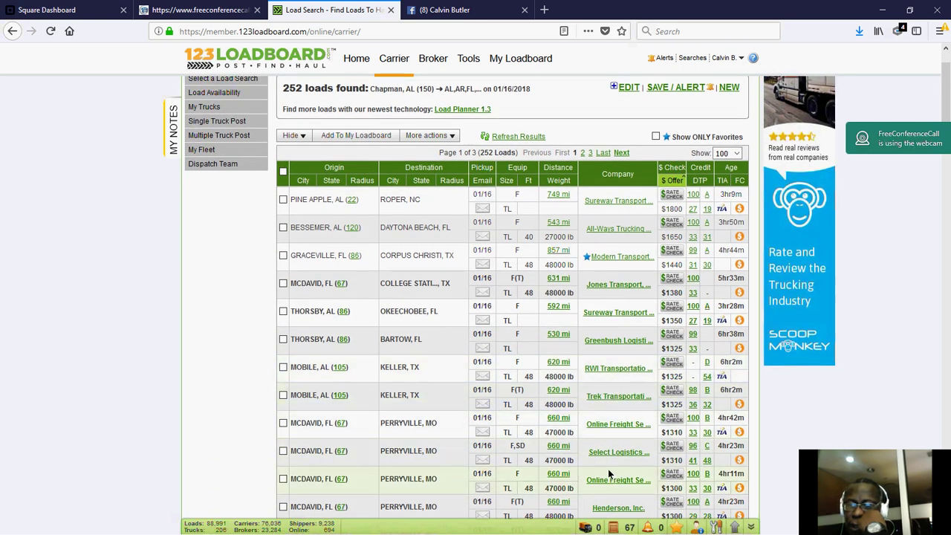
scroll(607, 469, "down", 1)
scroll(607, 468, "down", 2)
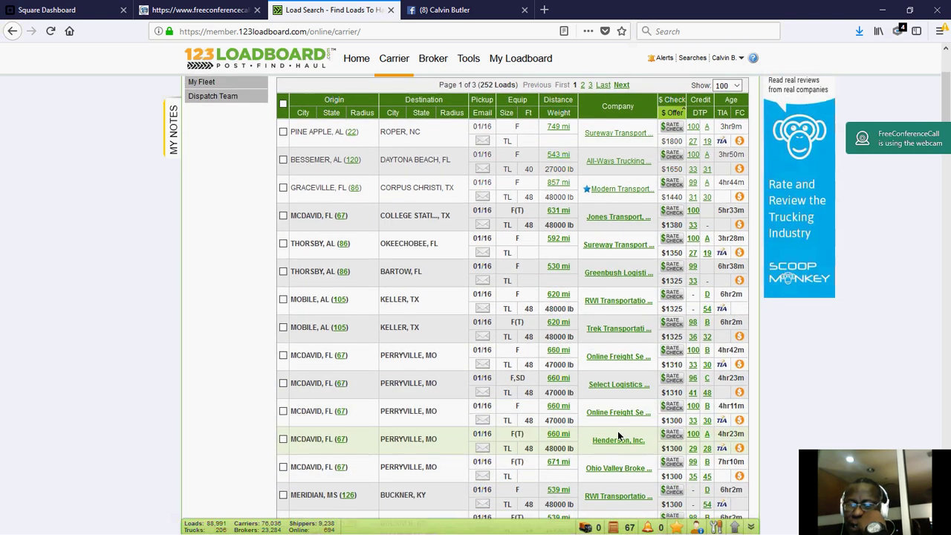
scroll(618, 431, "down", 1)
scroll(617, 431, "down", 2)
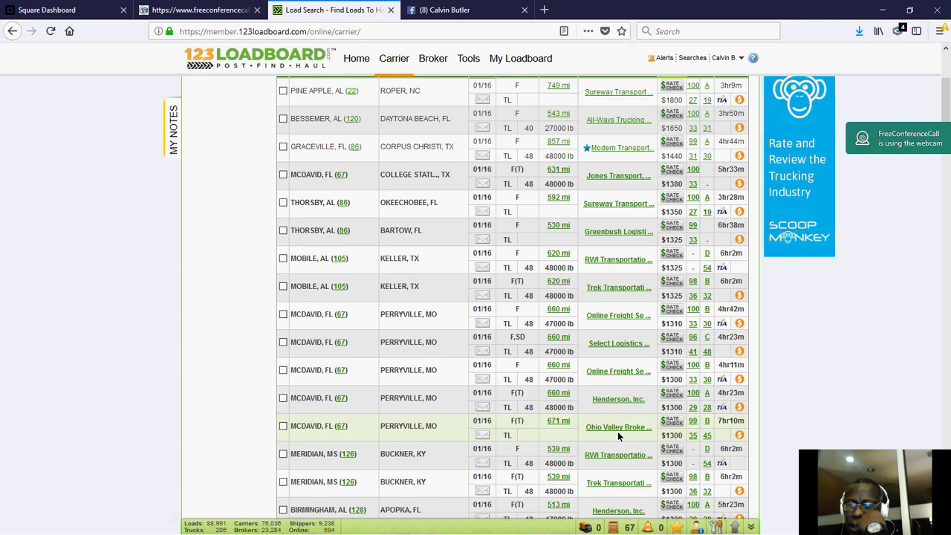
left_click(618, 428)
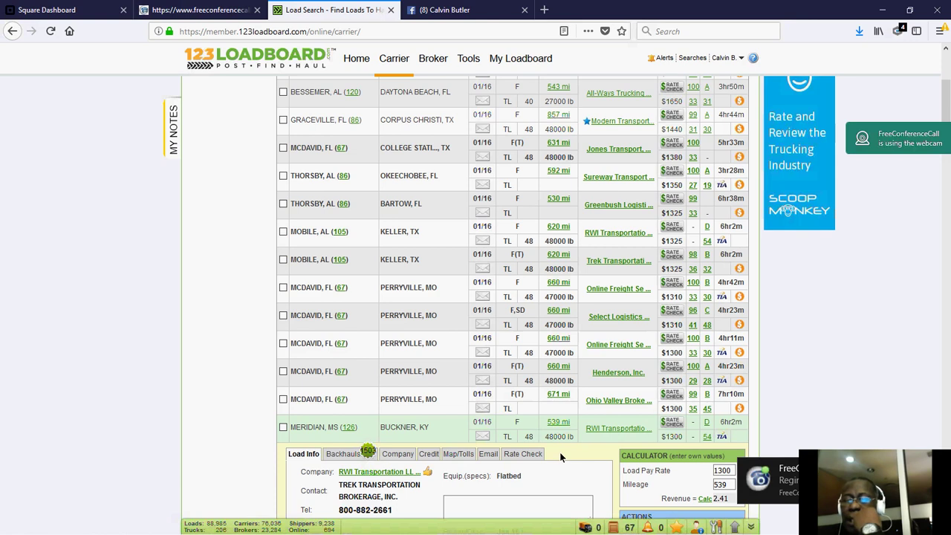
scroll(552, 212, "down", 1)
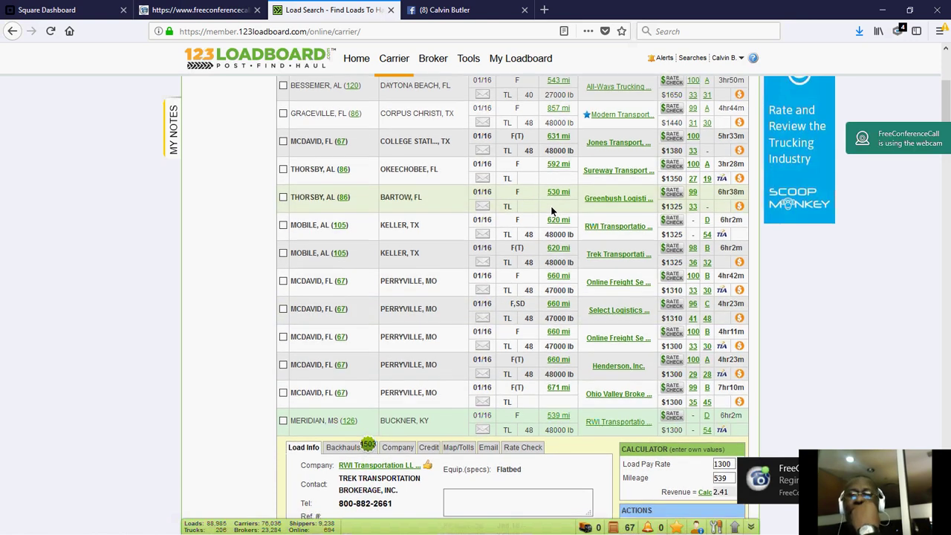
- Run a rate check on the flatbed load from Pine Apple, AL to Roper, NC
scroll(552, 212, "up", 5)
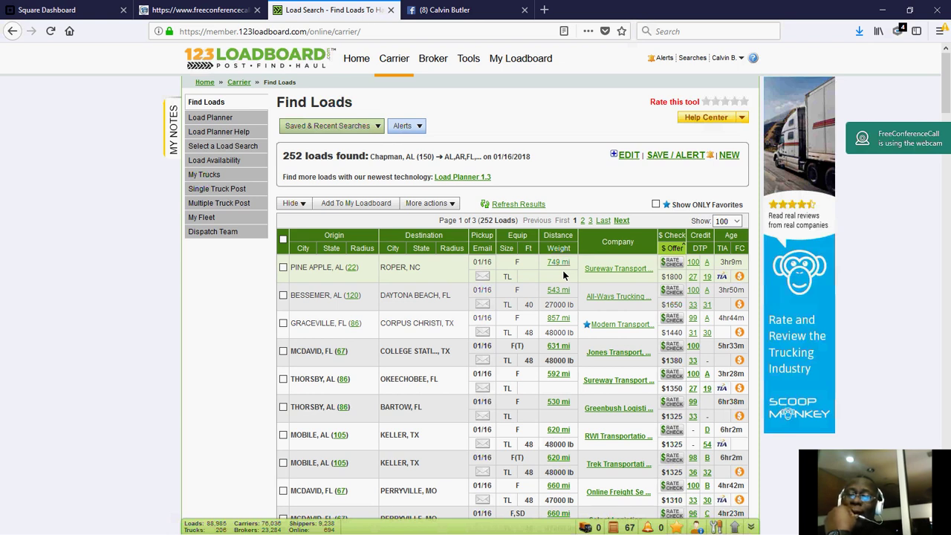
left_click(666, 265)
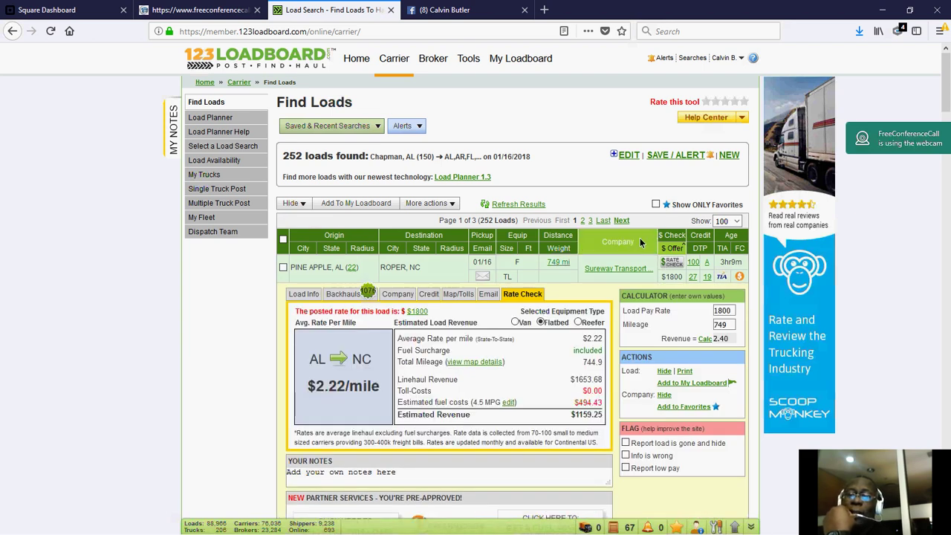
left_click(640, 239)
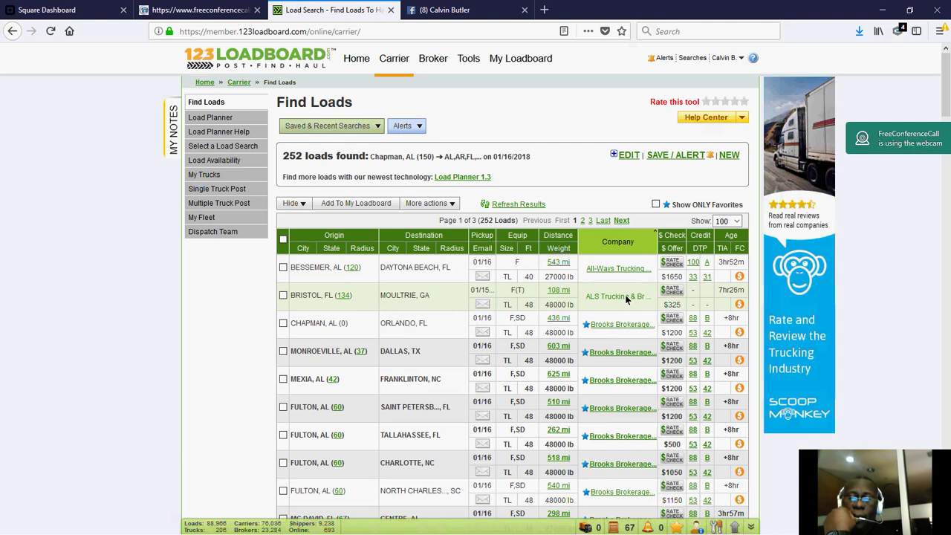
- Sort the loads by highest offer again and open the details of the Bessemer, AL to Daytona Beach, FL load
left_click(674, 249)
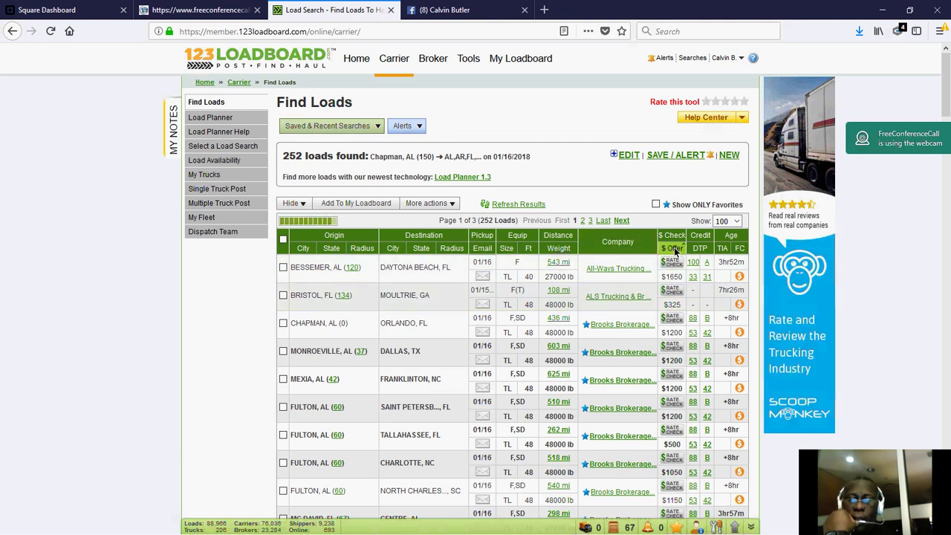
left_click(674, 309)
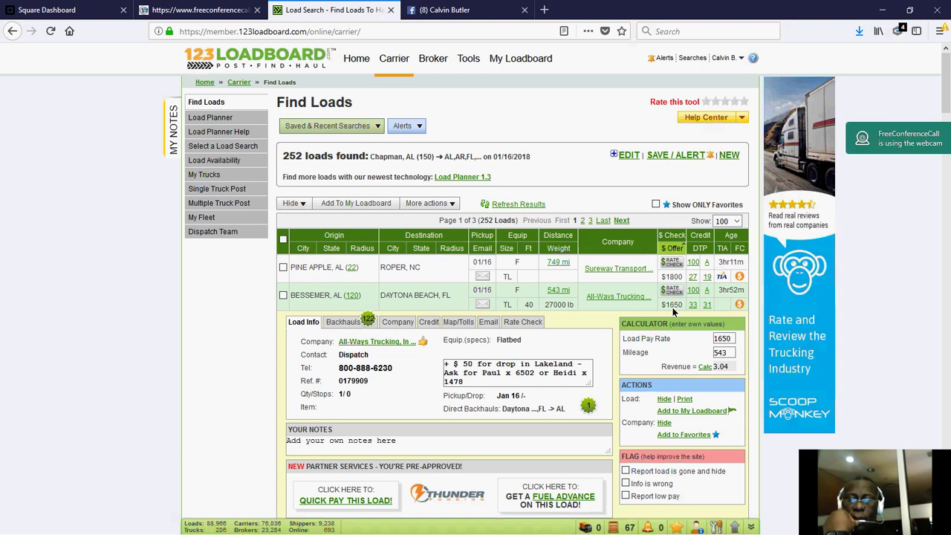
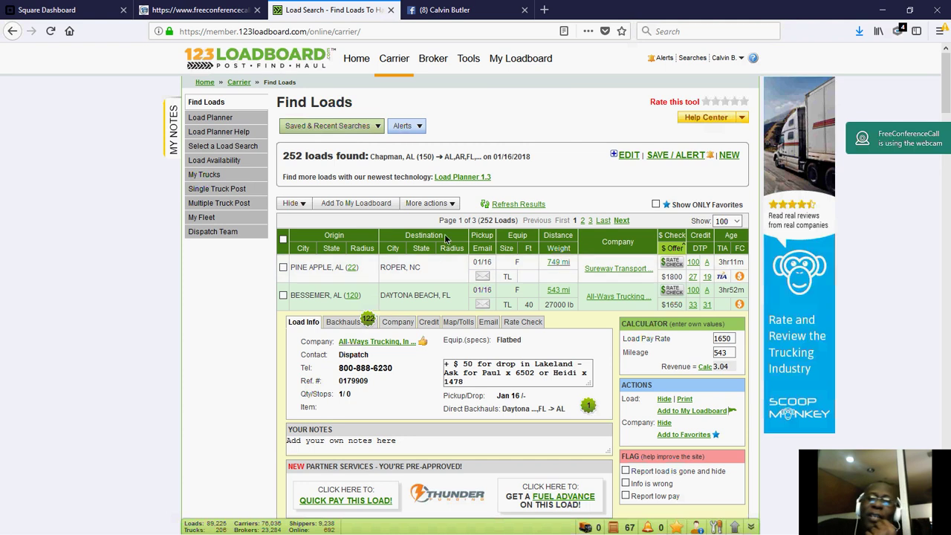
- Open truckerpath.com in a new browser tab and look over its home page
left_click(545, 9)
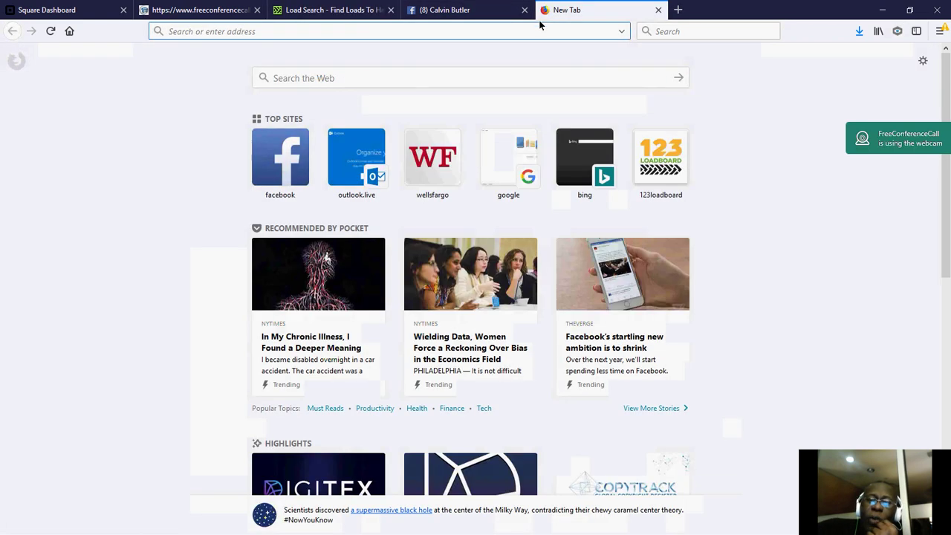
type("truckerpath.com/")
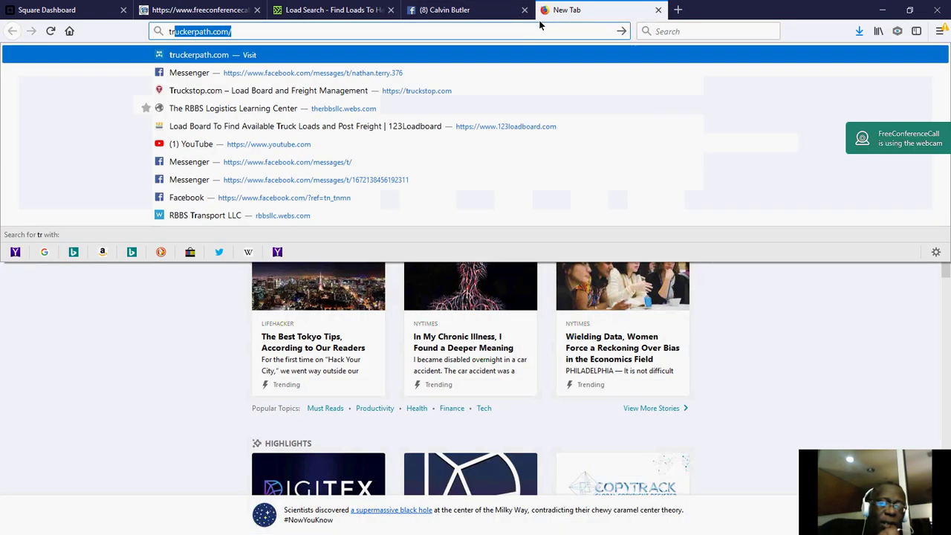
key("Return")
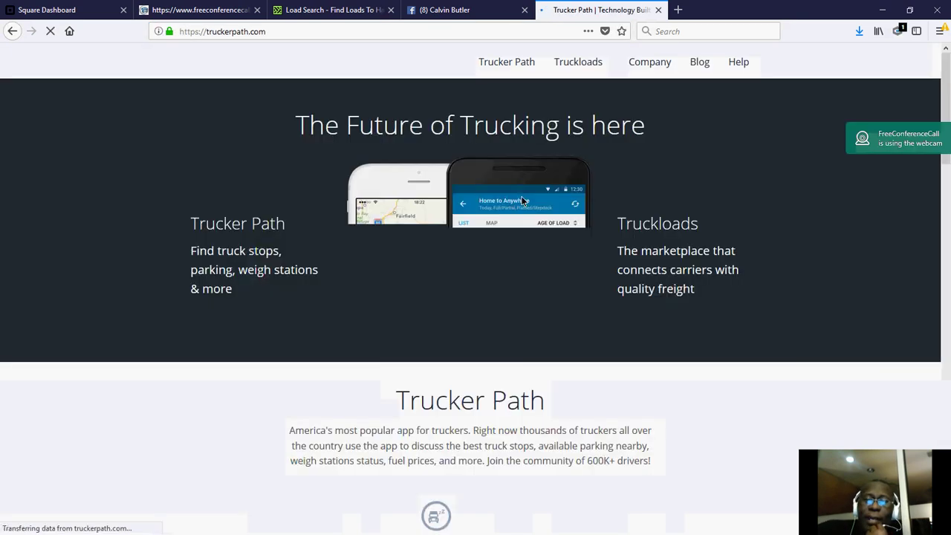
mouse_move(582, 75)
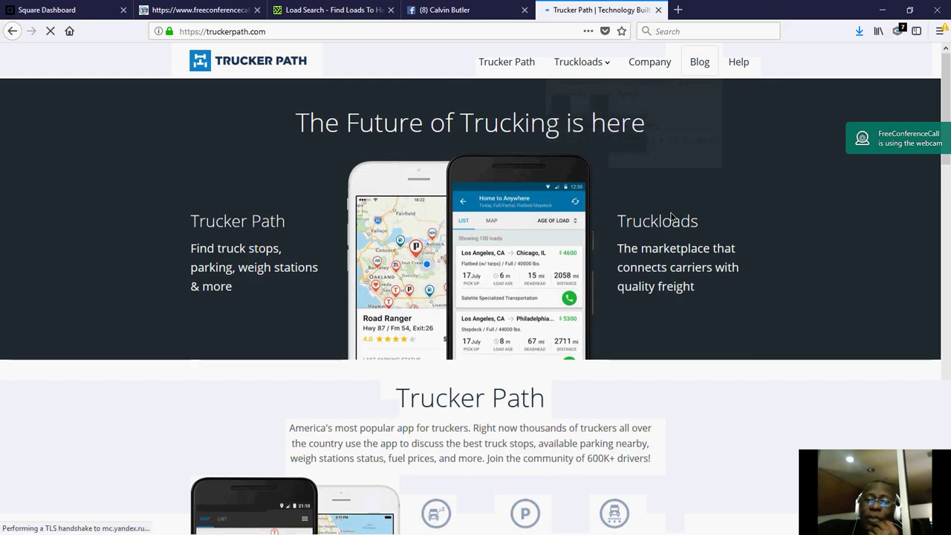
scroll(671, 217, "down", 4)
scroll(671, 215, "up", 2)
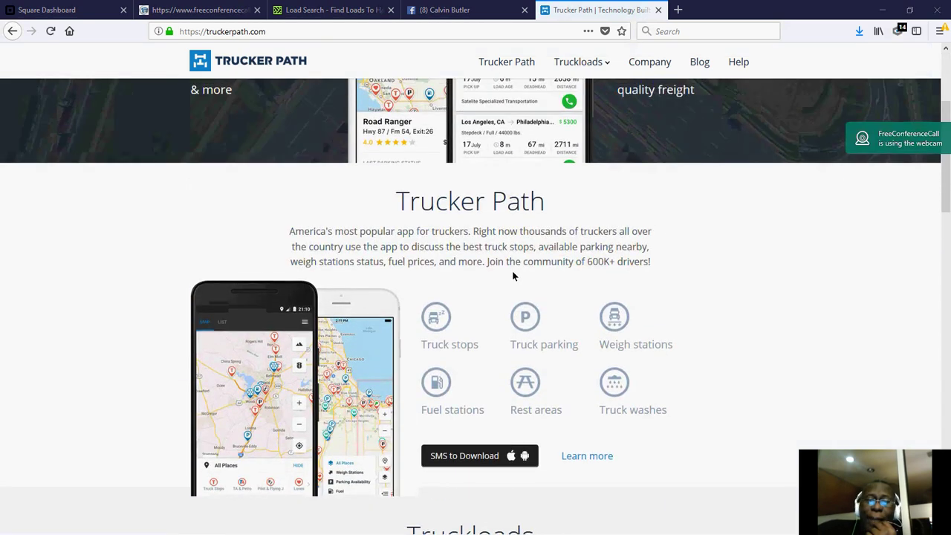
- Go to Trucker Path's Truckloads for Brokers page and sign in to the broker account
scroll(512, 275, "up", 3)
mouse_move(613, 58)
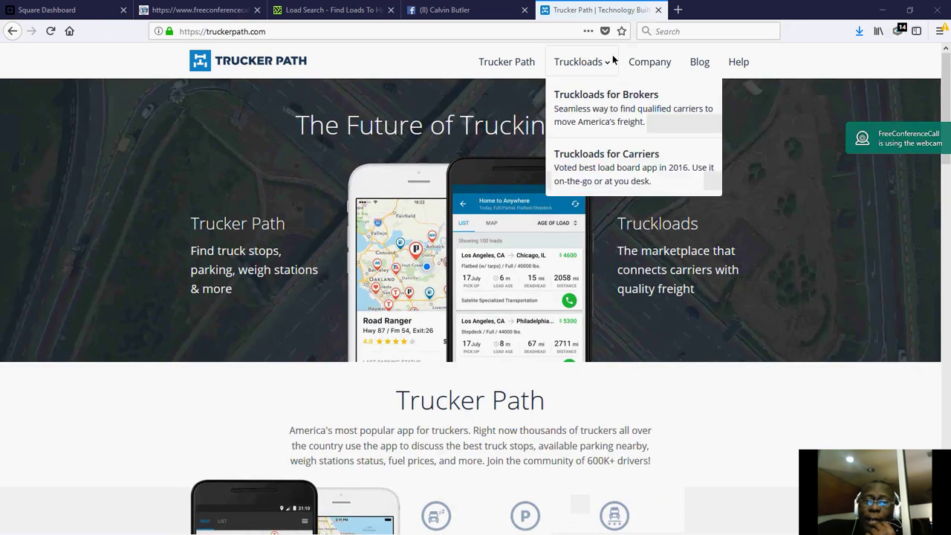
left_click(610, 96)
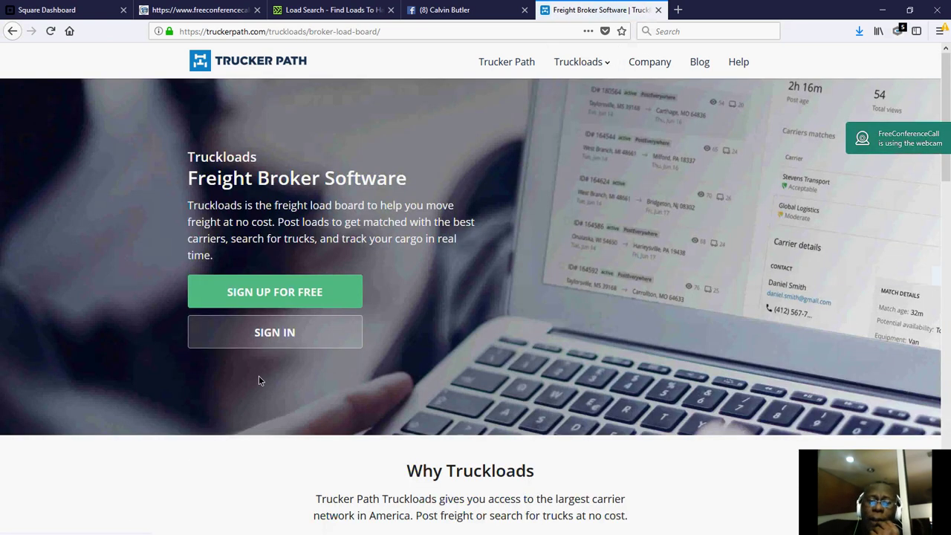
left_click(268, 336)
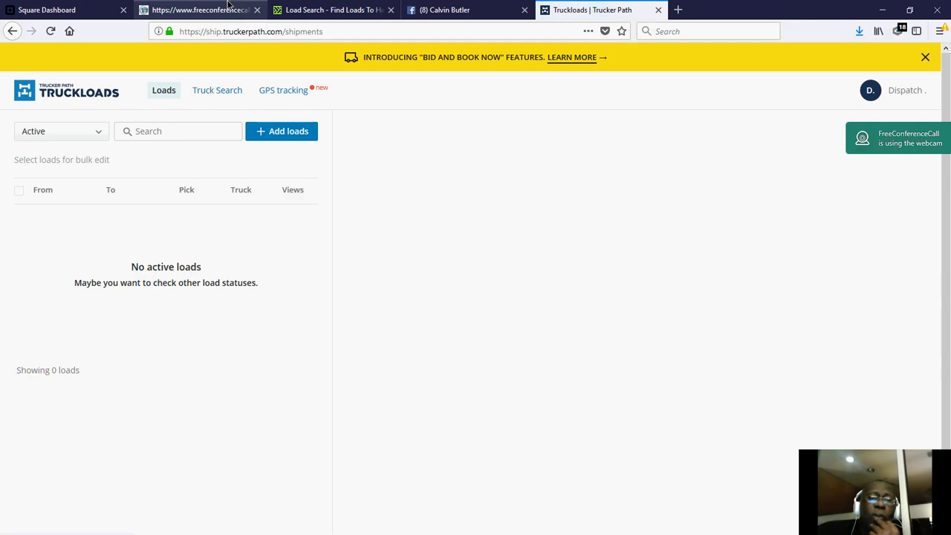
- Search Trucker Path for trucks in California with Reefer as the only equipment type
left_click(217, 89)
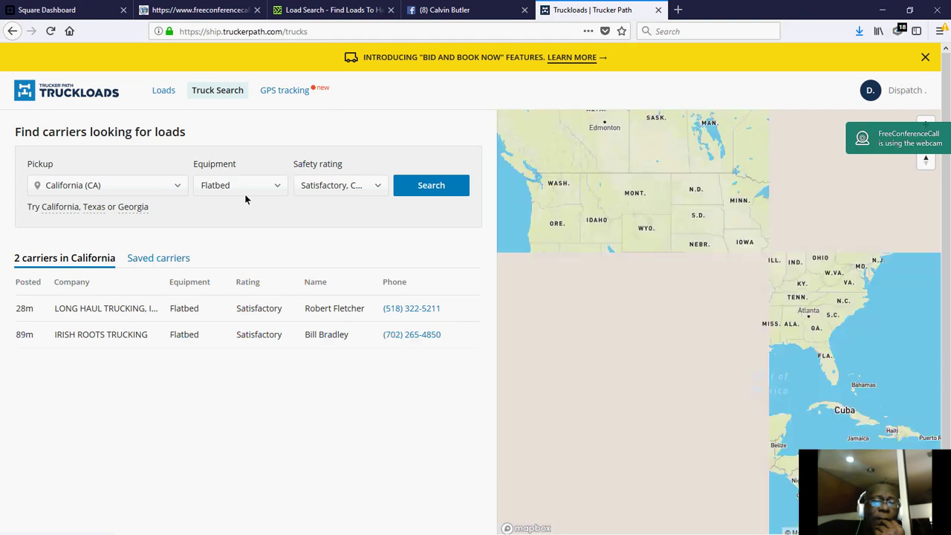
left_click(278, 190)
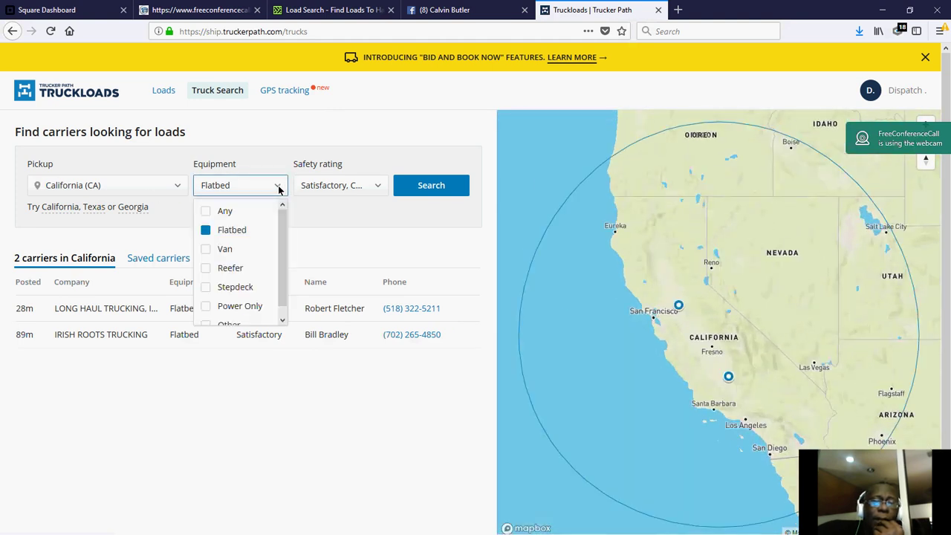
left_click(238, 272)
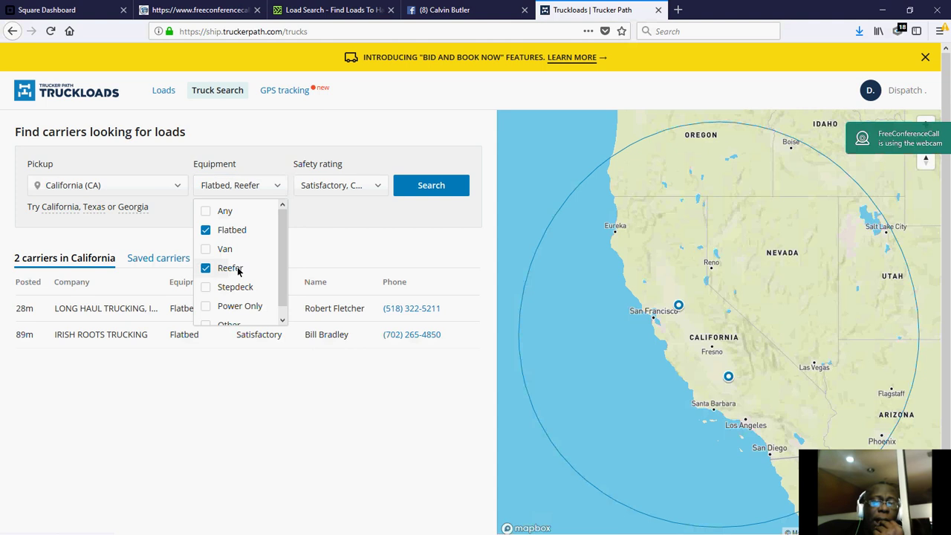
left_click(203, 232)
left_click(405, 191)
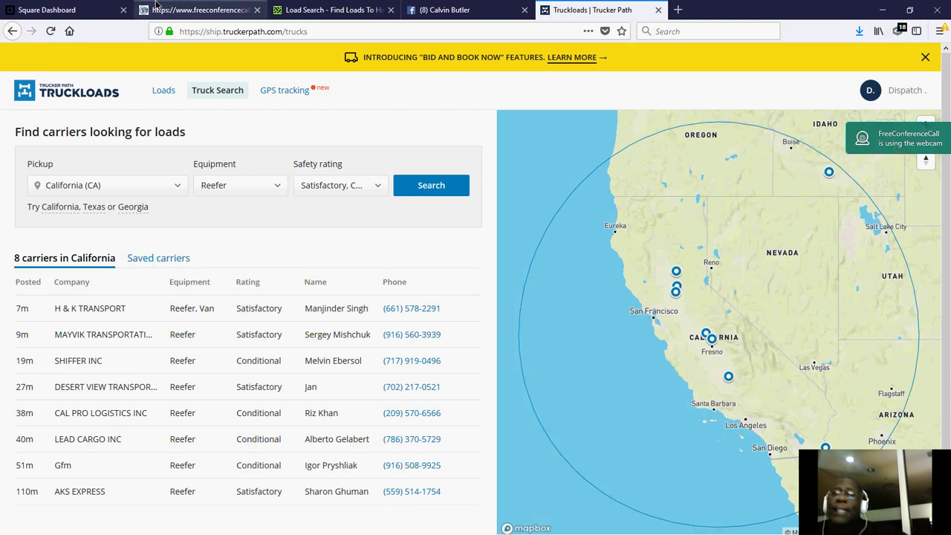
- Switch back to 123Loadboard and open its home dashboard
left_click(334, 13)
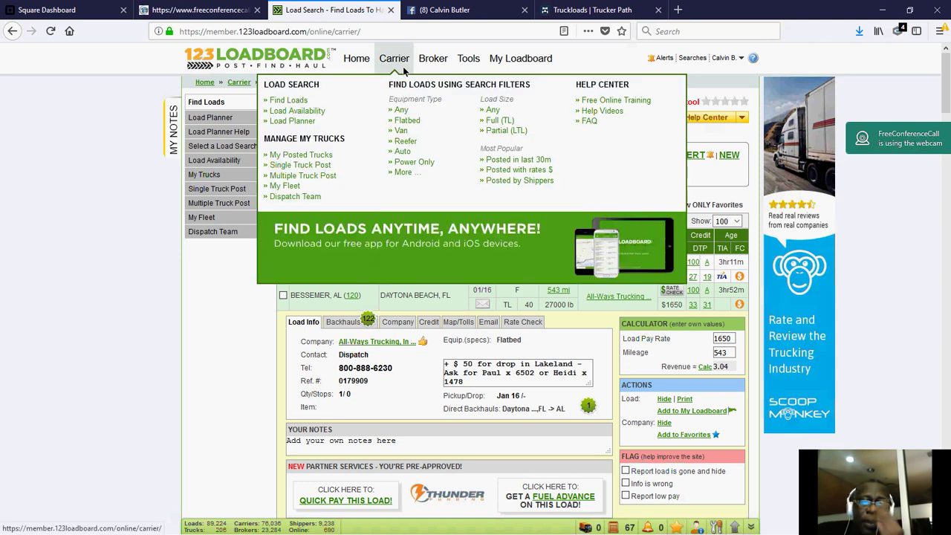
left_click(356, 58)
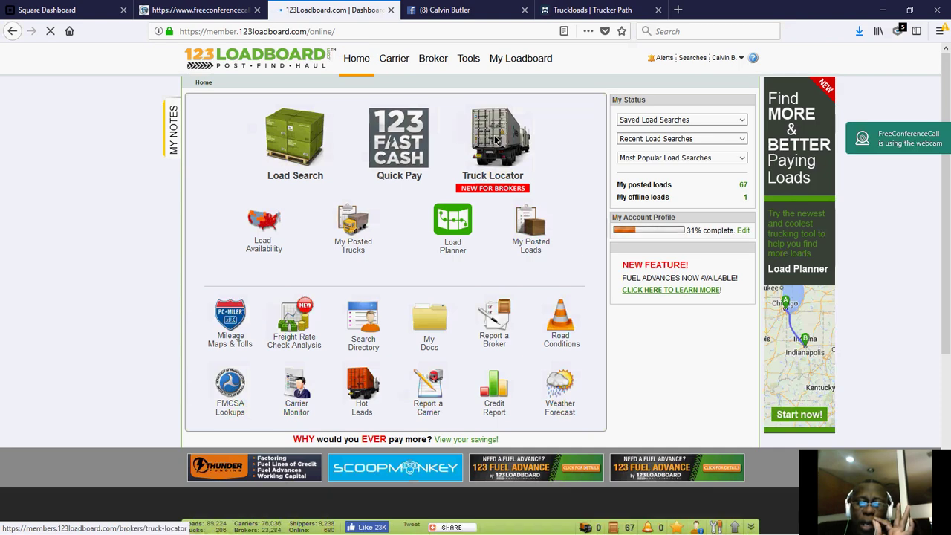
- Open the Truck Locator and view matching trucks for the Chapman–Montgomery, Chapman–Mason, Fulton–Charlotte and Gordo–Tipp City loads in turn
left_click(495, 139)
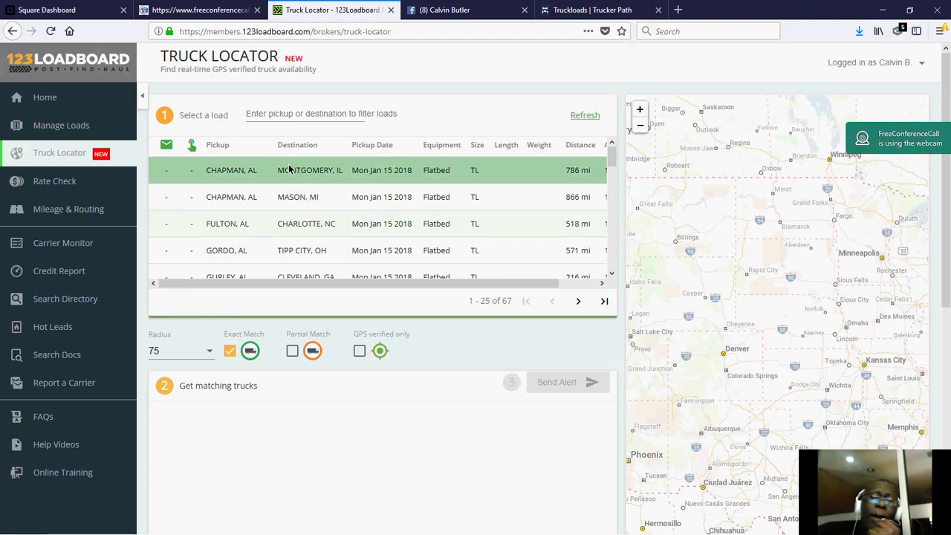
left_click(288, 171)
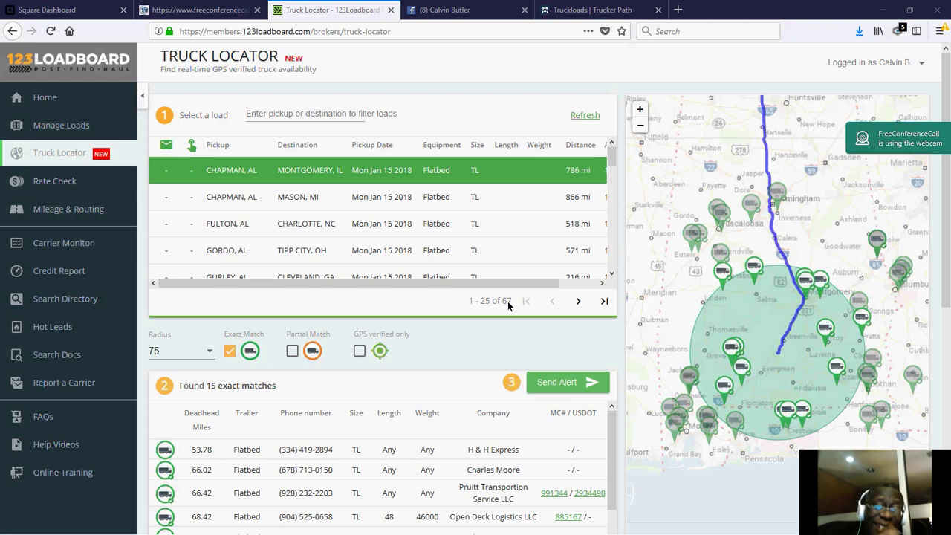
left_click(315, 197)
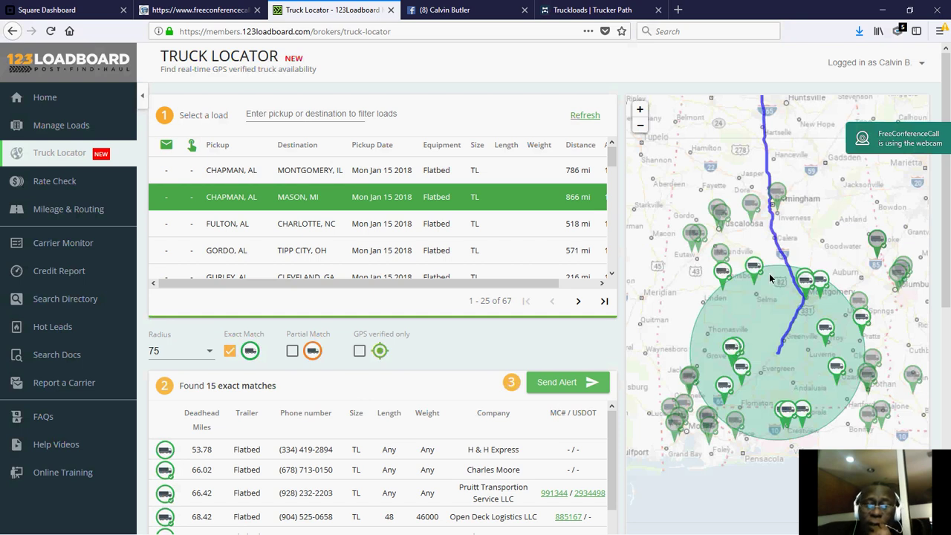
left_click(292, 224)
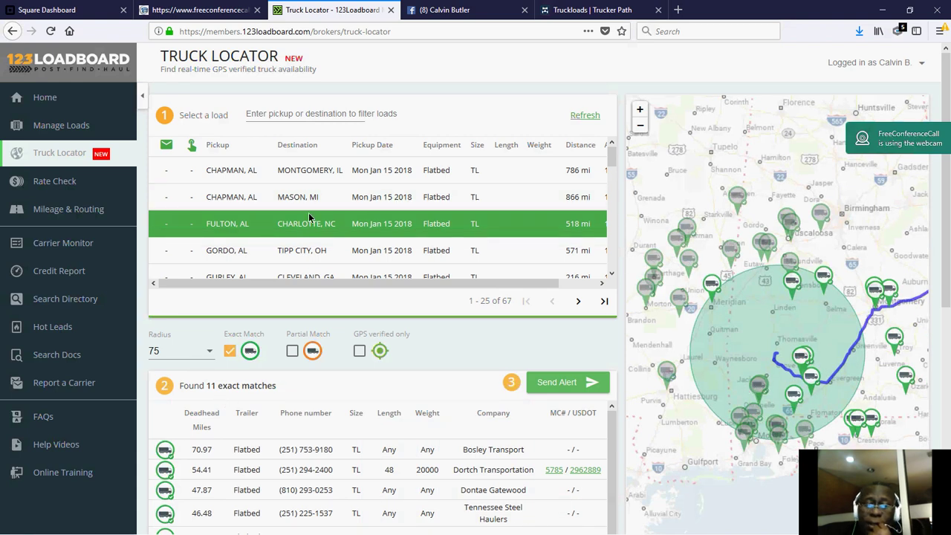
left_click(288, 250)
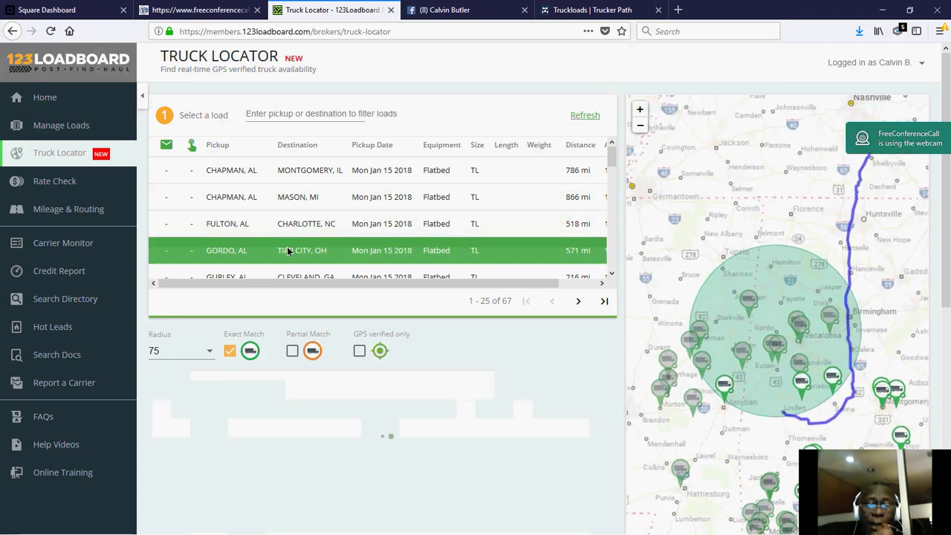
- Select the Gurley, AL to Cleveland, GA load and review its full list of matching flatbed trucks and their map locations
scroll(304, 253, "down", 10)
scroll(321, 254, "up", 8)
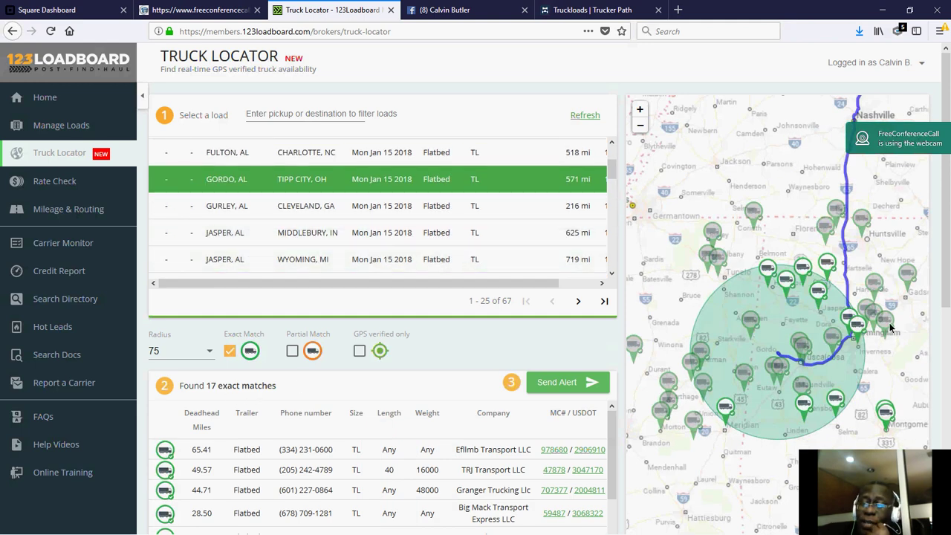
left_click(318, 209)
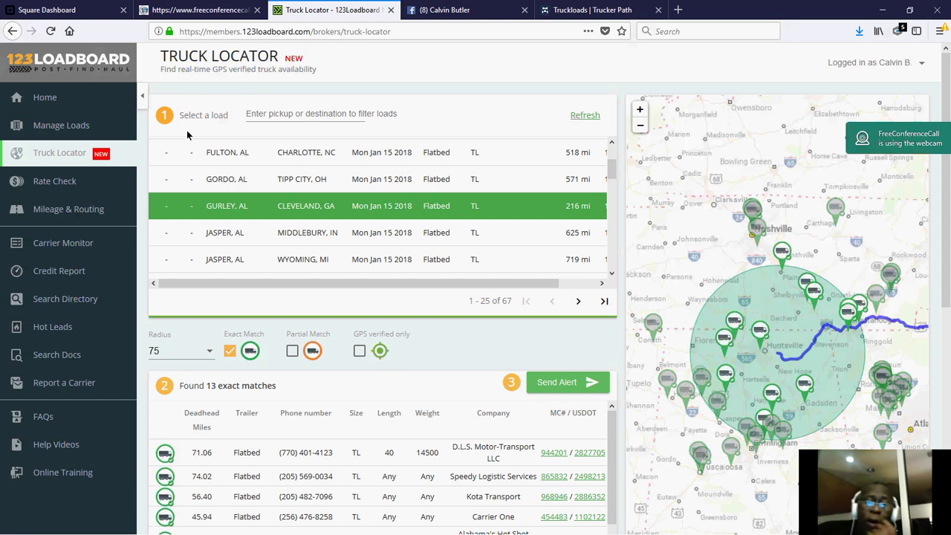
scroll(223, 263, "down", 1)
scroll(223, 263, "down", 5)
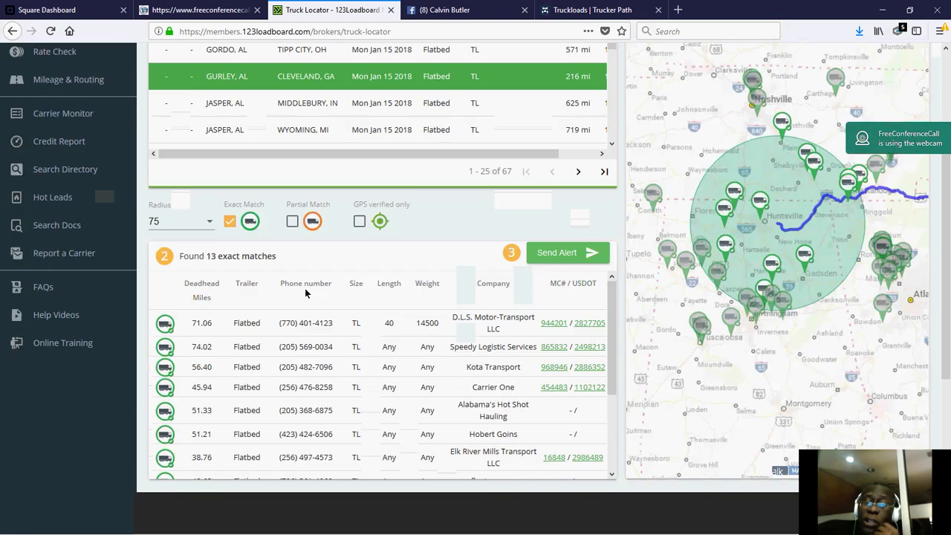
scroll(493, 272, "down", 3)
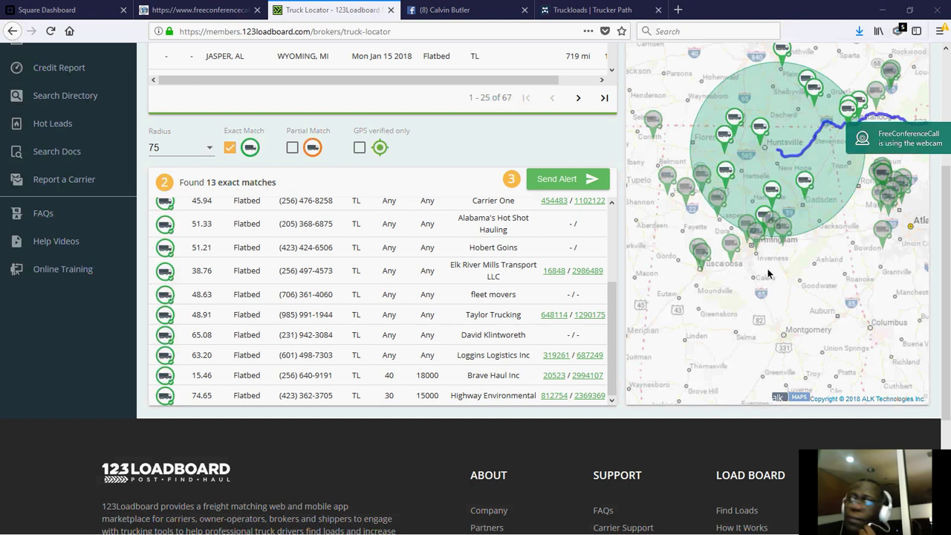
scroll(405, 165, "down", 2)
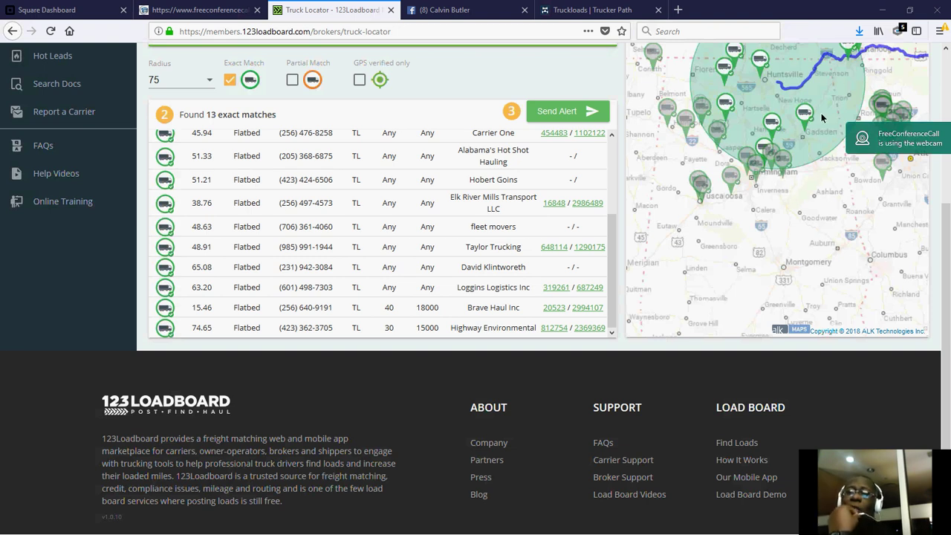
scroll(367, 258, "up", 4)
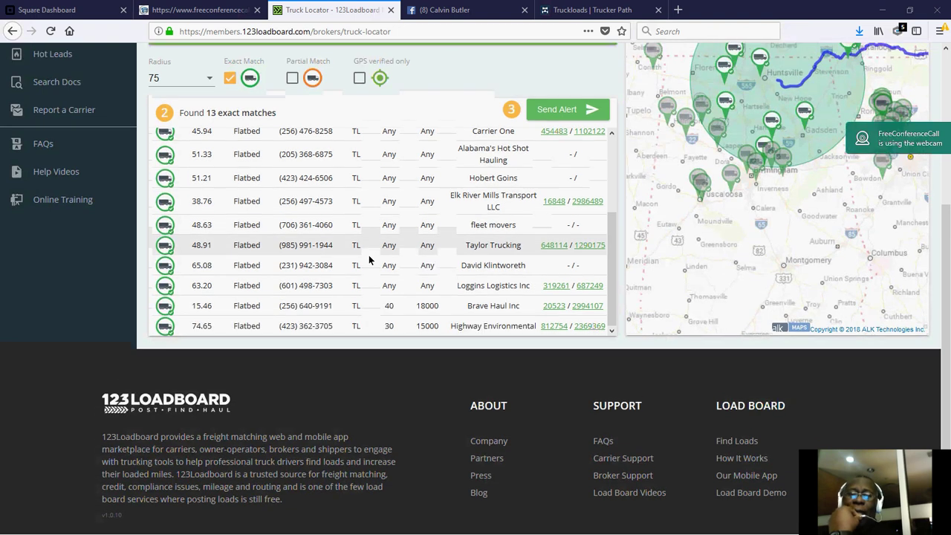
scroll(480, 457, "up", 3)
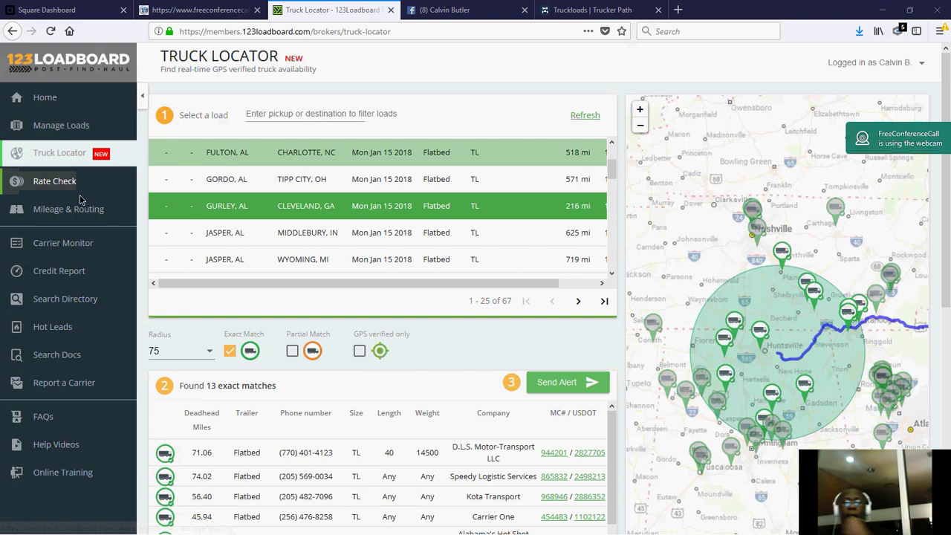
- Reopen the Truck Locator from the home dashboard, select the Fulton, AL to Charlotte, NC load, and view a nearby truck's details on the map
left_click(44, 101)
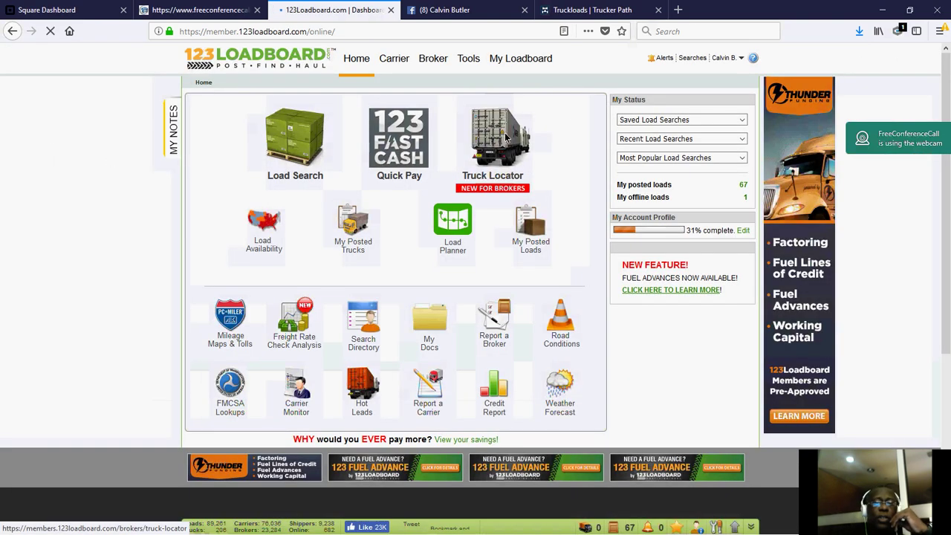
left_click(499, 140)
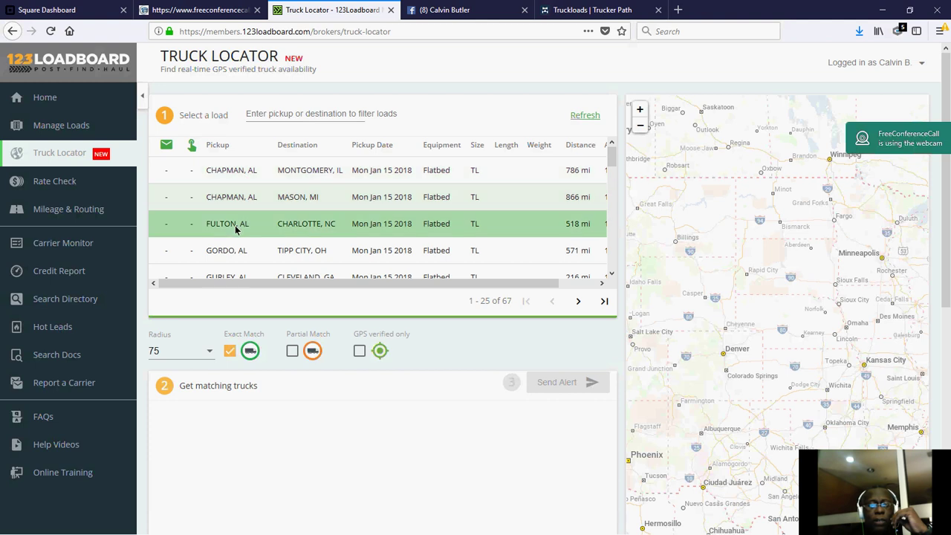
left_click(235, 225)
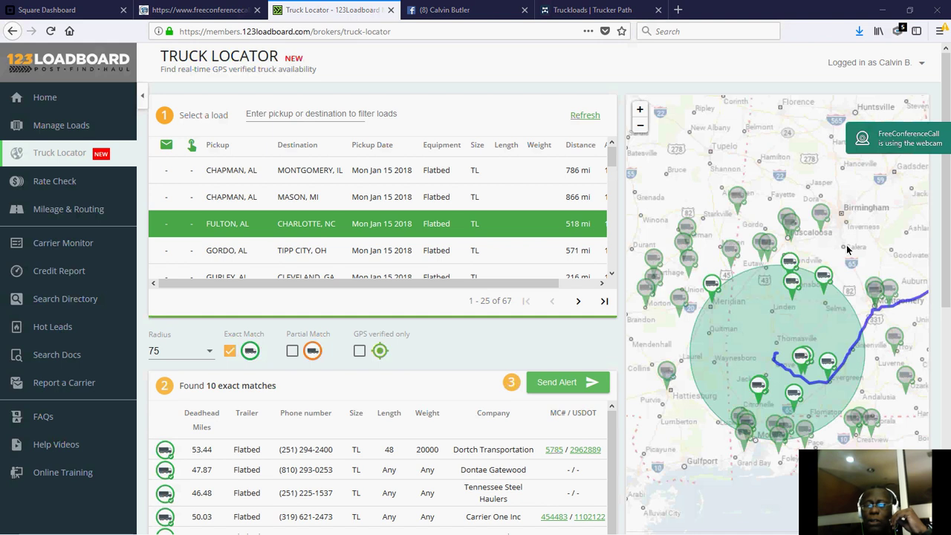
left_click(802, 358)
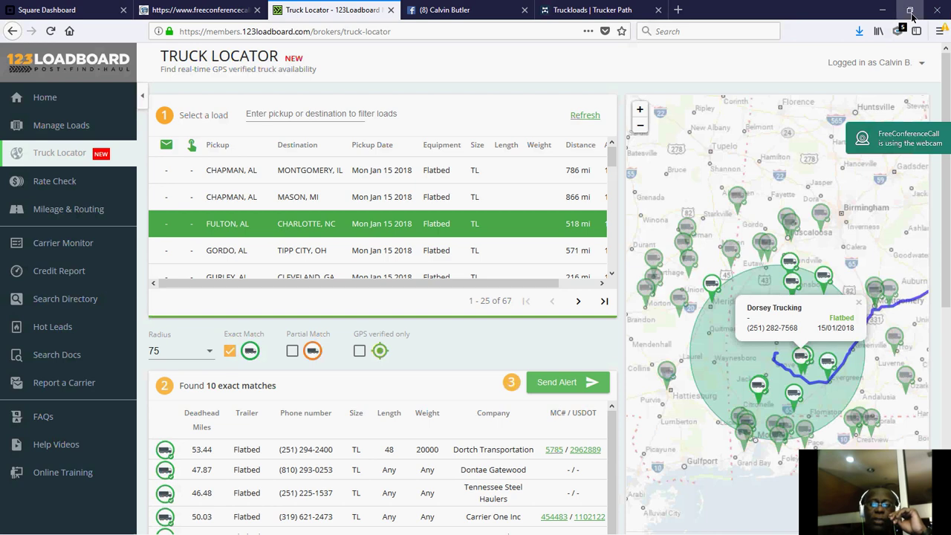
- Switch to the loads list in Excel and copy the origin FULTON, AL of load 4
key("super+d")
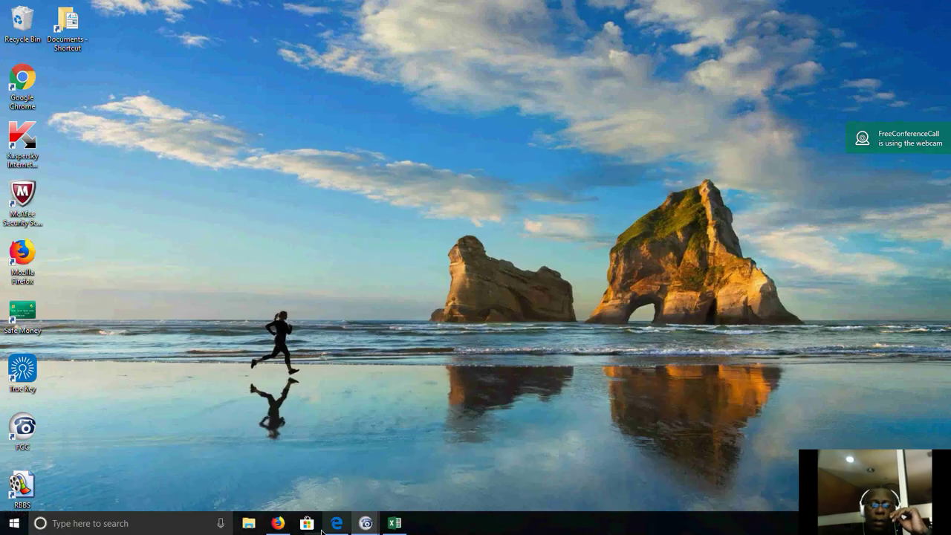
left_click(395, 524)
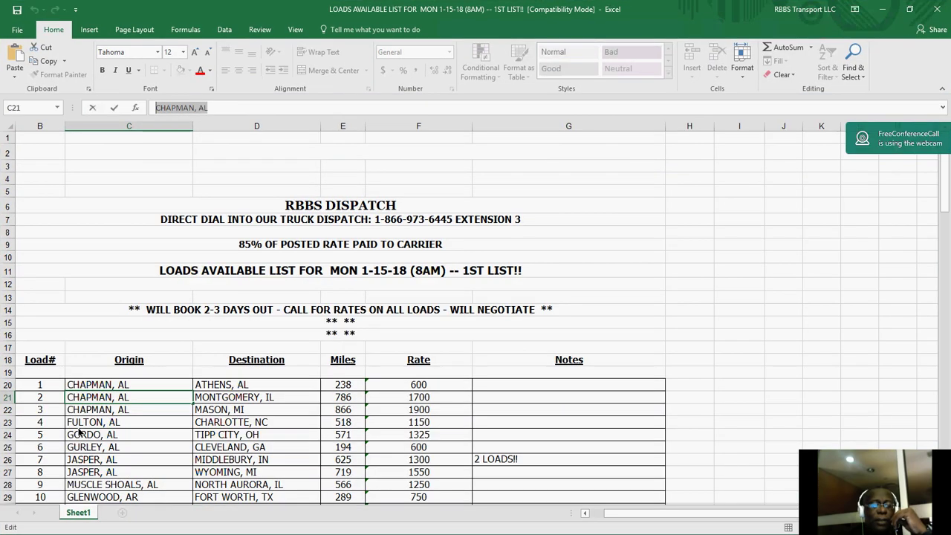
left_click(90, 422)
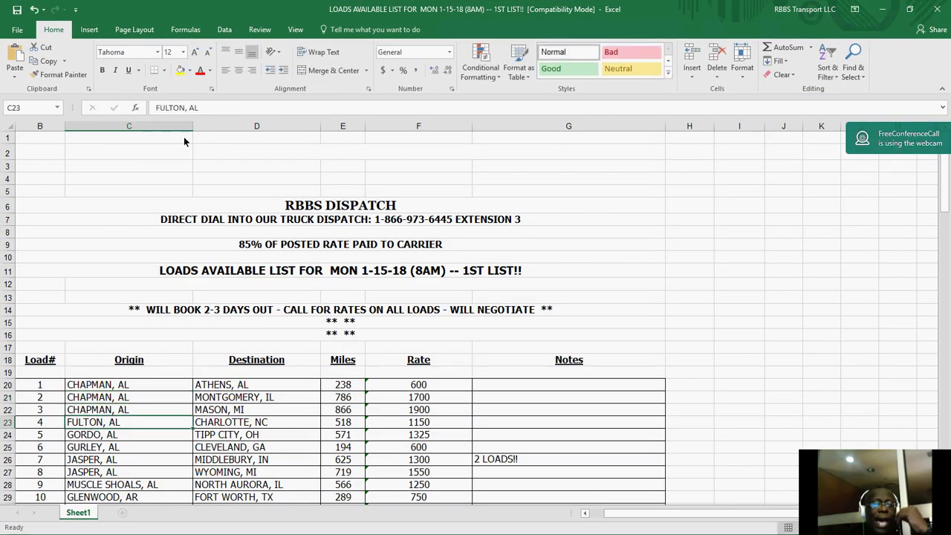
left_click_drag(199, 108, 157, 107)
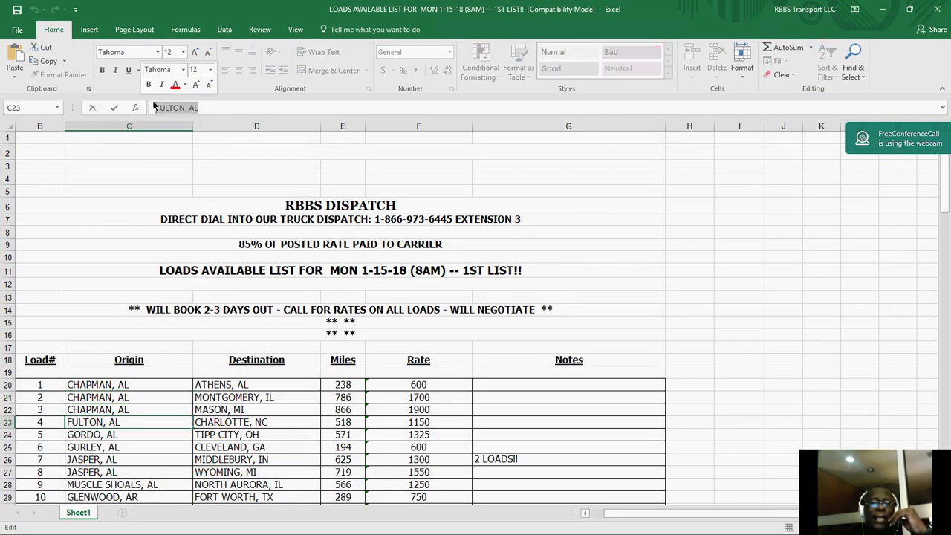
right_click(160, 108)
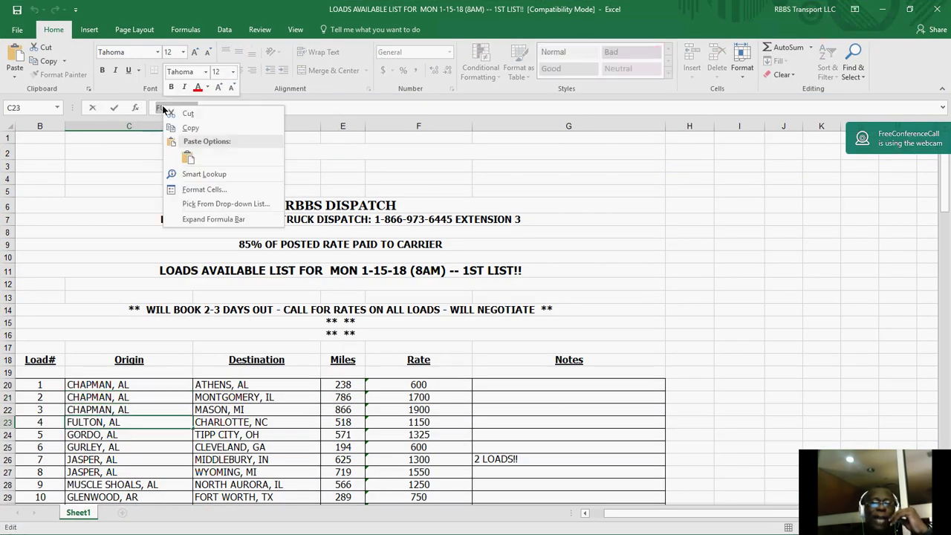
left_click(191, 130)
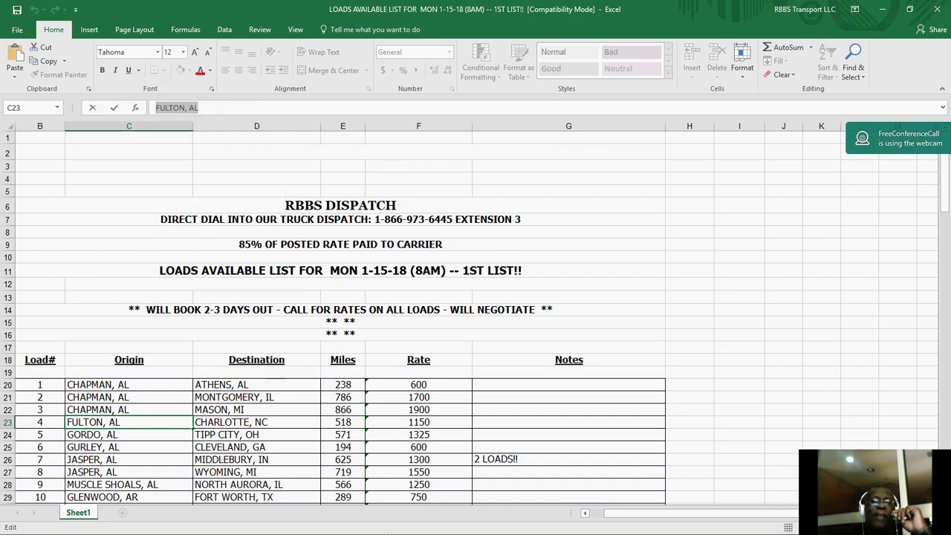
- Return to 123Loadboard in Firefox, open Load Search from the home dashboard, and paste the copied Fulton, AL as the origin
left_click(878, 11)
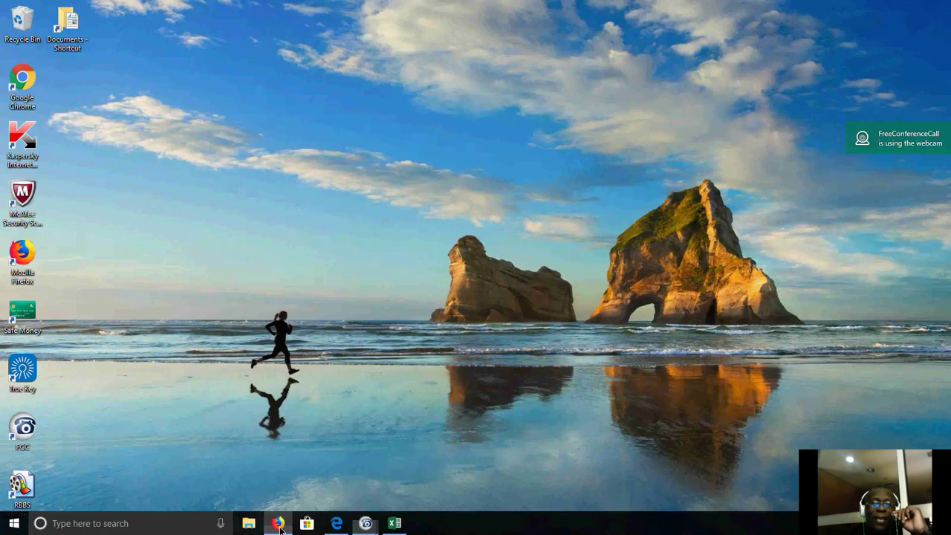
left_click(279, 525)
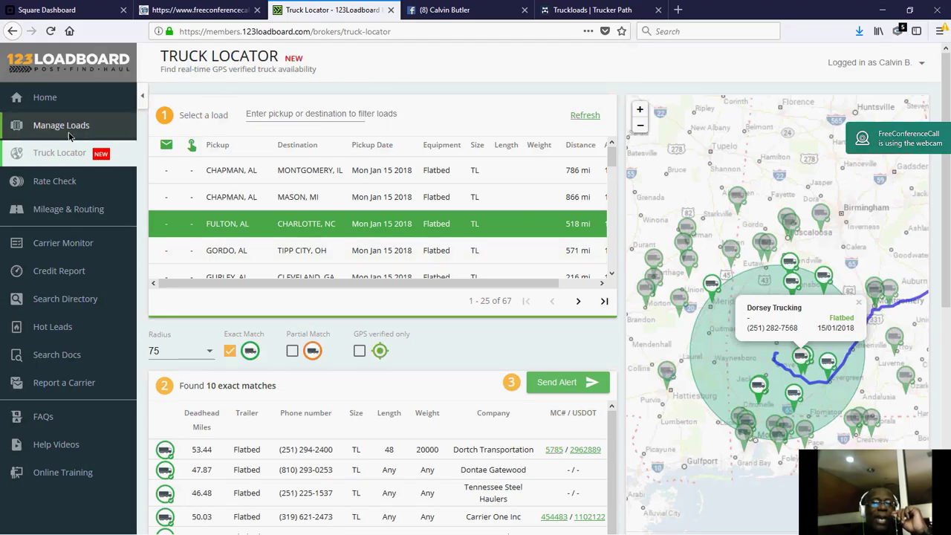
left_click(58, 99)
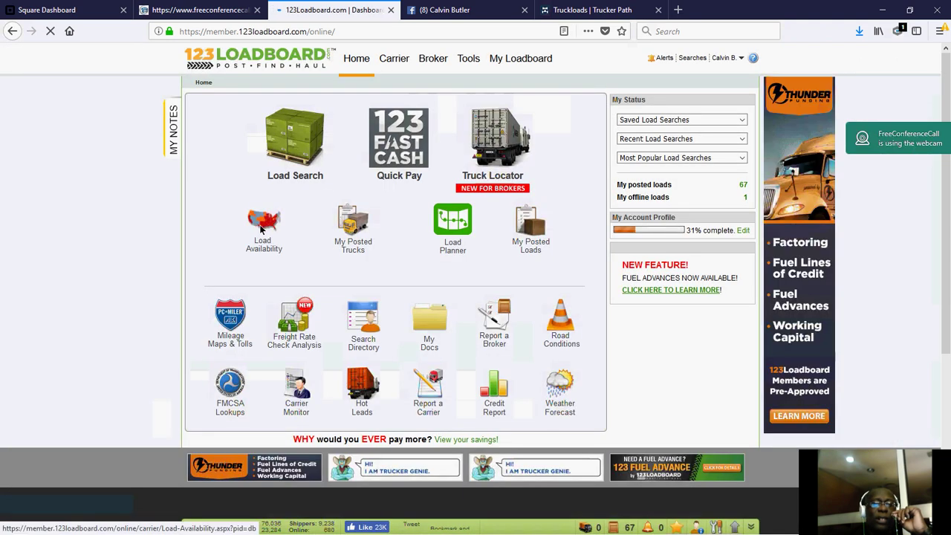
left_click(283, 136)
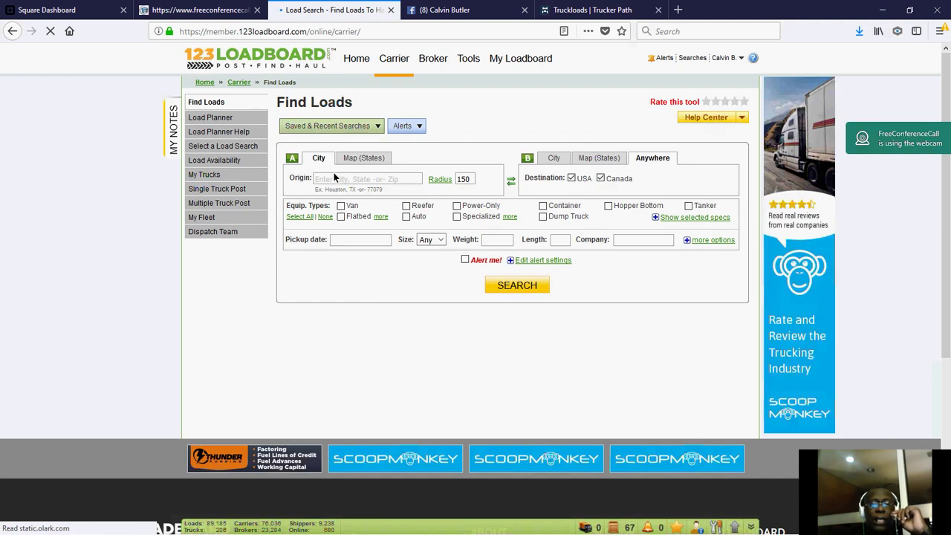
right_click(332, 177)
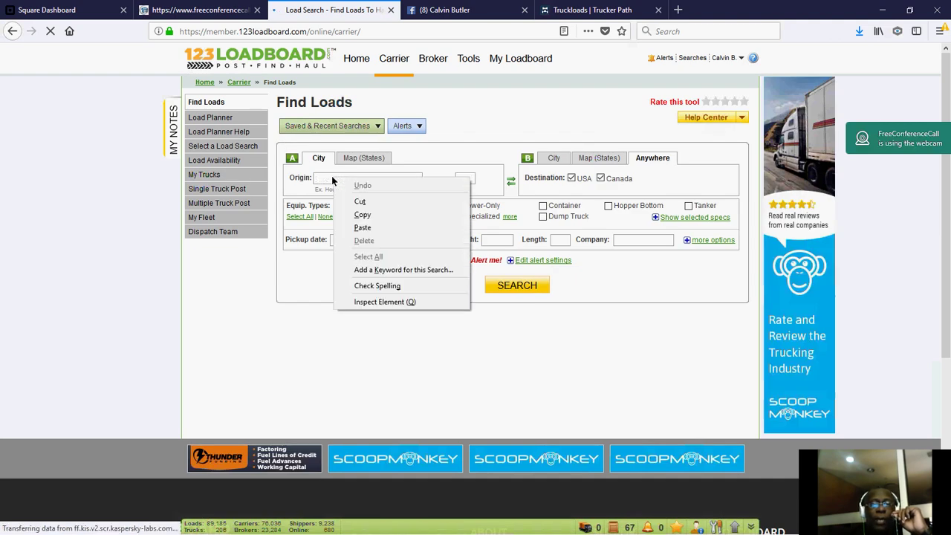
left_click(362, 227)
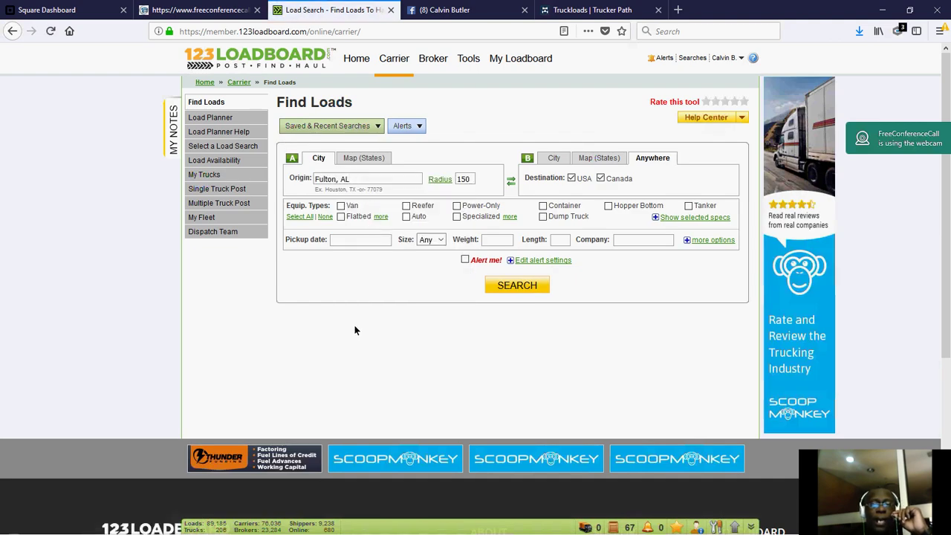
- Set the destination states to FL, GA, SC, TN, AR, OK, TX, NM, AZ, CA, NV, UT, CO, KS, MO, MS, LA, AL, NC and KY
left_click(588, 158)
left_click(684, 323)
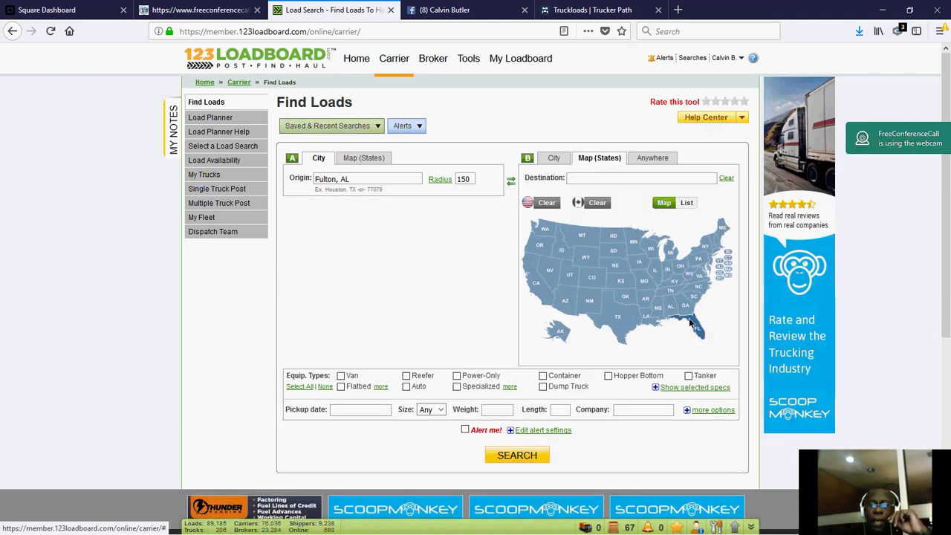
left_click(685, 304)
left_click(692, 299)
left_click(673, 296)
left_click(645, 296)
left_click(629, 293)
left_click(610, 299)
left_click(585, 292)
left_click(566, 297)
left_click(536, 295)
left_click(551, 271)
left_click(570, 274)
left_click(592, 280)
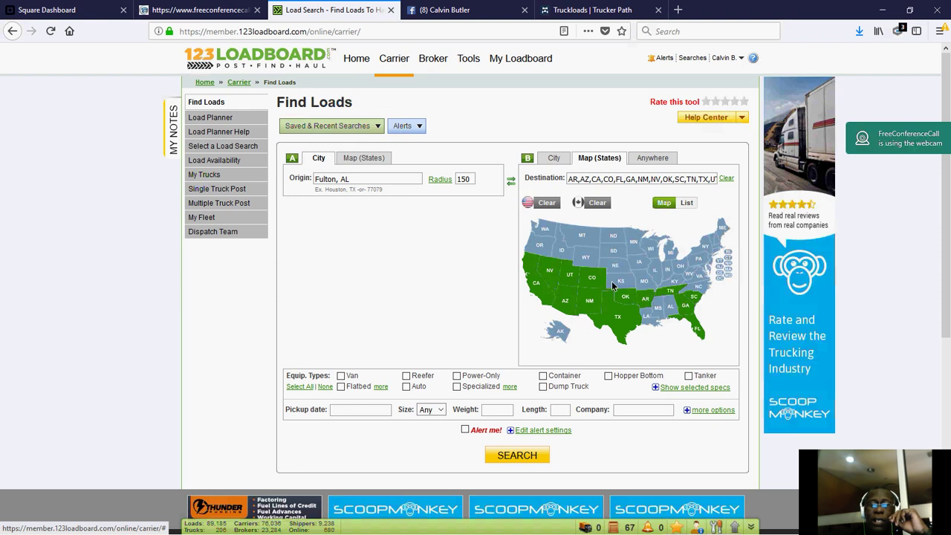
left_click(626, 280)
left_click(647, 281)
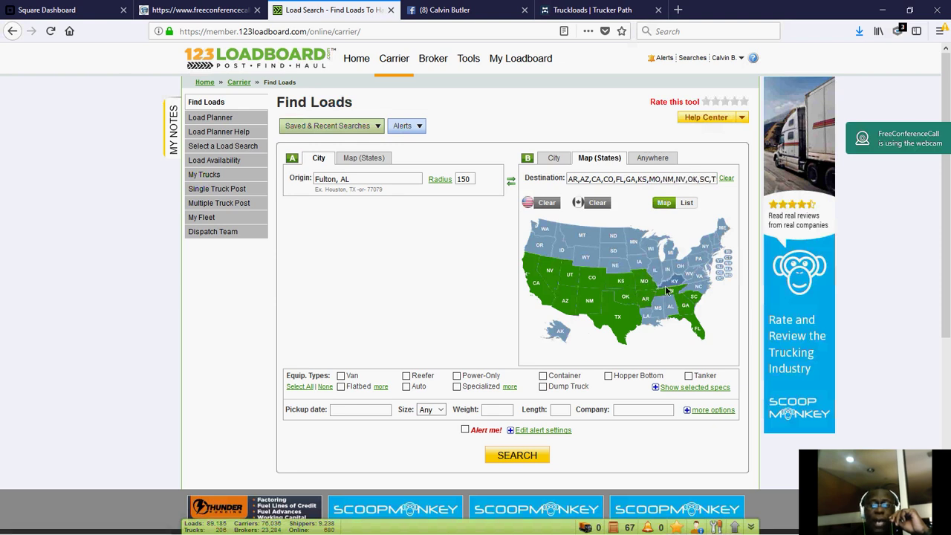
left_click(658, 308)
left_click(647, 315)
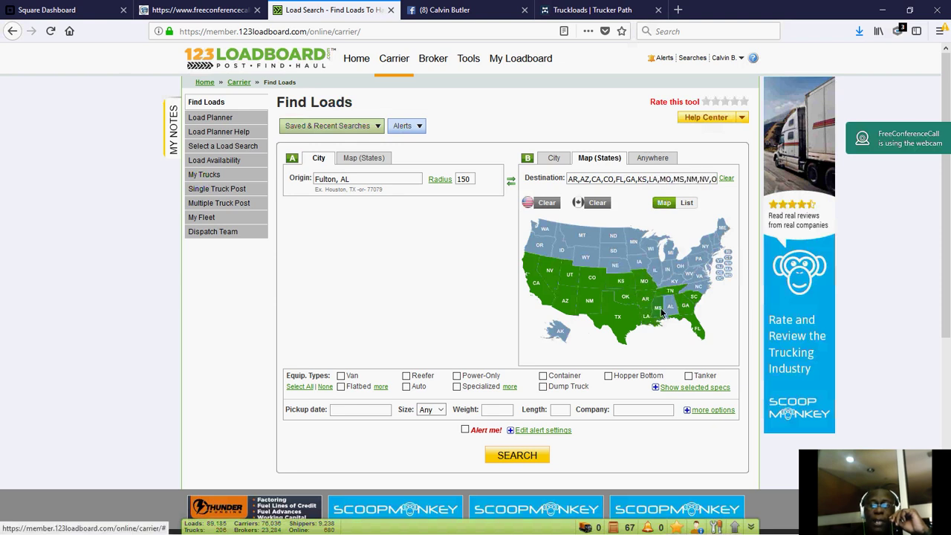
left_click(673, 308)
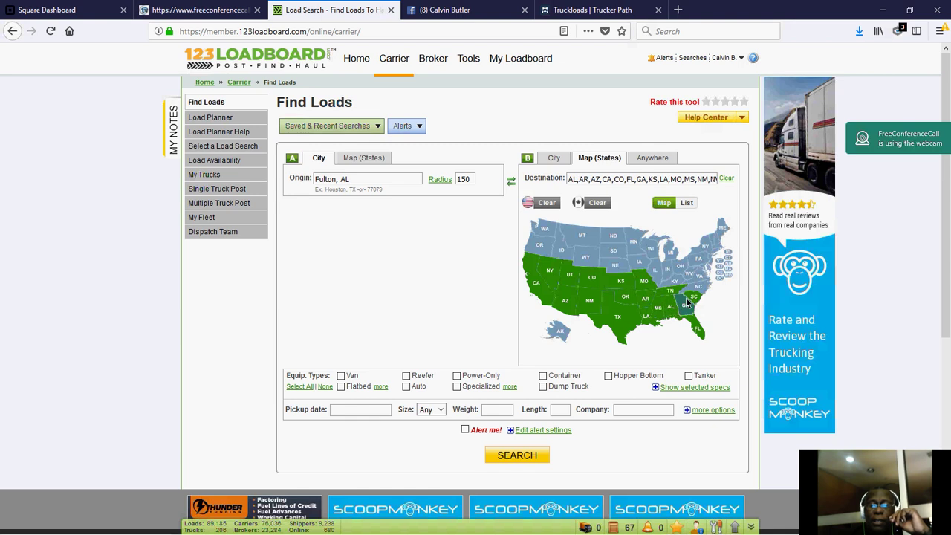
left_click(689, 291)
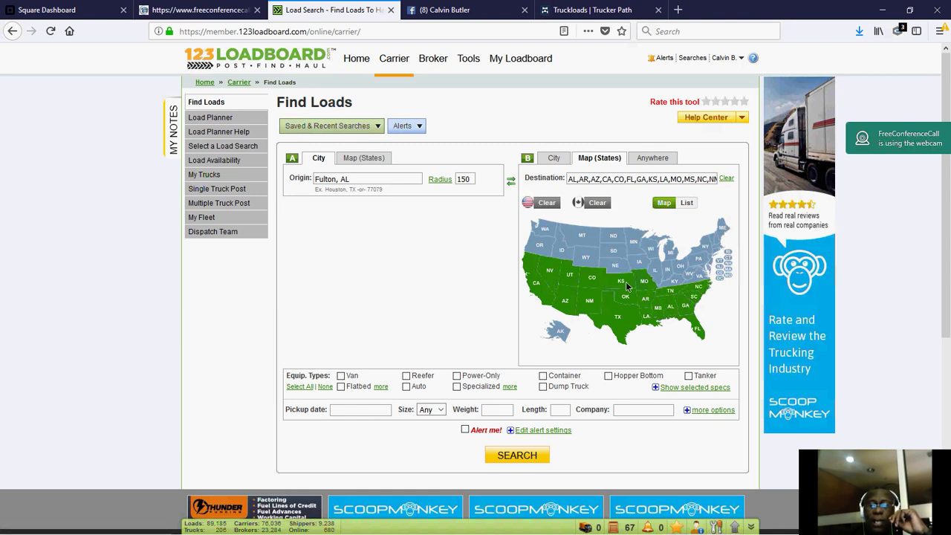
left_click(676, 280)
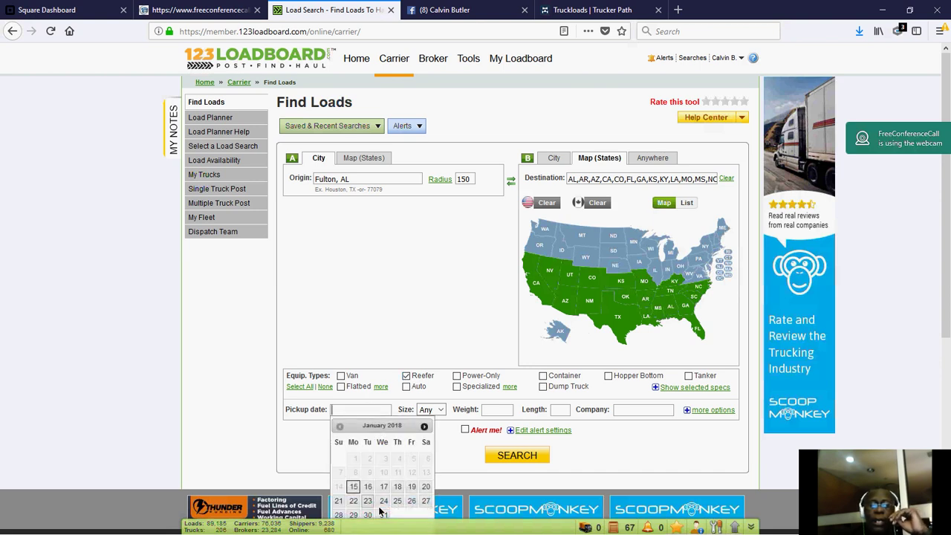
- Set the pickup date to 01/16/2018, show the additional search options, and run the reefer load search from Fulton, AL
left_click(366, 487)
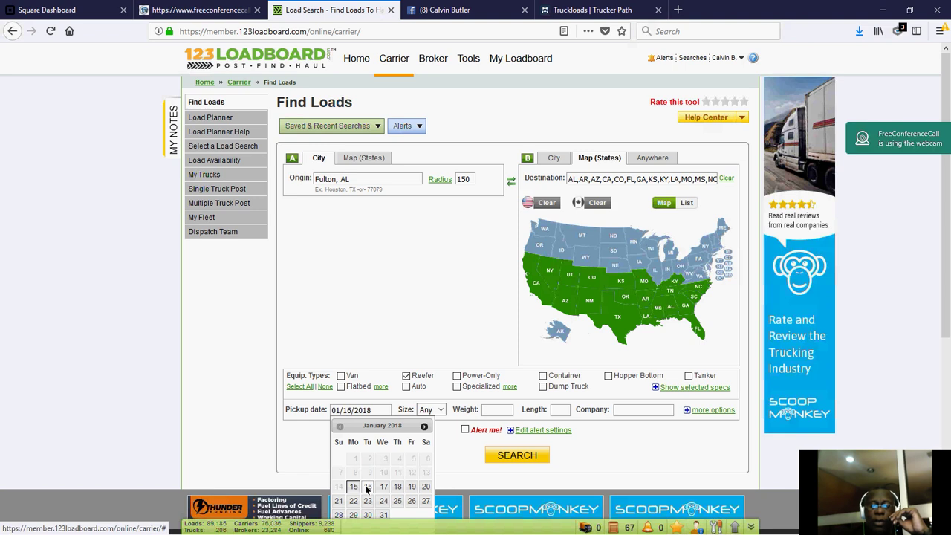
left_click(449, 456)
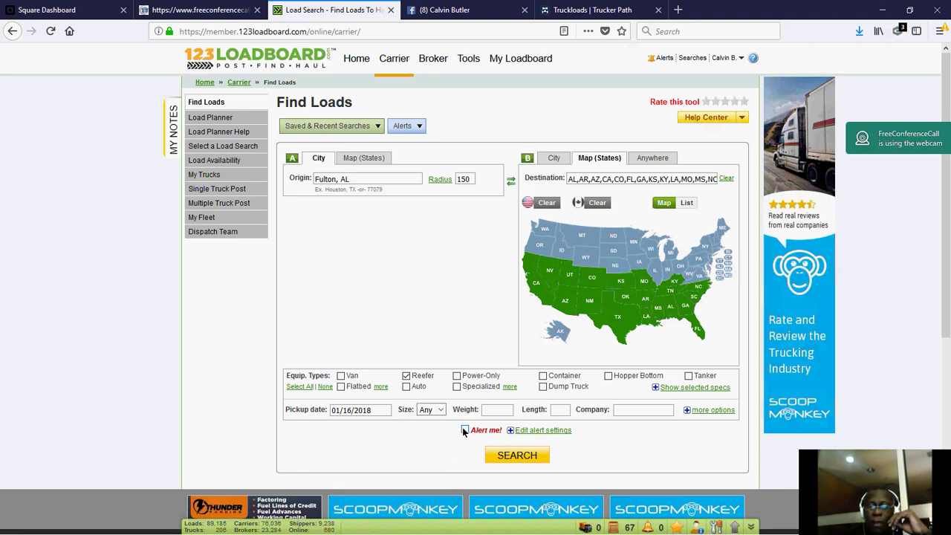
left_click(712, 411)
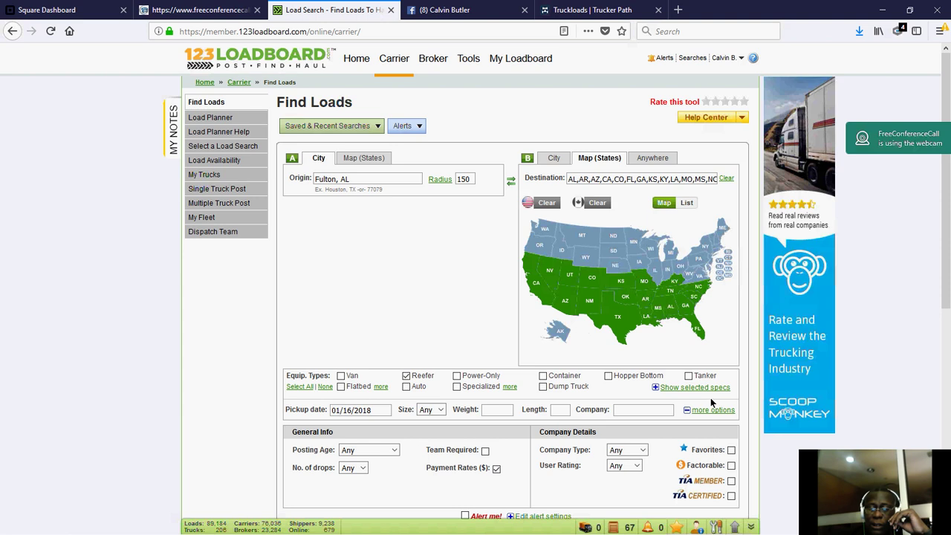
scroll(698, 403, "down", 5)
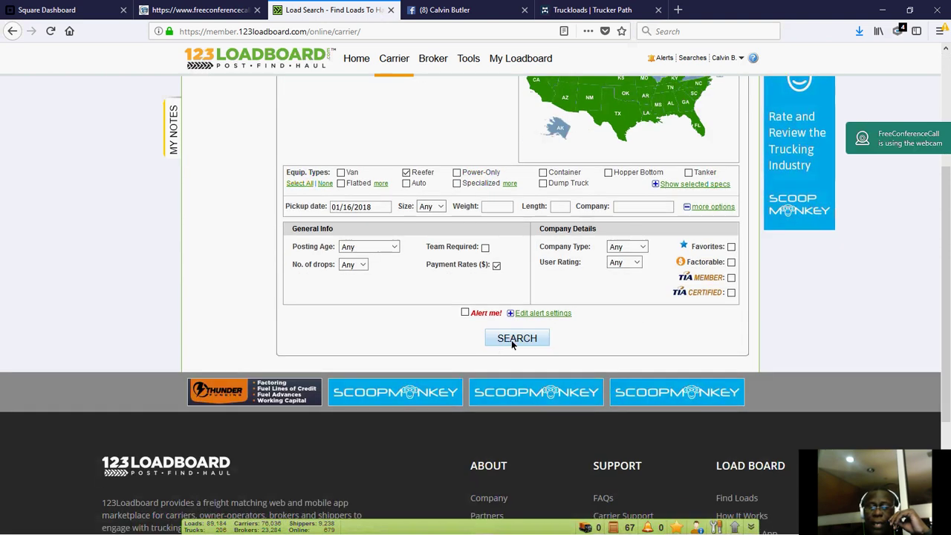
left_click(512, 339)
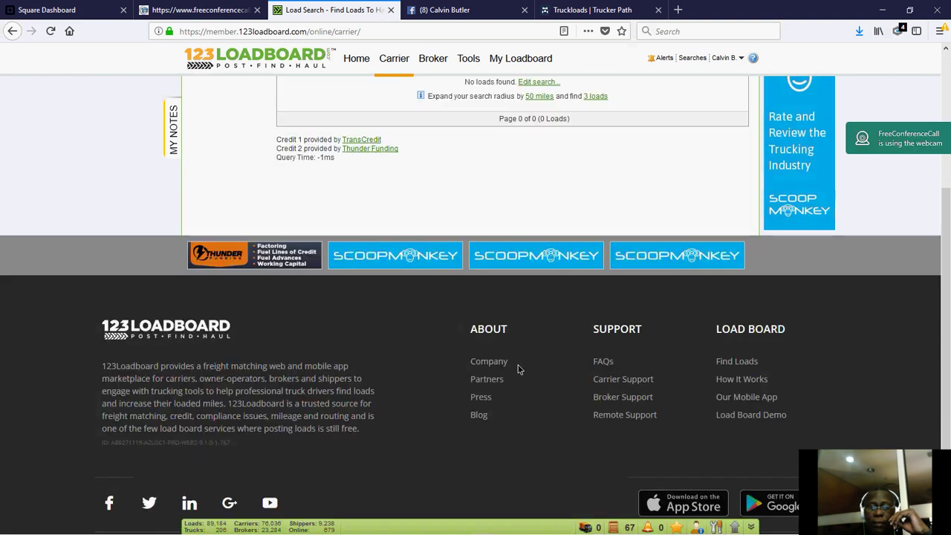
scroll(518, 369, "up", 4)
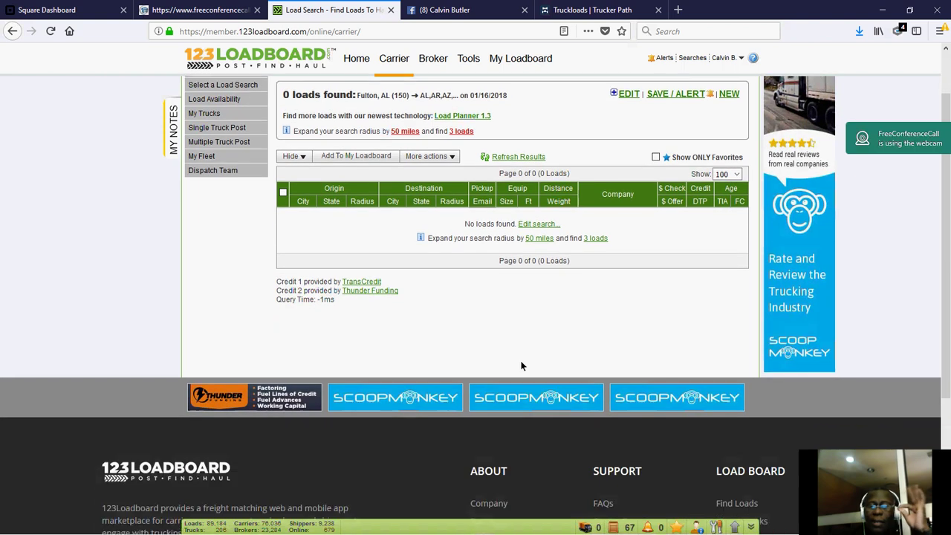
scroll(521, 364, "down", 1)
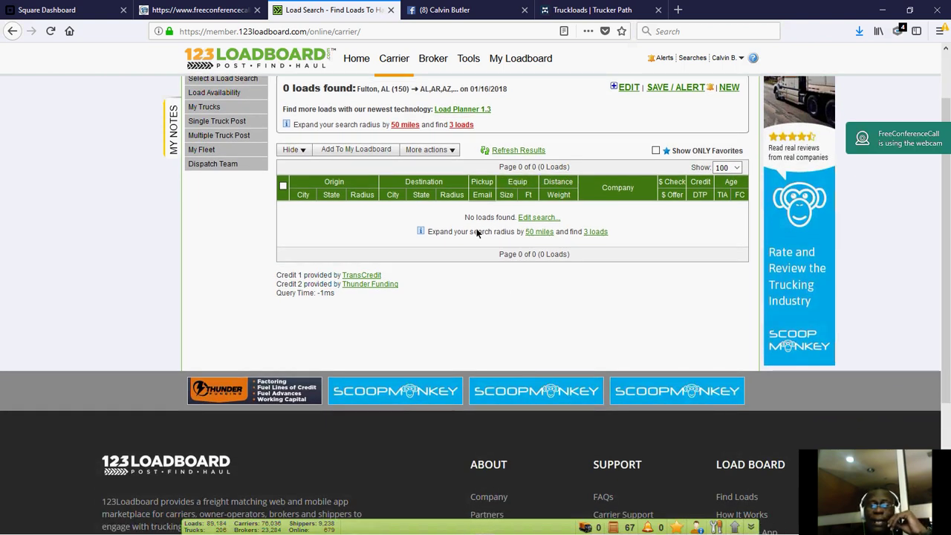
scroll(476, 228, "up", 2)
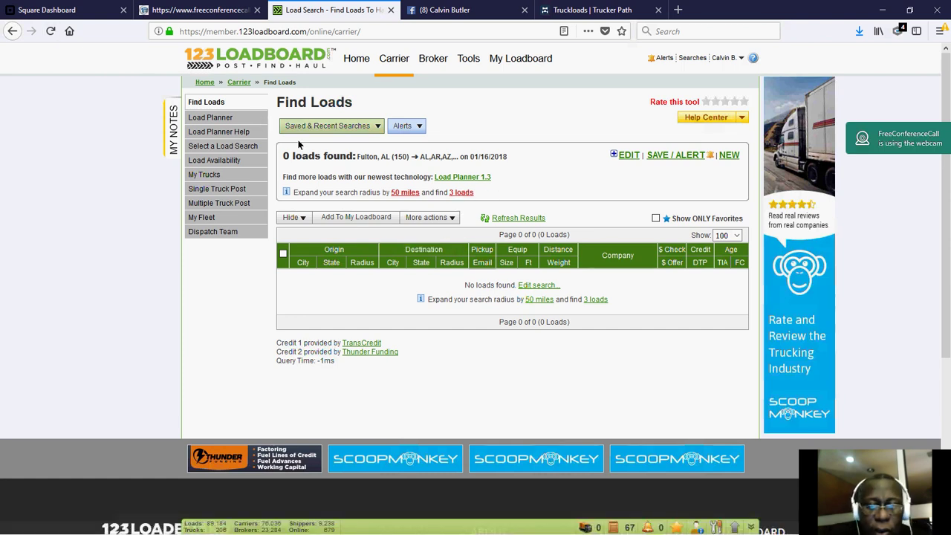
- Expand the search radius by 50 miles and view the details of the Roseland, LA loads to California and Belle Glade, FL
left_click(407, 193)
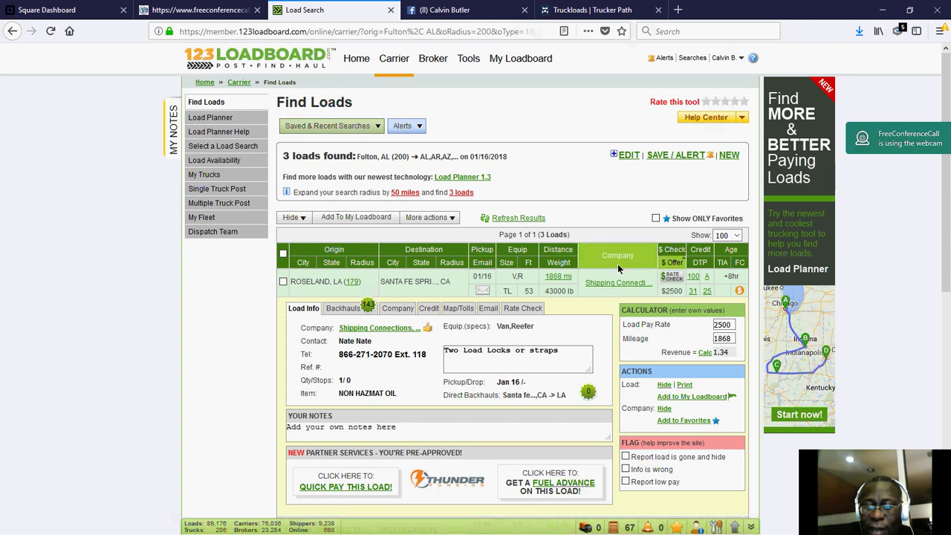
left_click(617, 263)
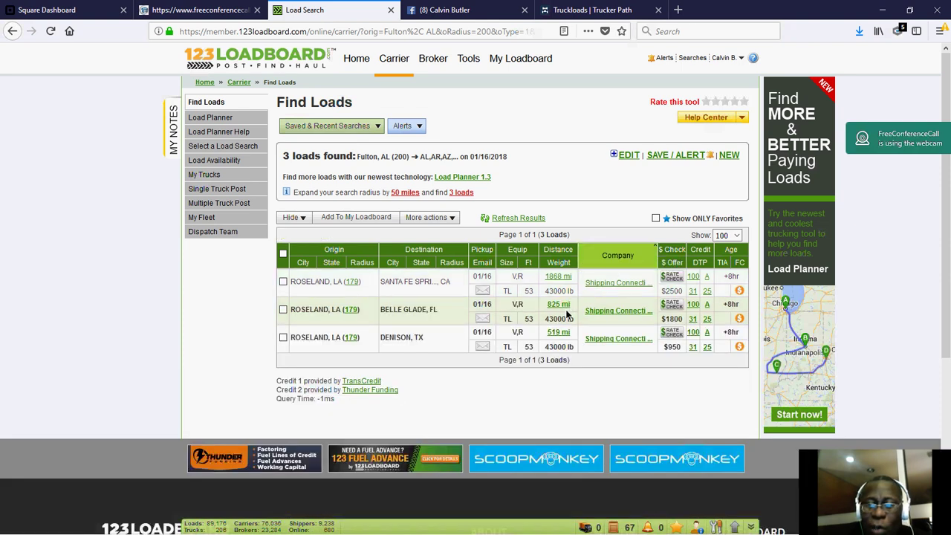
left_click(606, 315)
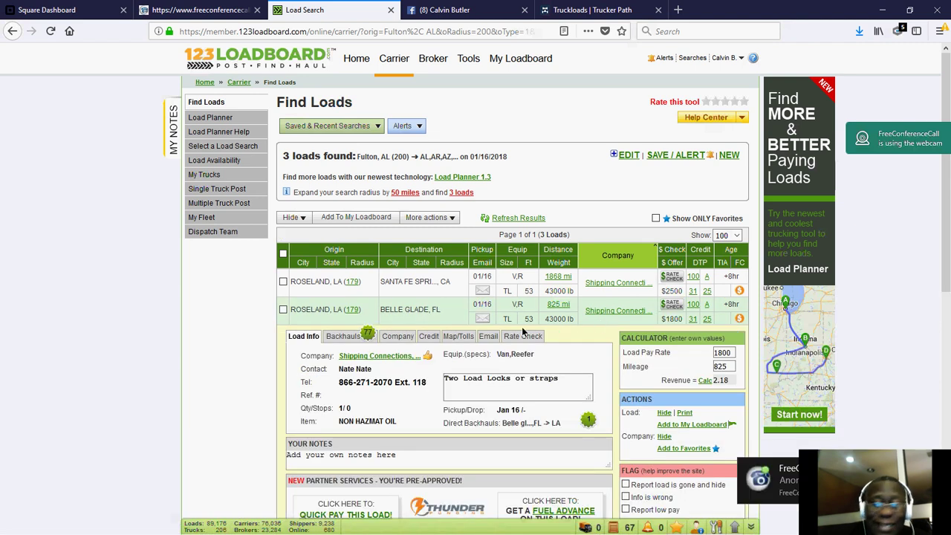
left_click(623, 315)
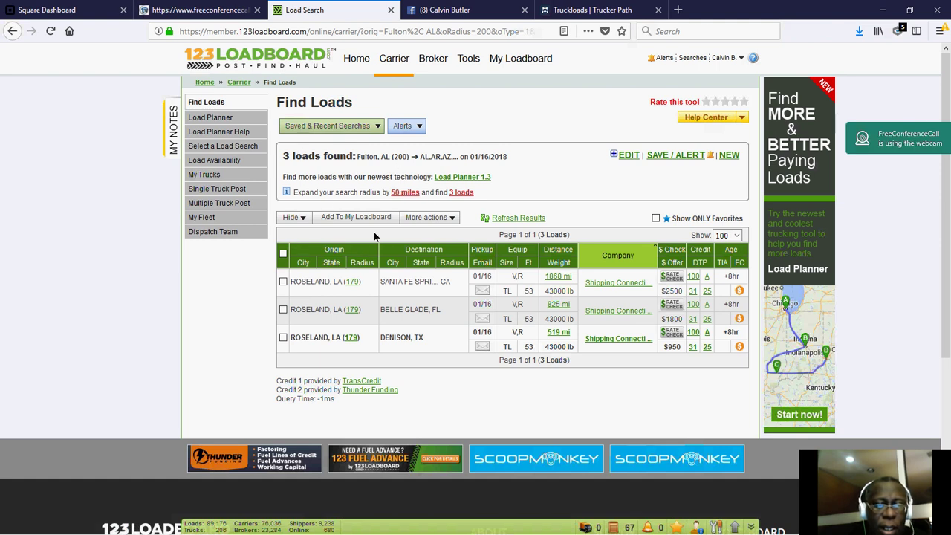
- Edit the load search to use Flatbed instead of Reefer equipment and run it again
left_click(624, 155)
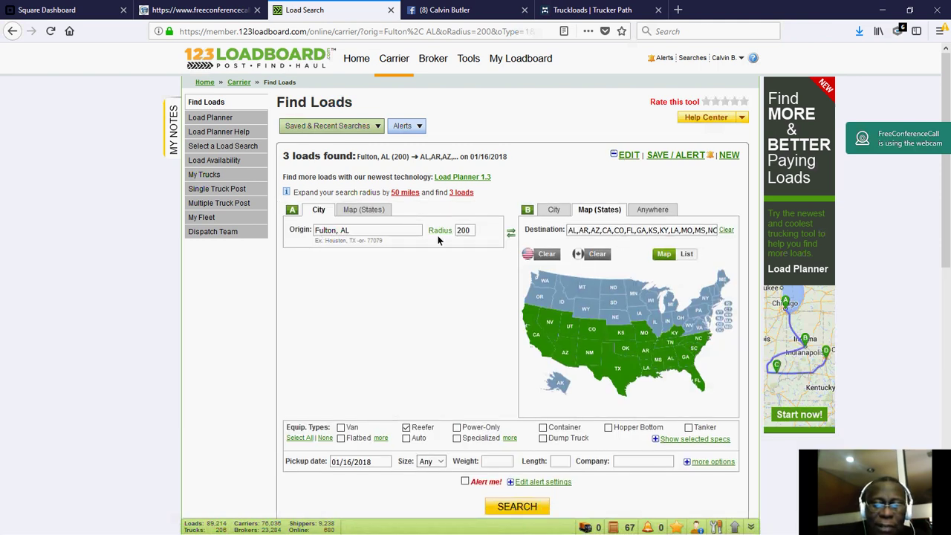
scroll(412, 264, "down", 5)
left_click(341, 234)
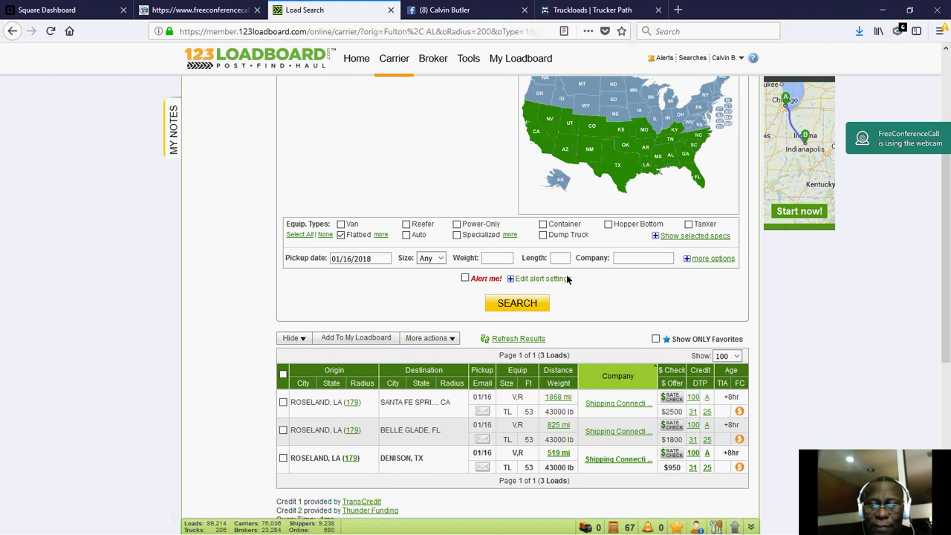
left_click(517, 304)
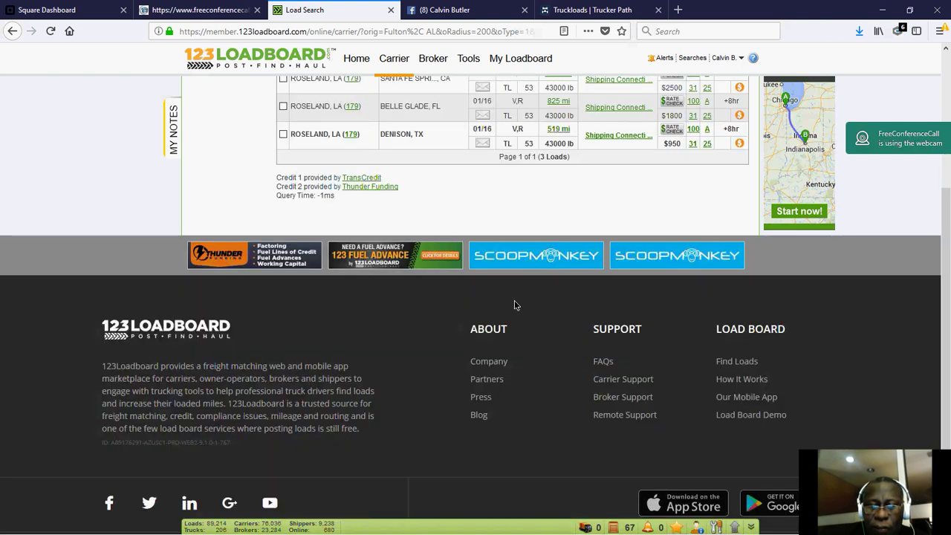
scroll(489, 362, "up", 3)
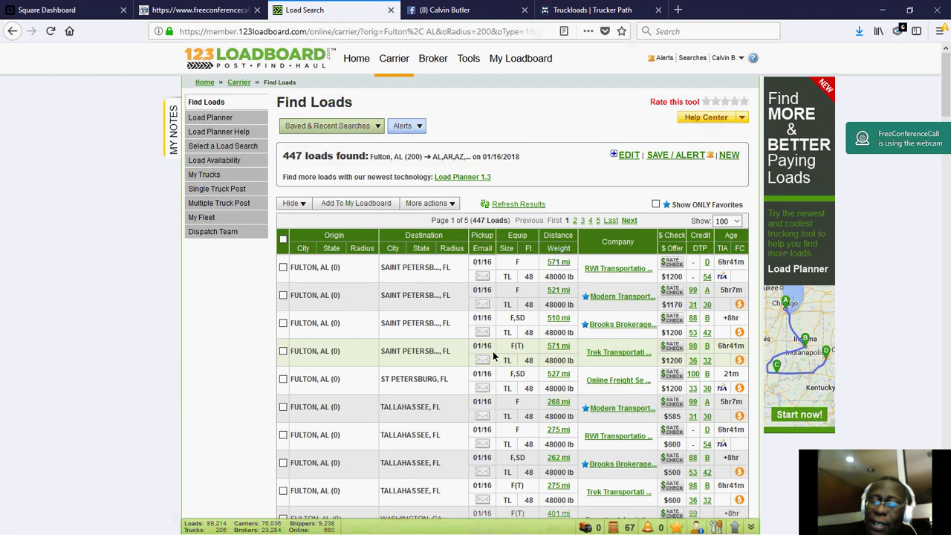
- Sort the flatbed loads by highest offer and view the details of the Purvis–Phoenix and Pine Apple–Roper loads
left_click(677, 248)
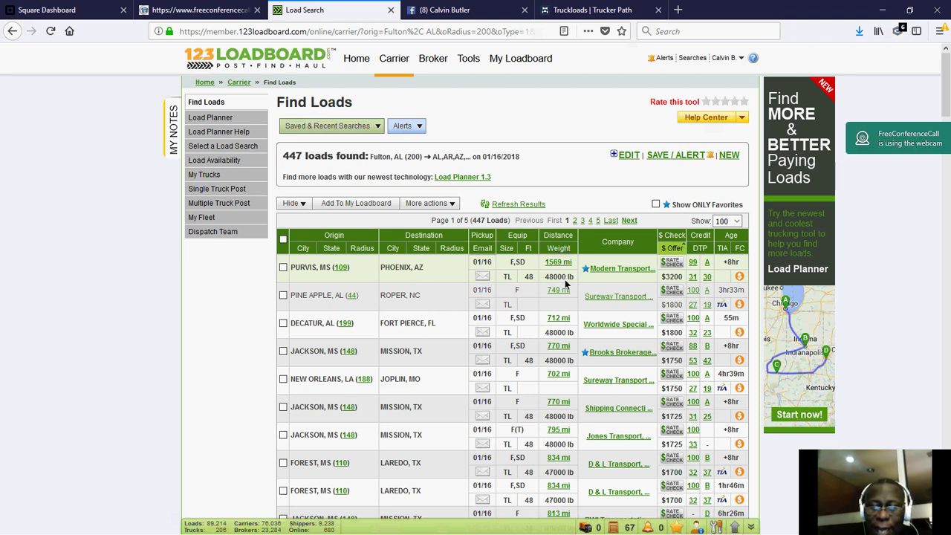
left_click(628, 271)
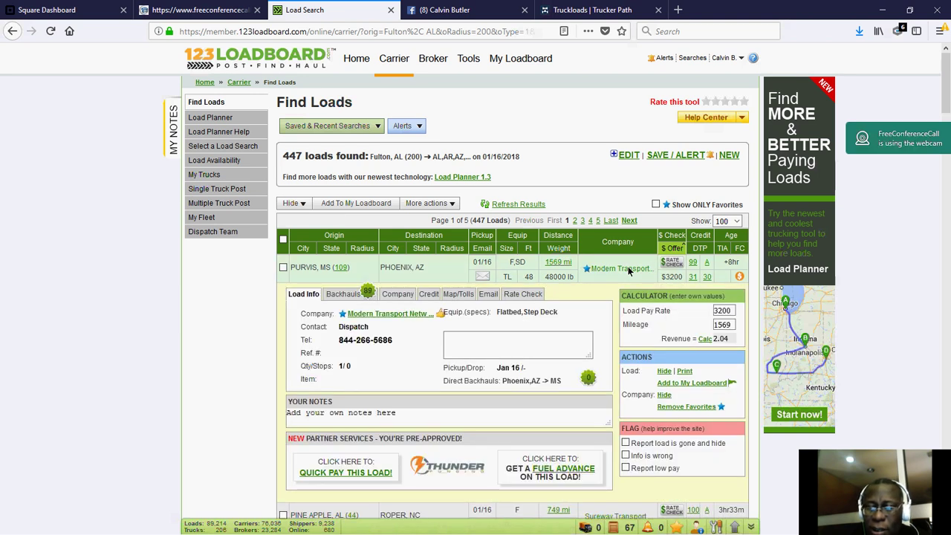
left_click(626, 272)
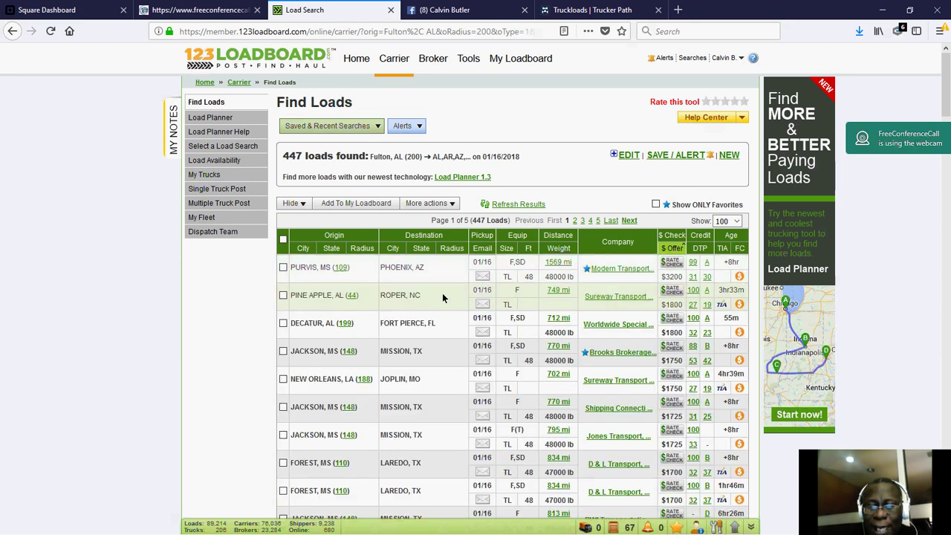
left_click(611, 295)
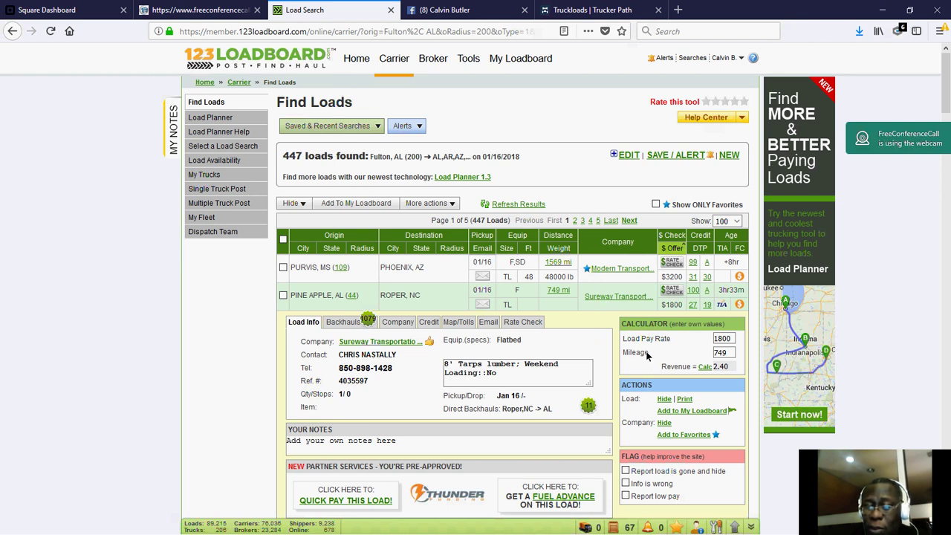
left_click(610, 294)
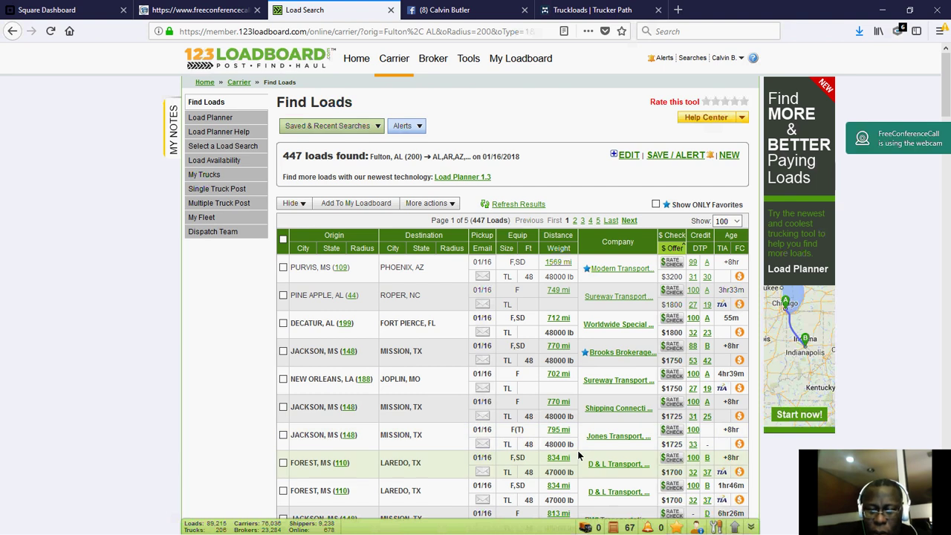
- View the rate per mile and details of the Bessemer, AL to Daytona Beach, FL load
scroll(577, 450, "down", 1)
scroll(578, 450, "down", 2)
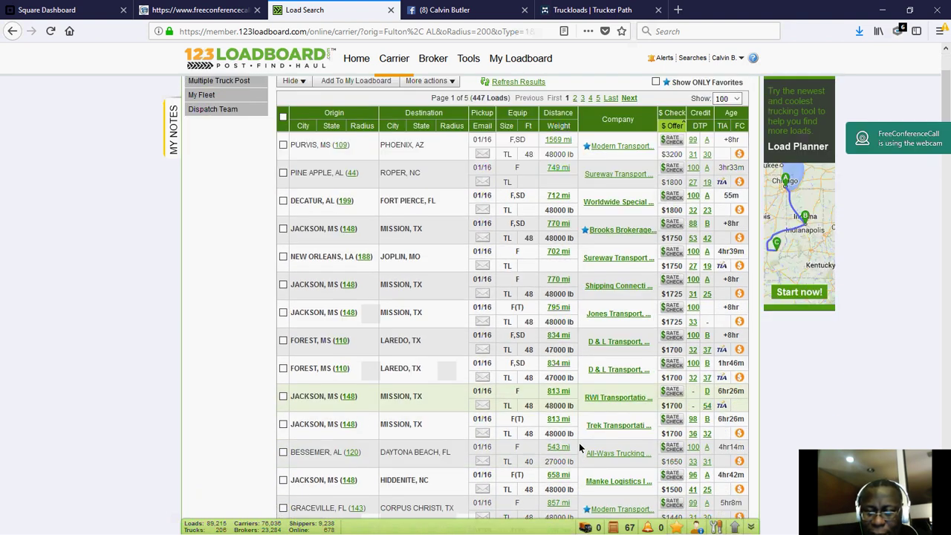
scroll(568, 430, "down", 1)
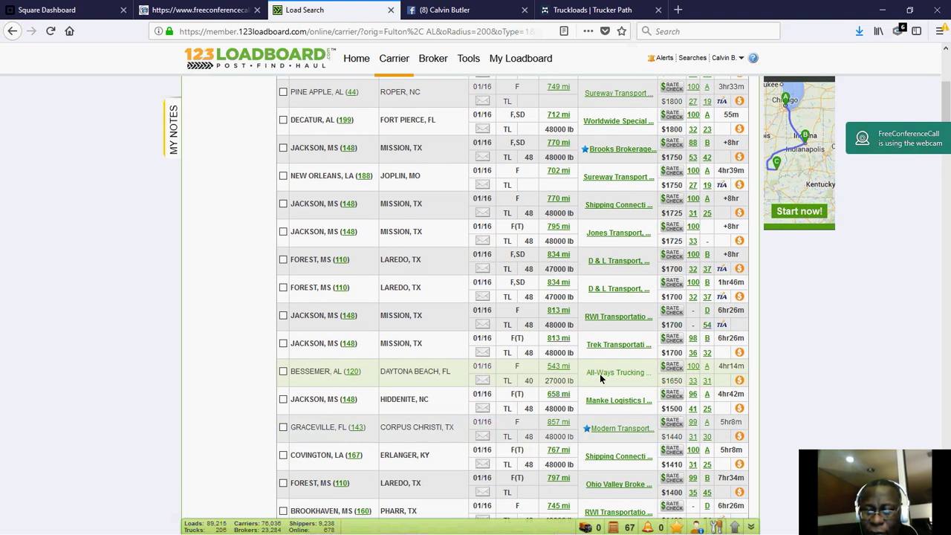
left_click(604, 366)
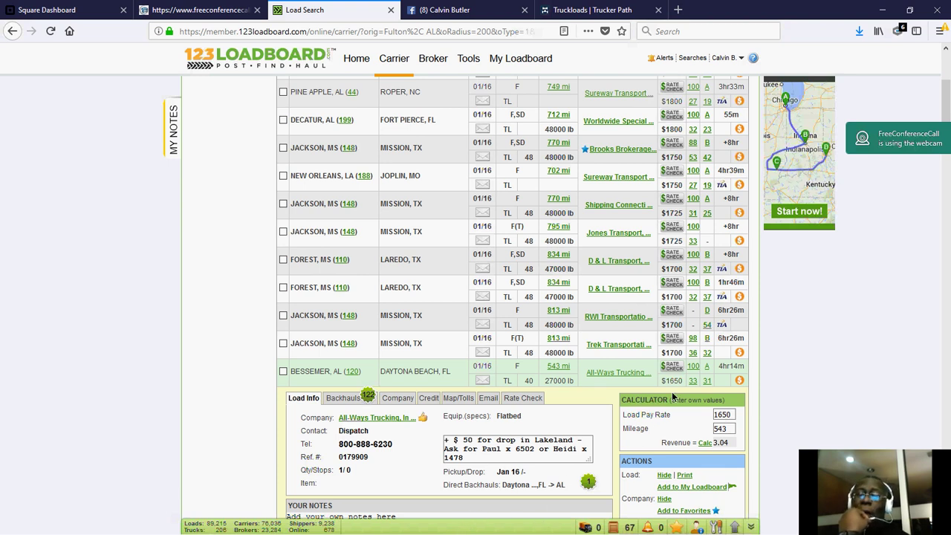
scroll(624, 356, "down", 3)
scroll(622, 378, "down", 3)
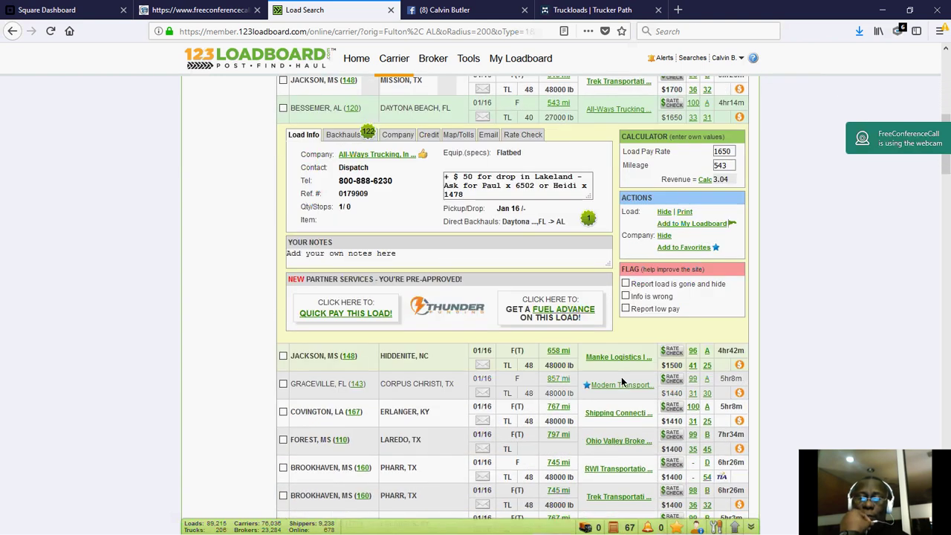
left_click(609, 105)
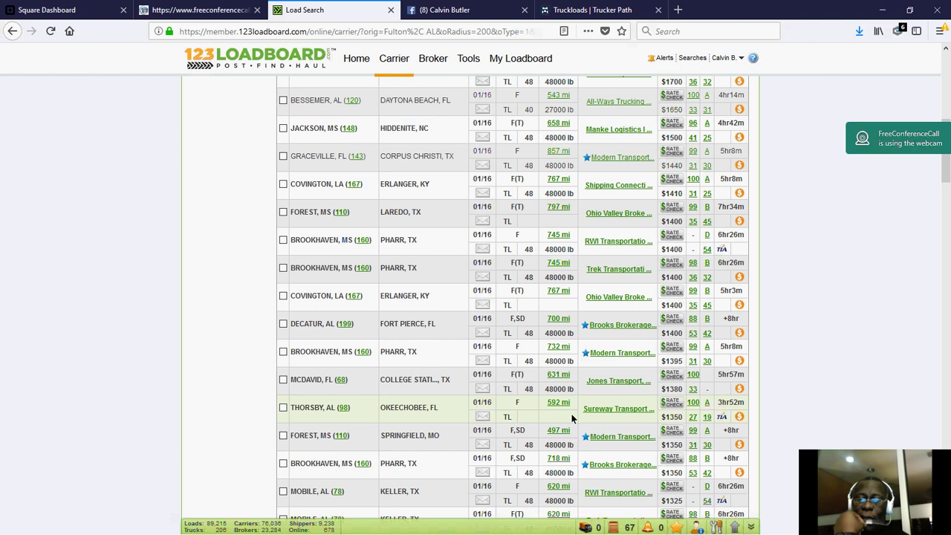
- Compare the rates of other loads by viewing the Jackson–Hiddenite, both $1700 Jackson–Mission flatbed, and Graceville–Corpus Christi load details
scroll(572, 414, "down", 2)
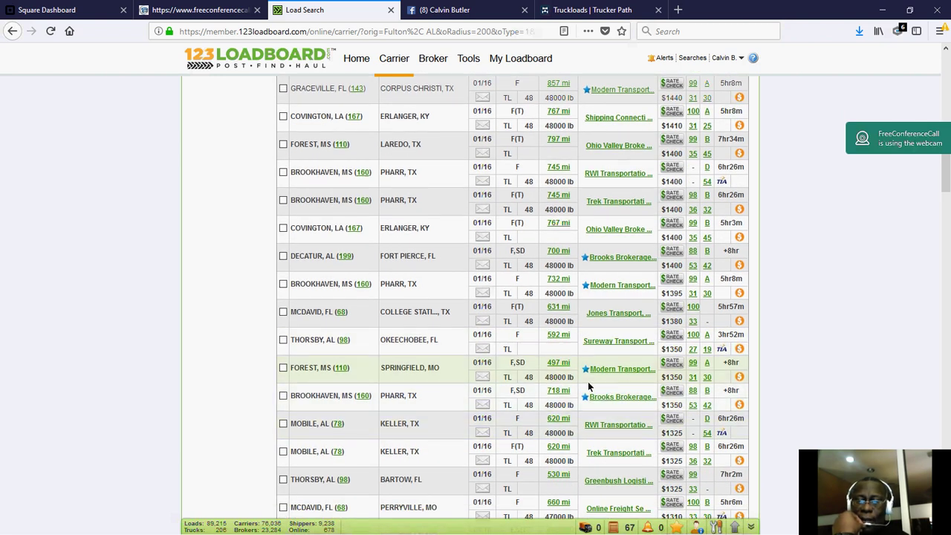
scroll(559, 405, "down", 4)
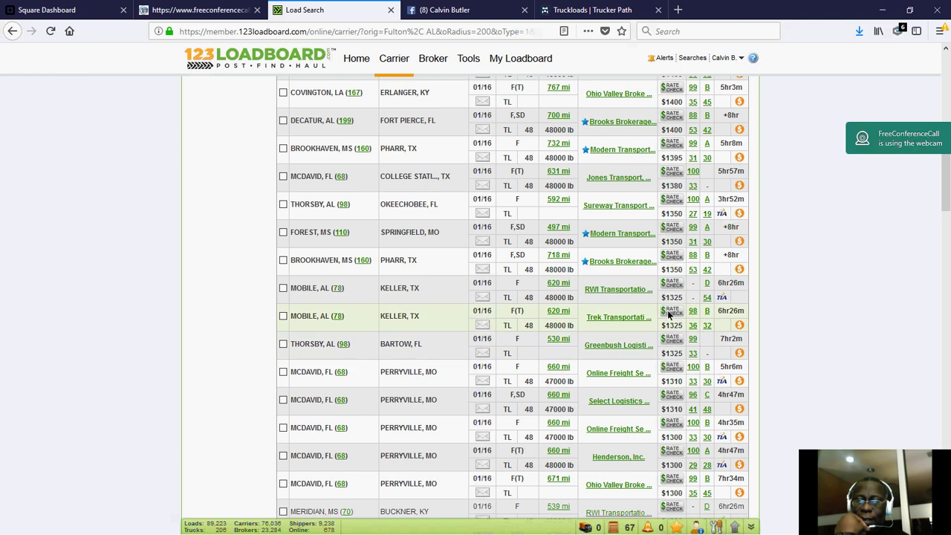
scroll(626, 341, "up", 3)
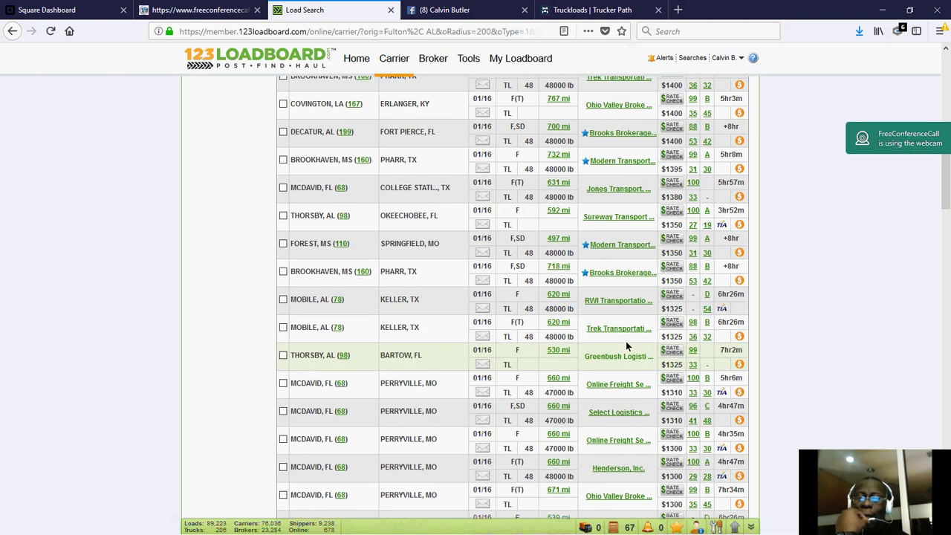
scroll(648, 267, "up", 2)
scroll(650, 269, "up", 1)
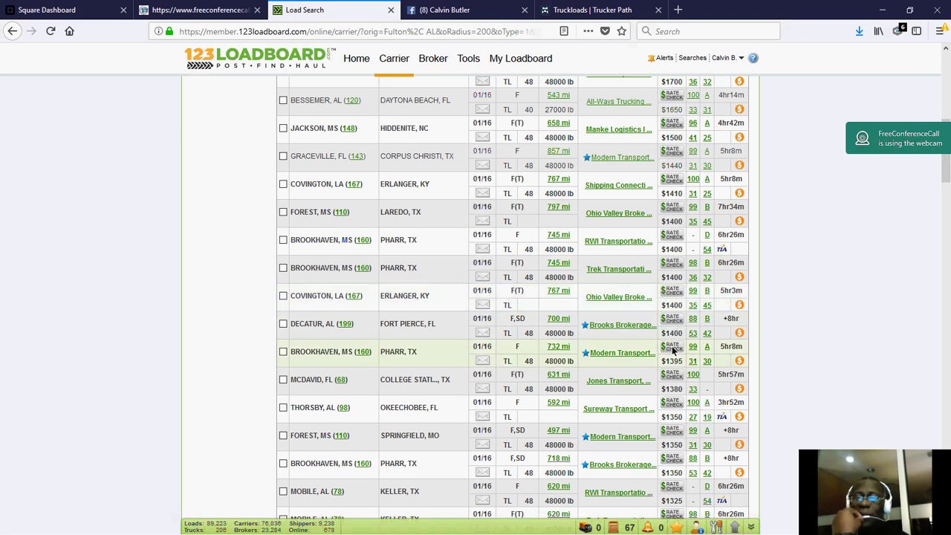
scroll(671, 276, "up", 2)
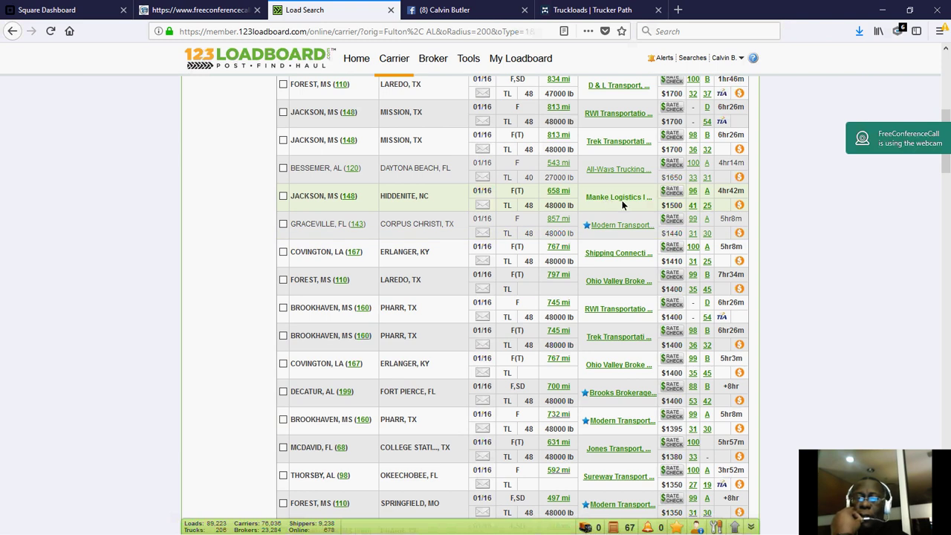
left_click(623, 205)
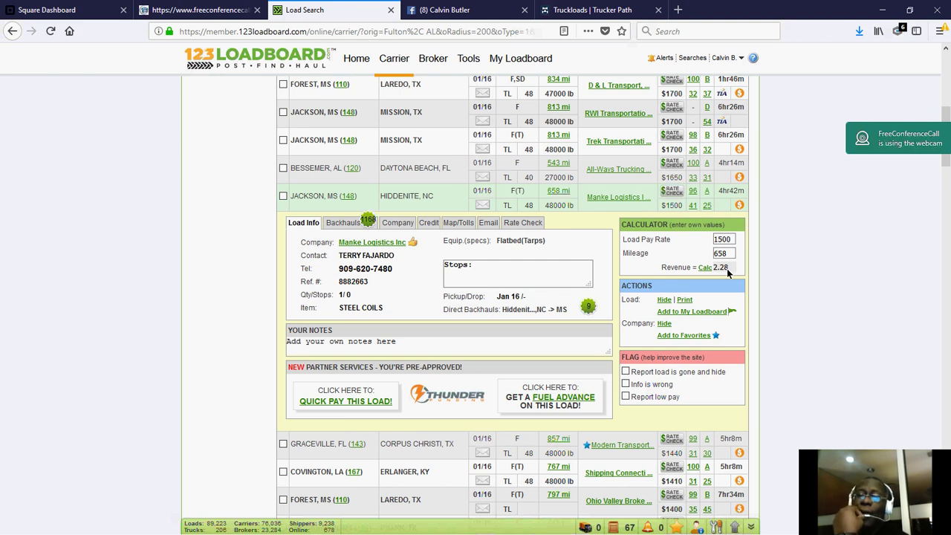
left_click(609, 168)
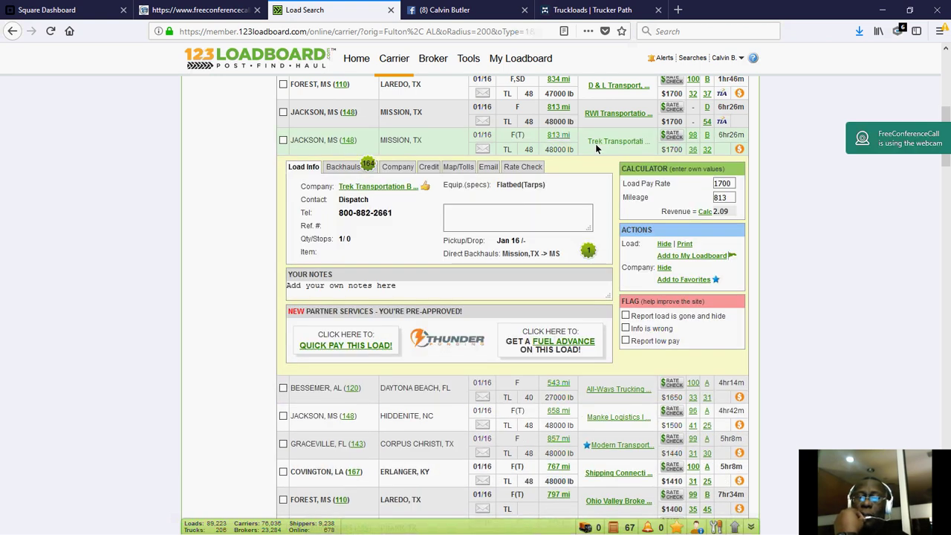
left_click(622, 115)
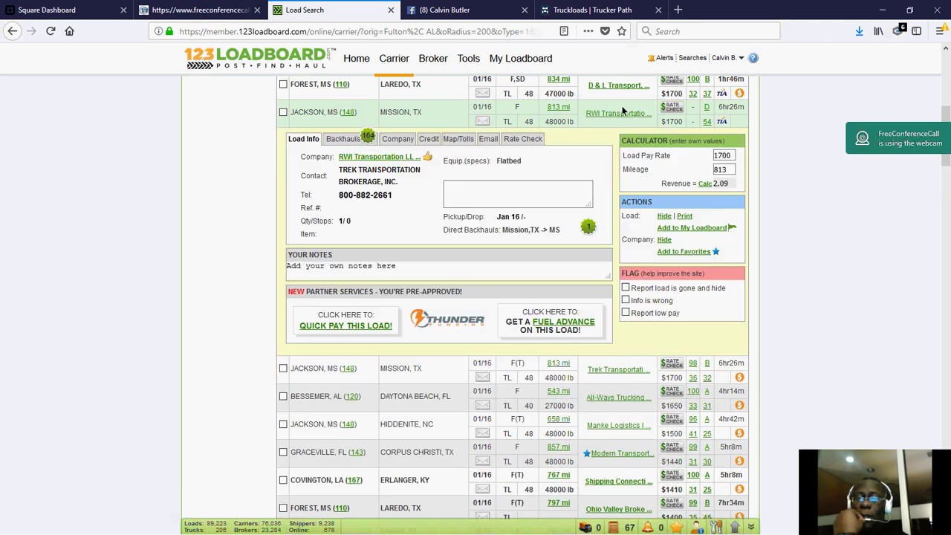
left_click(618, 454)
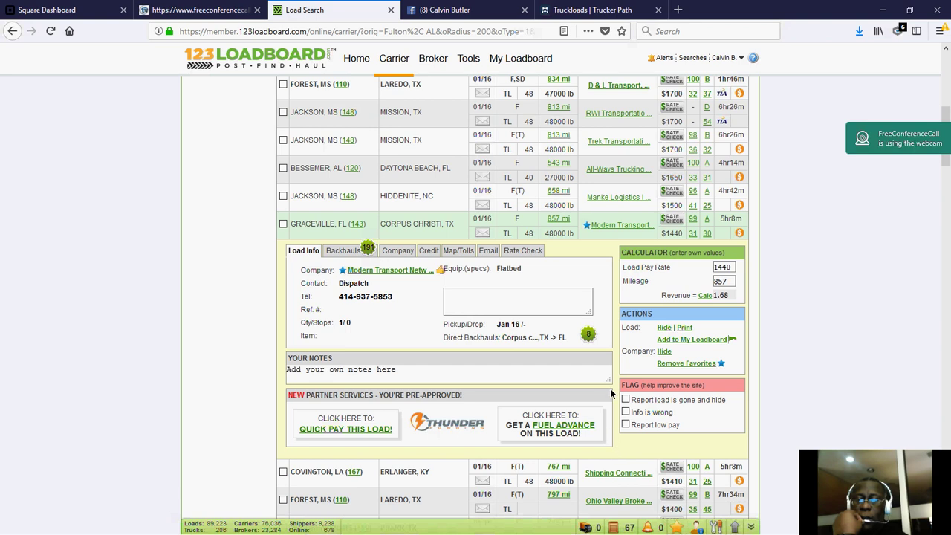
- View the details and rate per mile of the $1400 Brookhaven, MS to Pharr, TX flatbed load posted by RWI Transportation
scroll(627, 467, "down", 3)
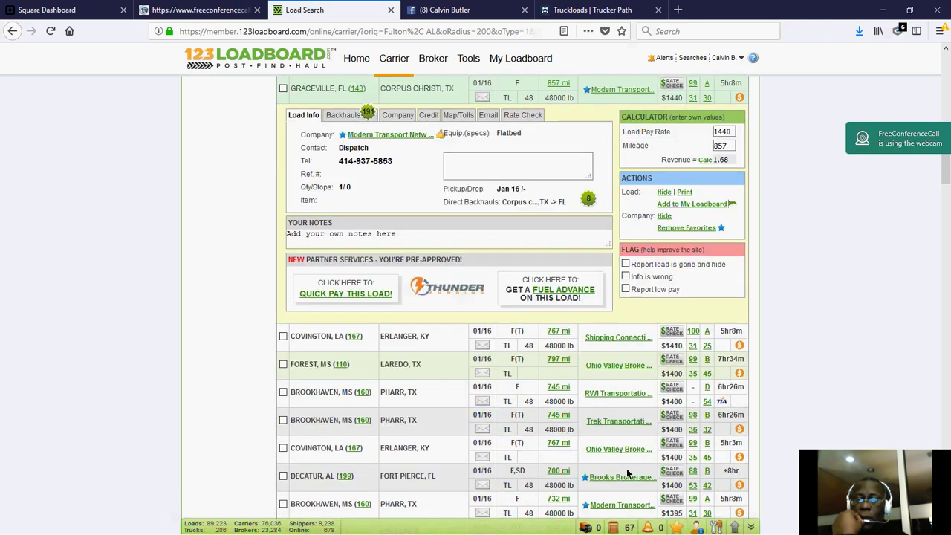
scroll(608, 325, "down", 3)
left_click(607, 324)
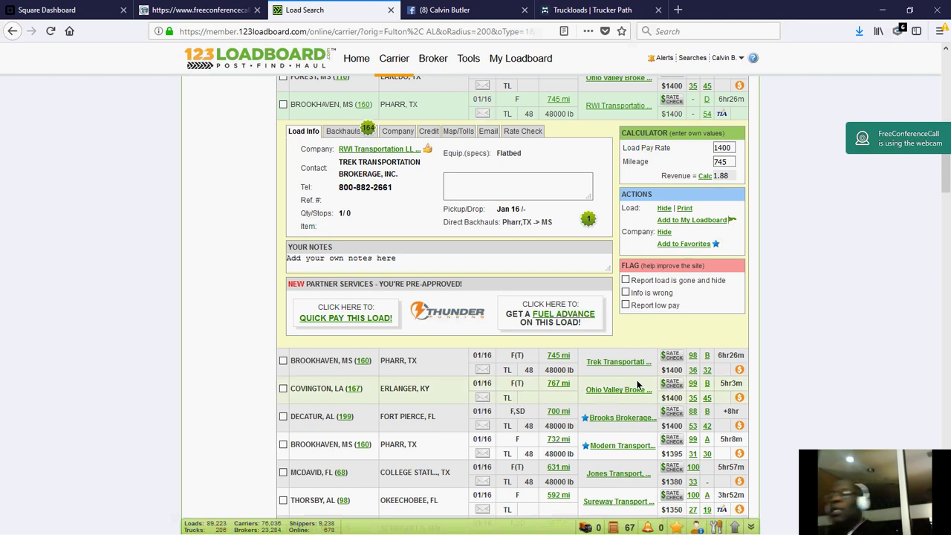
scroll(637, 384, "up", 3)
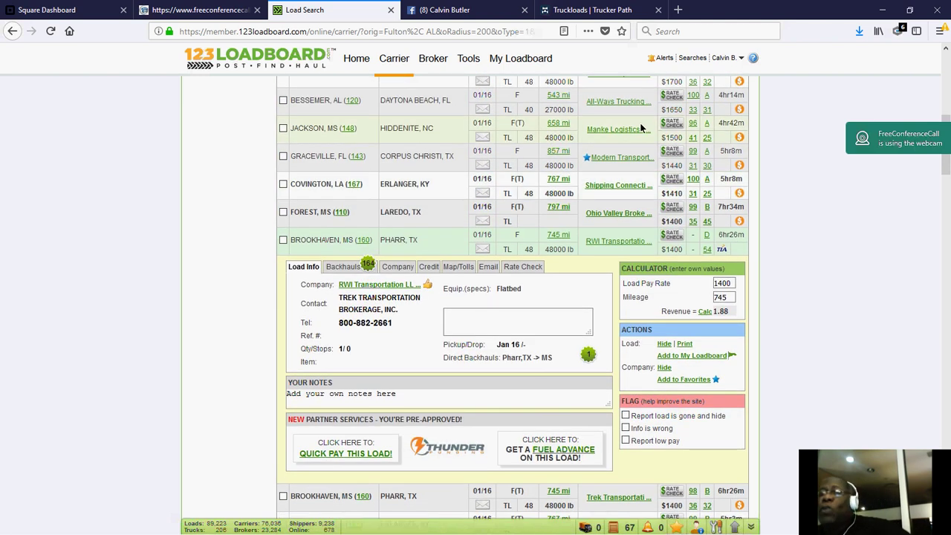
scroll(640, 128, "up", 8)
scroll(637, 133, "up", 3)
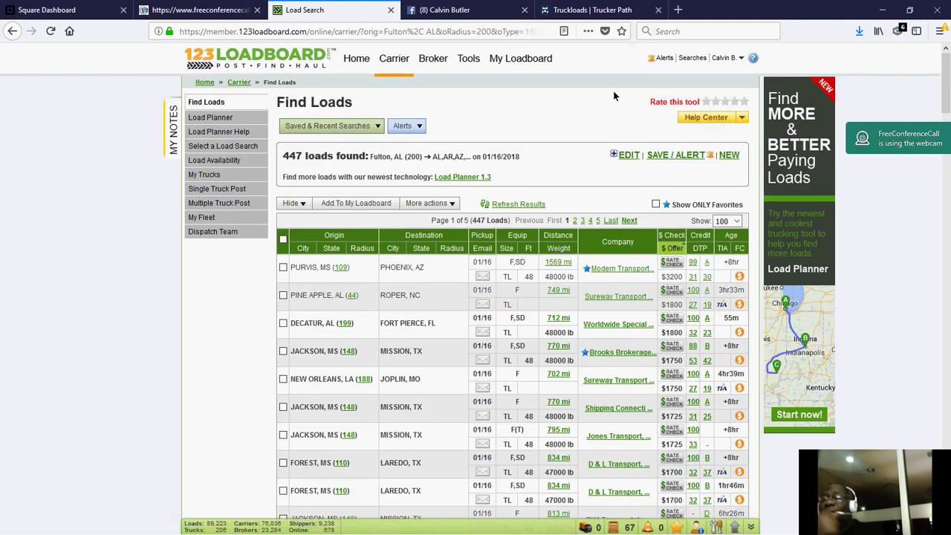
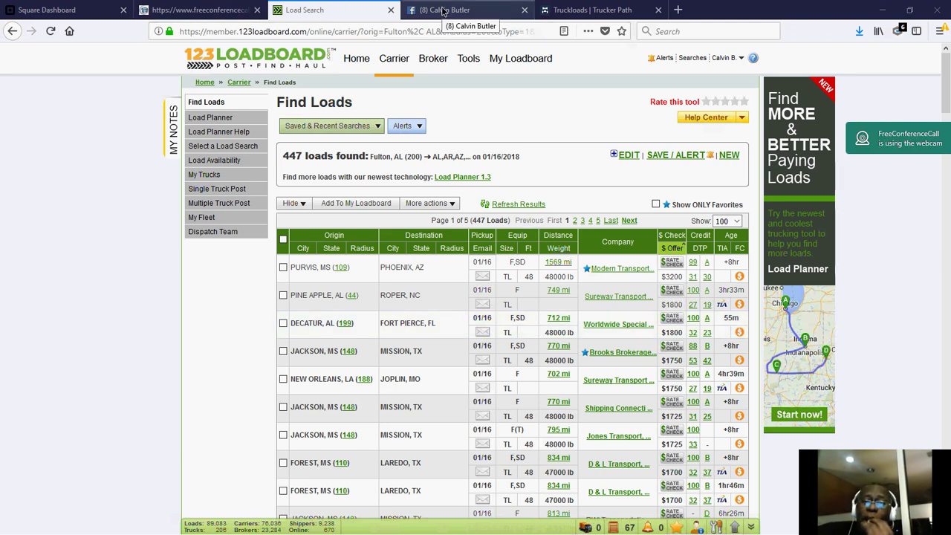
left_click(679, 10)
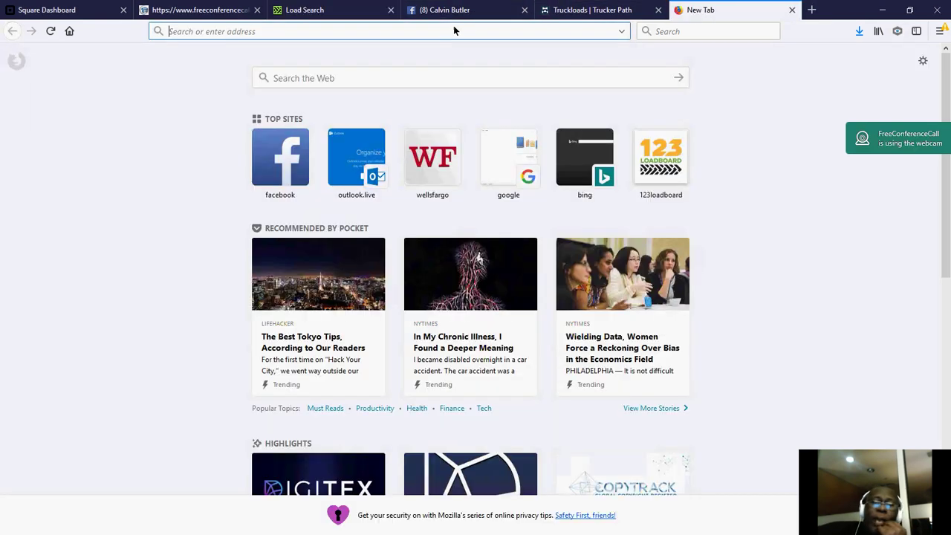
type("mc")
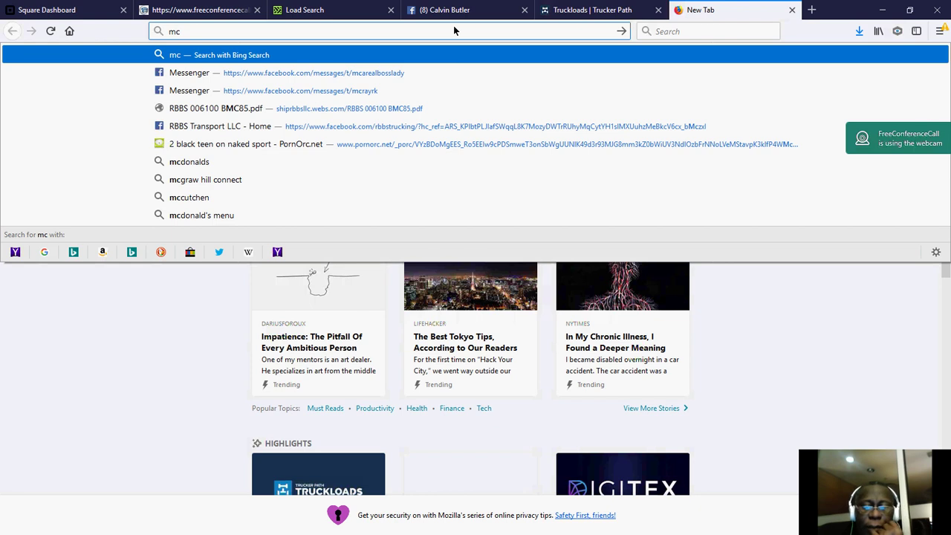
key("BackSpace")
key("BackSpace")
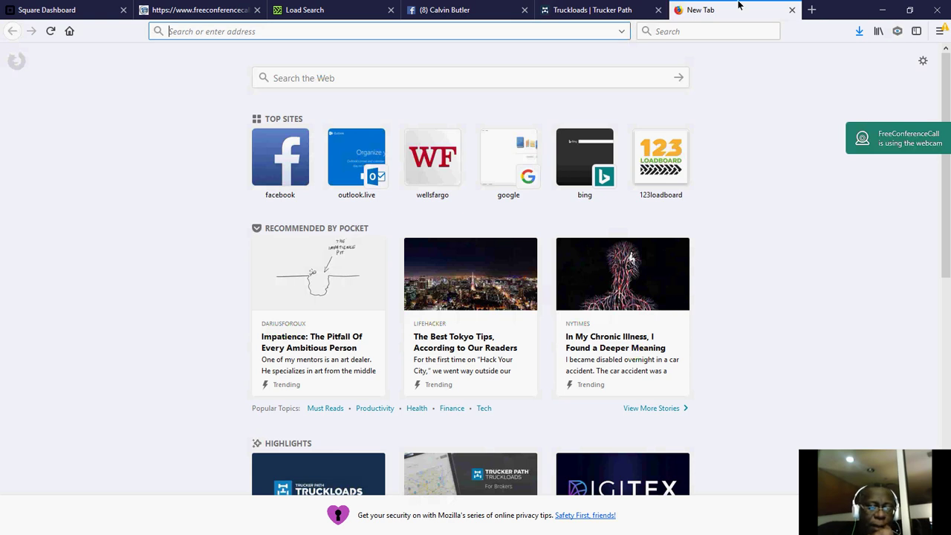
left_click(881, 15)
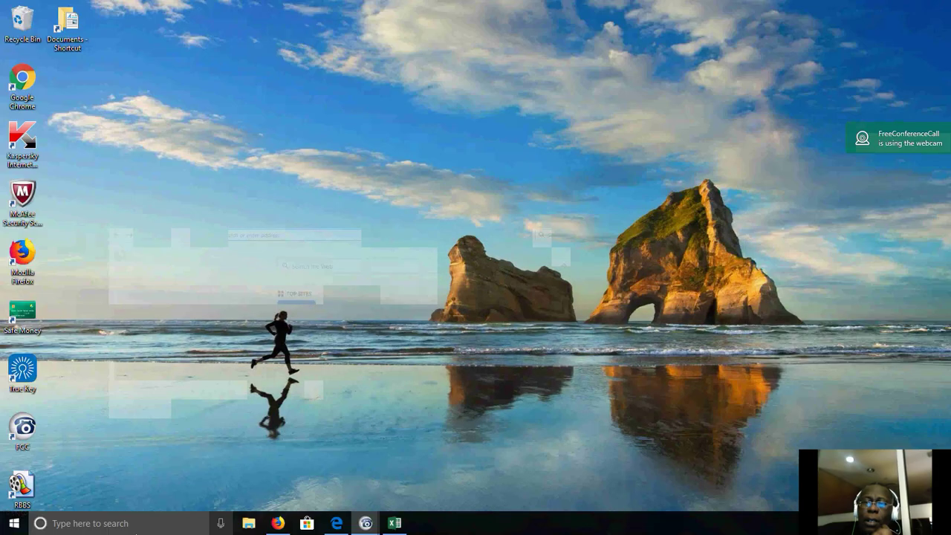
left_click(248, 524)
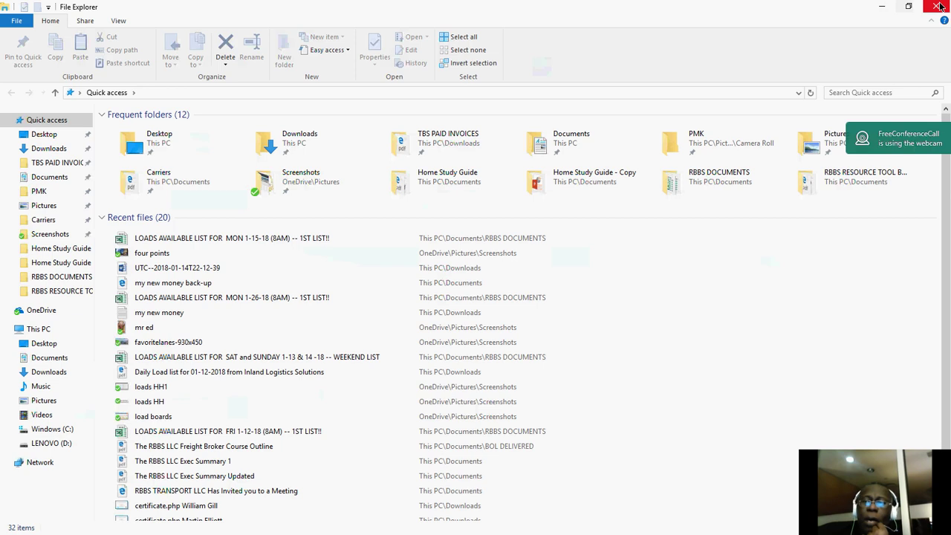
left_click(894, 16)
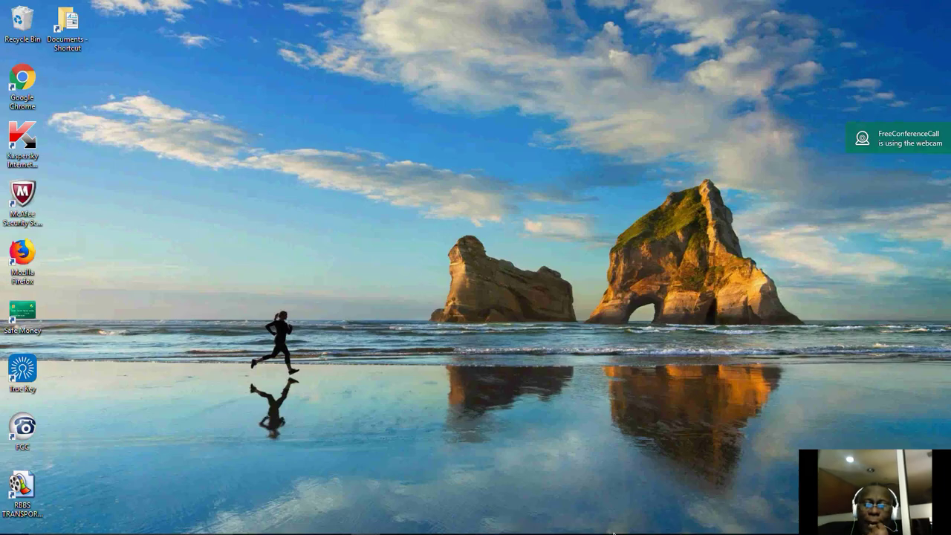
- Open the RBBS Transport company resource PDF from the FreeConferenceCall meeting resources and follow its MacRAE'S BLUE BOOK link
left_click(286, 524)
left_click(204, 9)
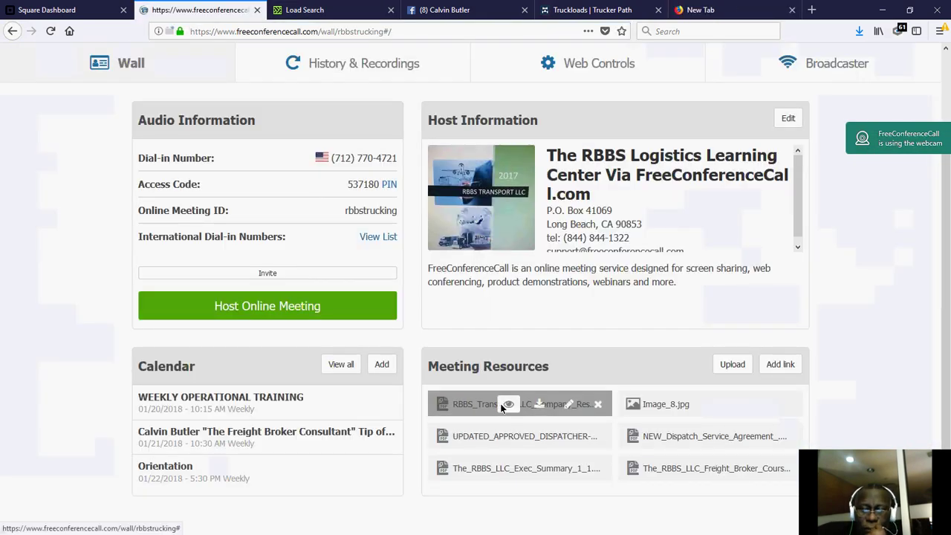
left_click(508, 405)
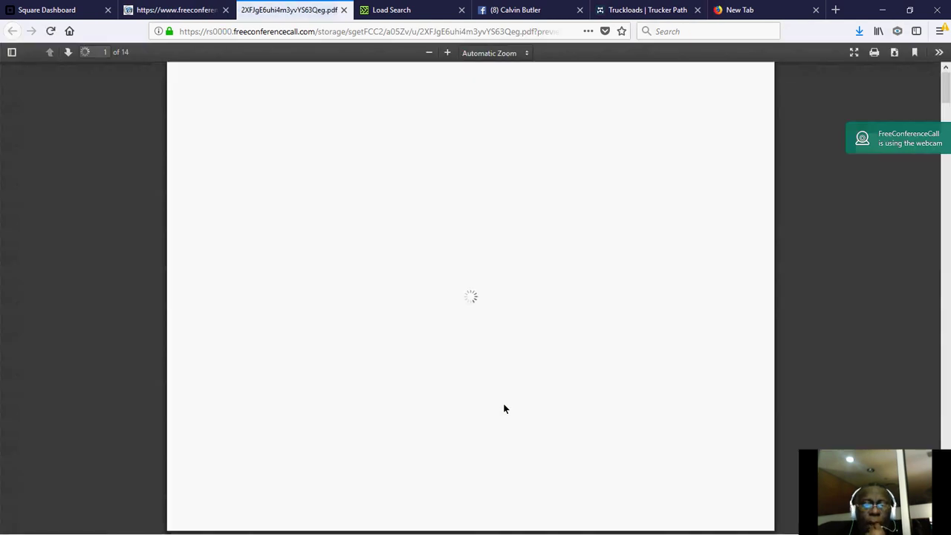
scroll(475, 275, "down", 5)
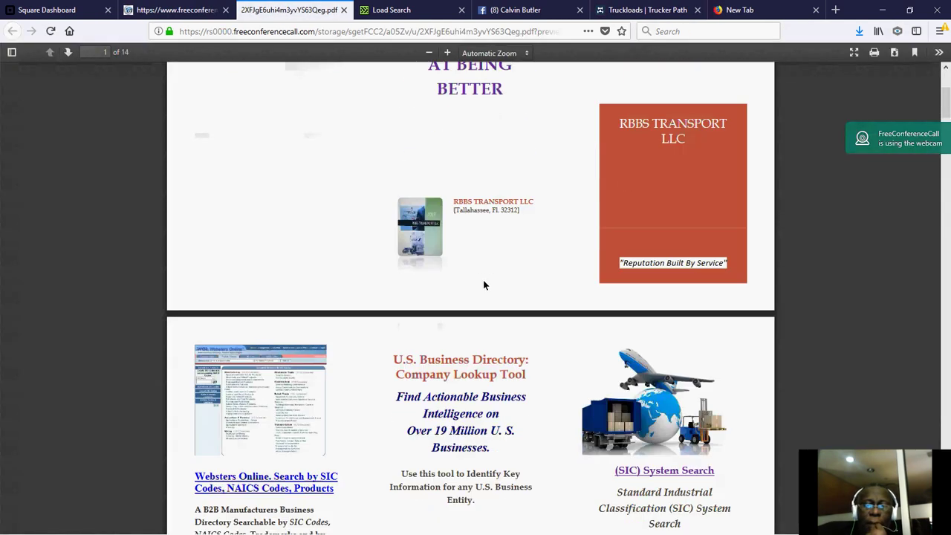
scroll(492, 286, "down", 4)
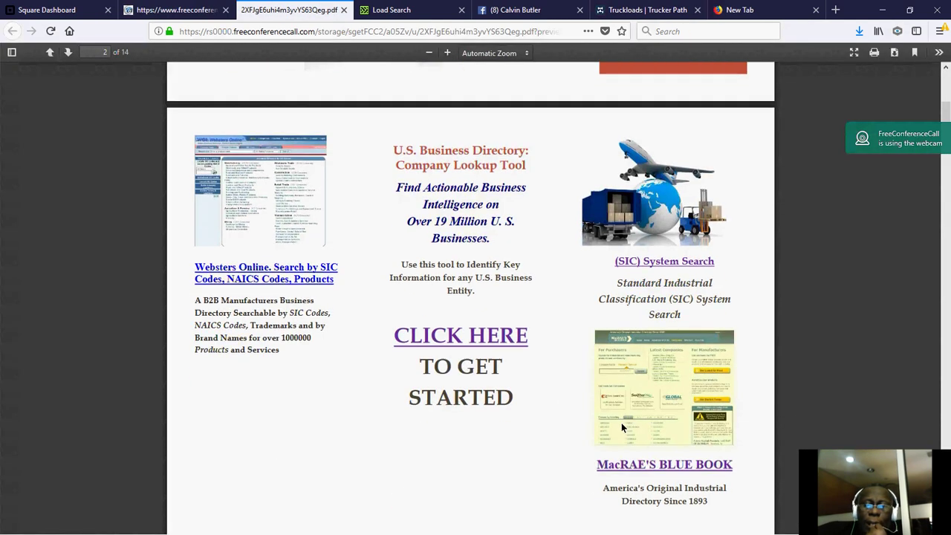
scroll(621, 423, "down", 2)
left_click(648, 223)
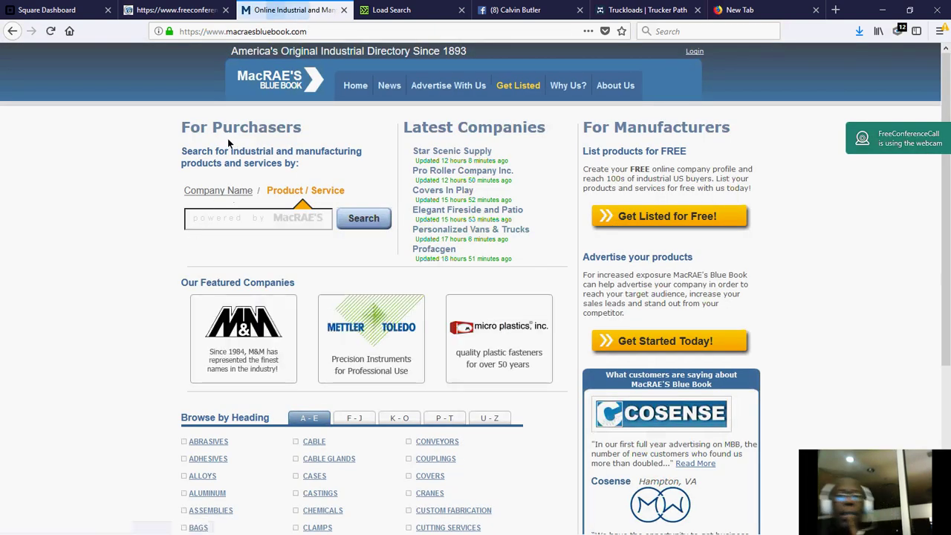
- Copy the web address of the MacRAE'S Blue Book home page
left_click(252, 217)
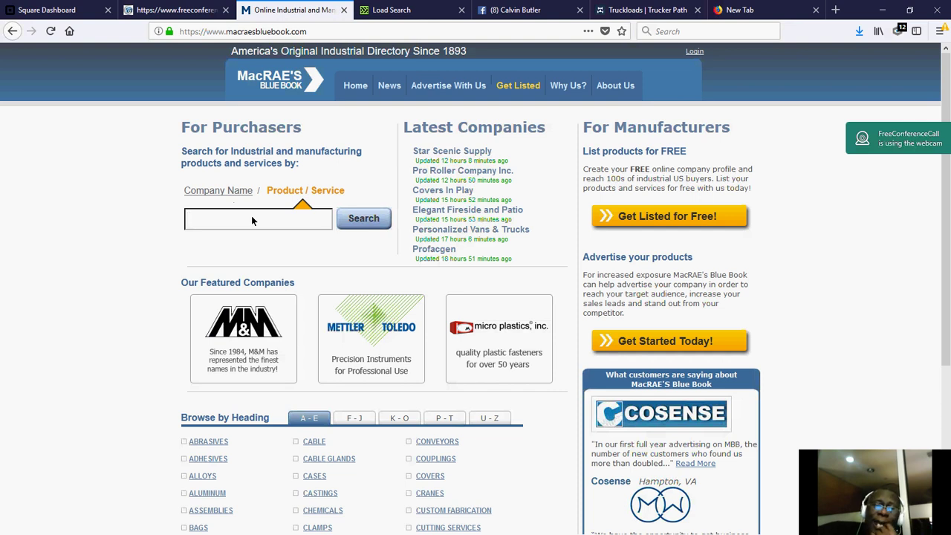
left_click(332, 33)
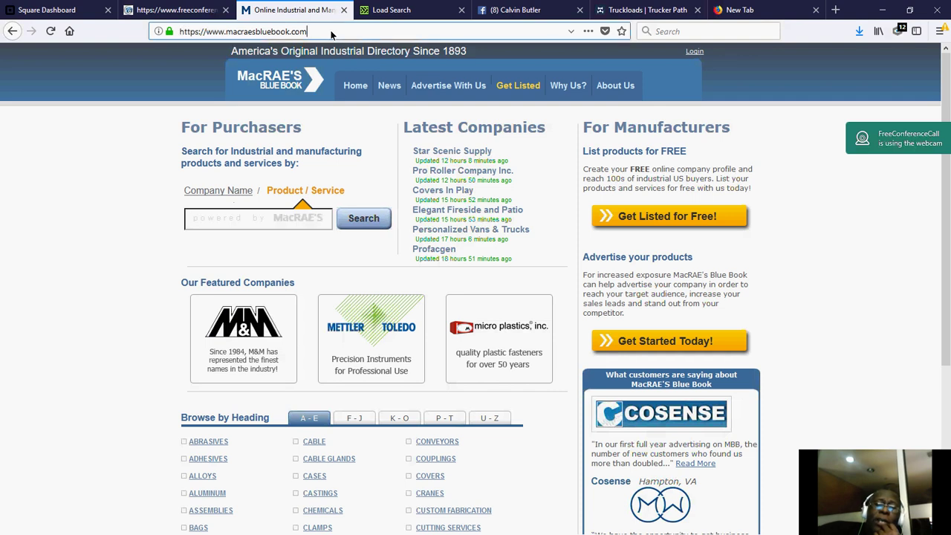
right_click(297, 33)
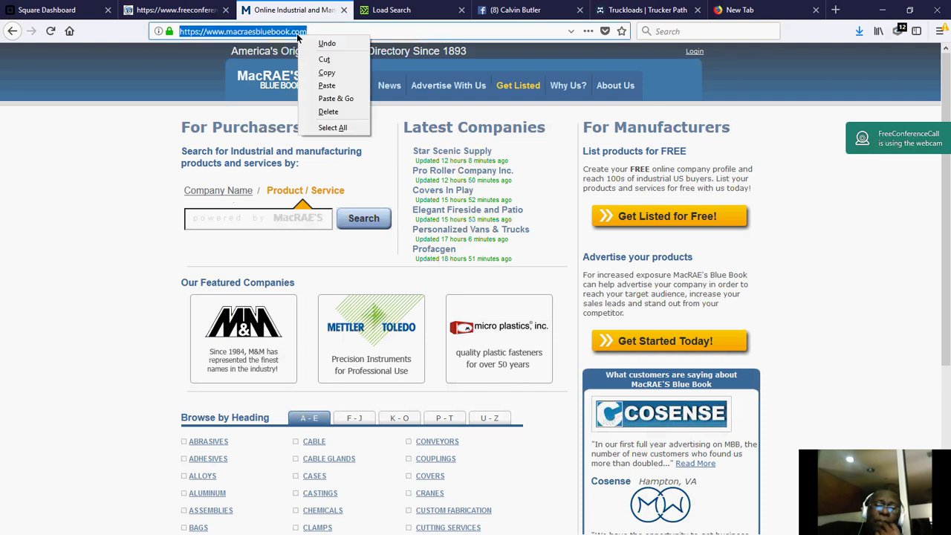
left_click(328, 74)
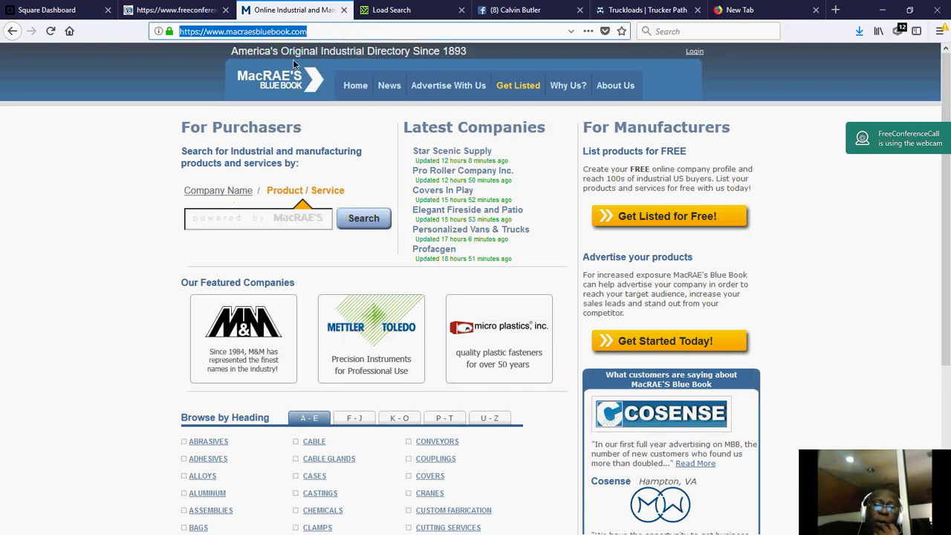
- Switch to Facebook Messenger and send the copied MacRAE'S Blue Book link to RBBS CHAT GROUP
left_click(499, 10)
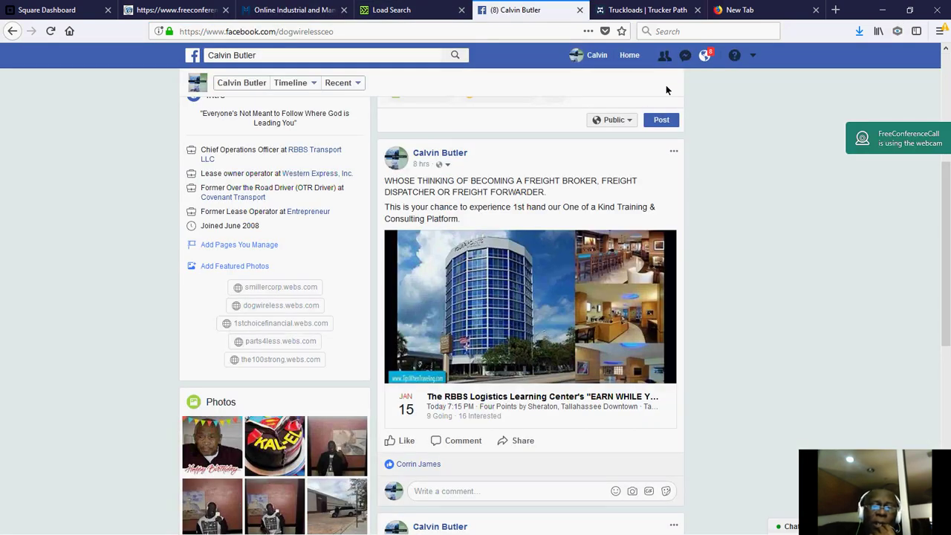
left_click(629, 55)
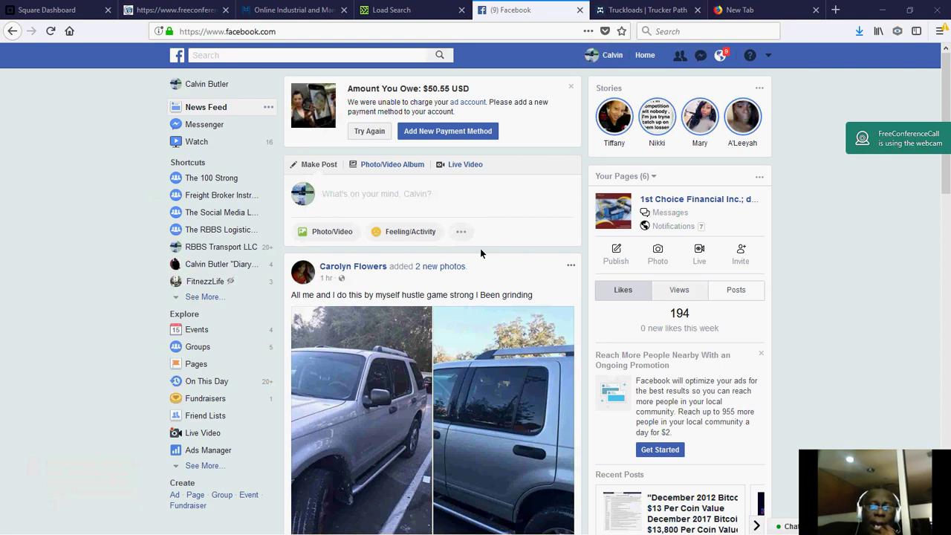
left_click(199, 124)
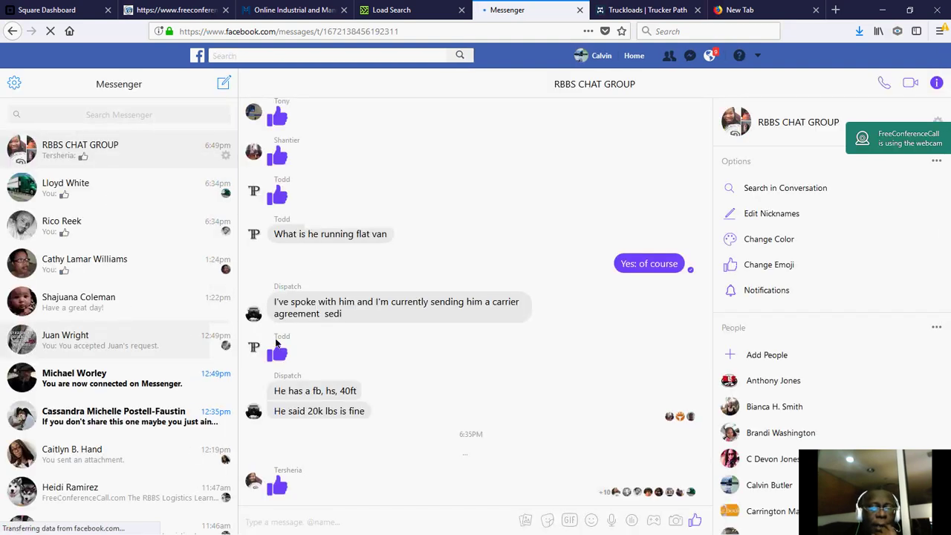
right_click(293, 520)
left_click(320, 438)
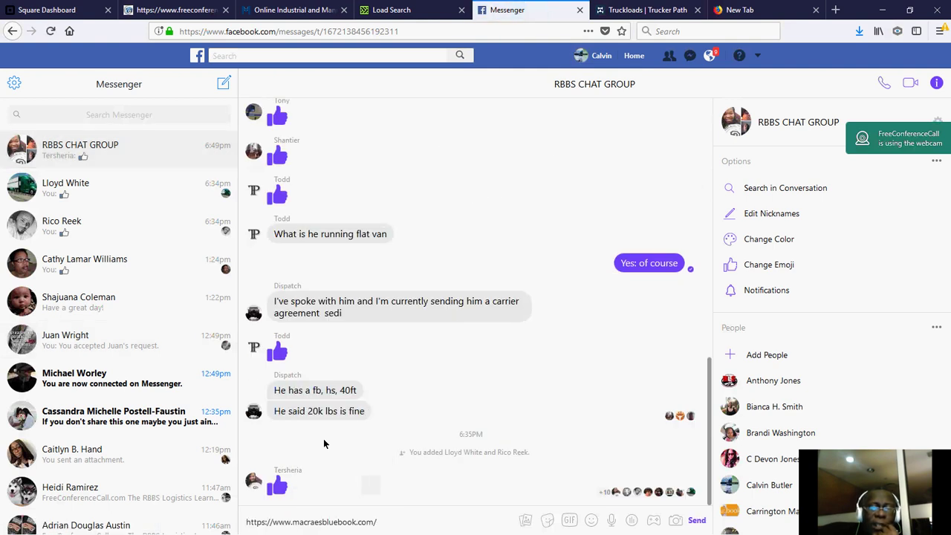
left_click(695, 521)
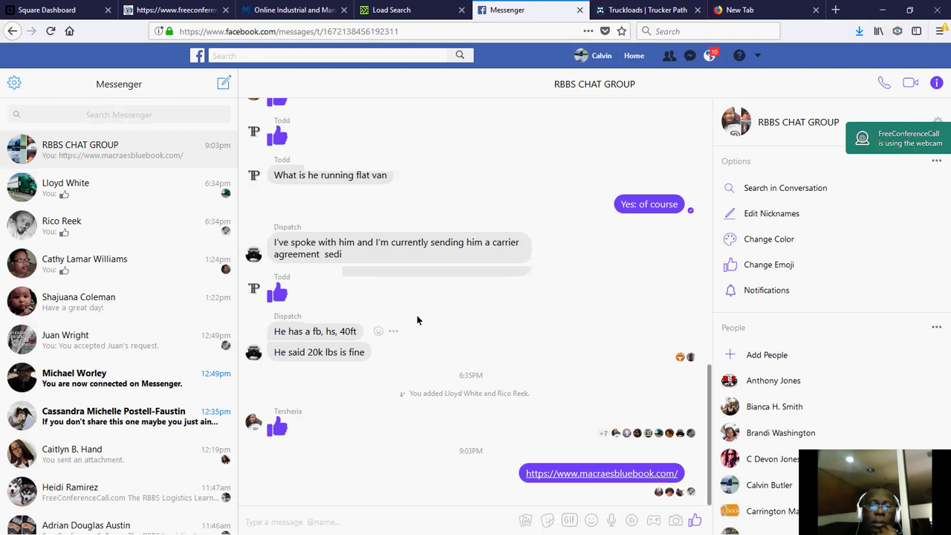
- Open the MacRAE'S Blue Book link shared in the chat and search its products and services for "freight broker"
left_click(552, 480)
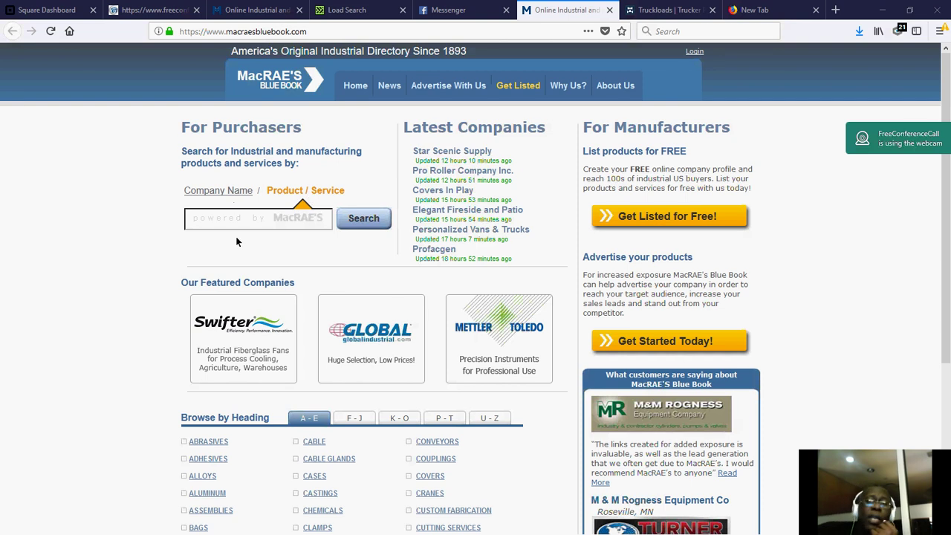
left_click(209, 224)
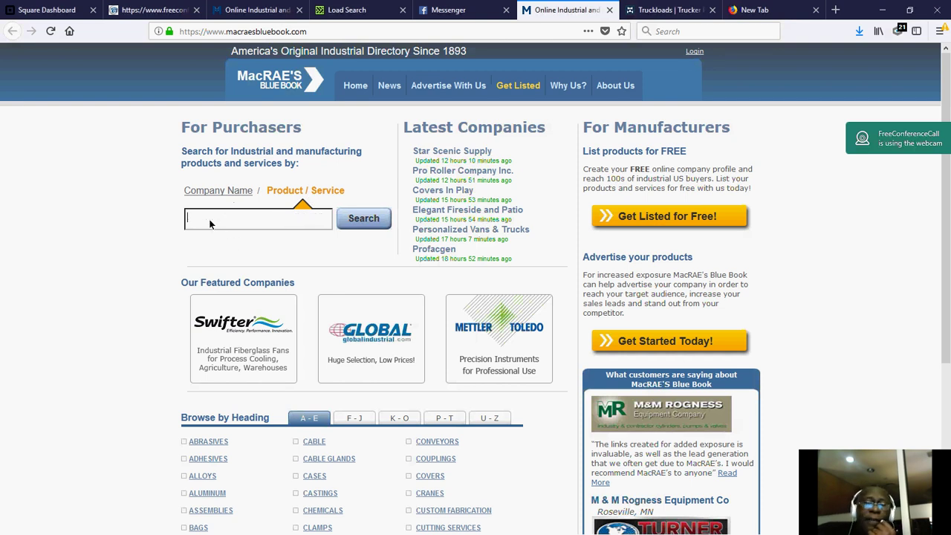
type("fre")
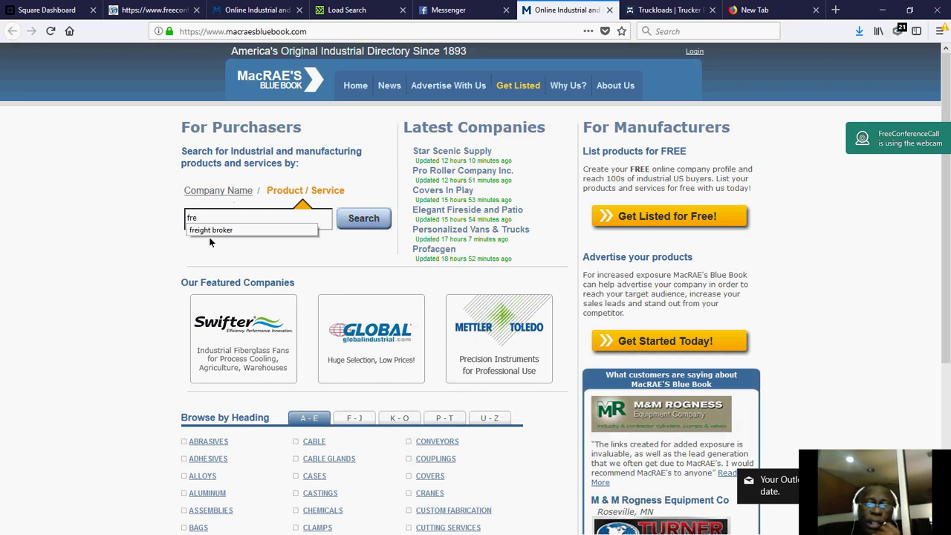
left_click(217, 232)
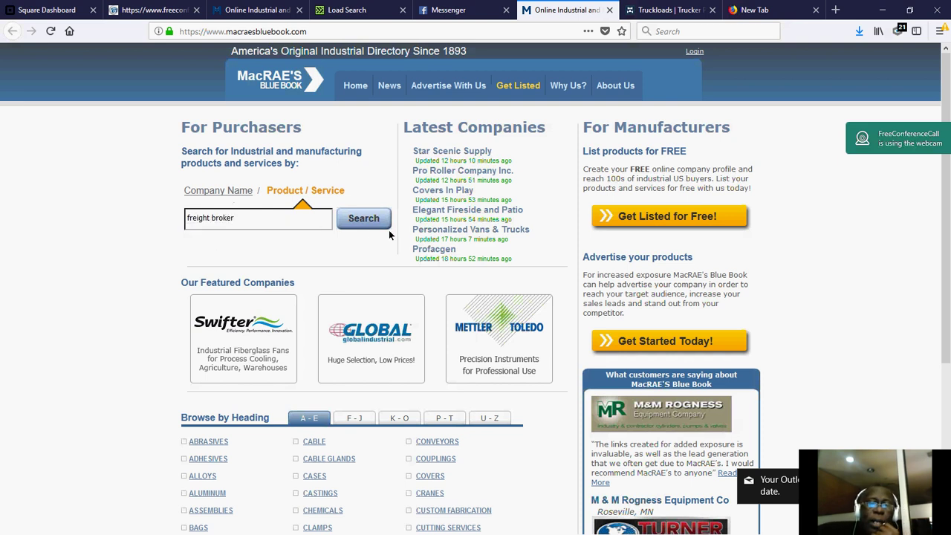
left_click(368, 225)
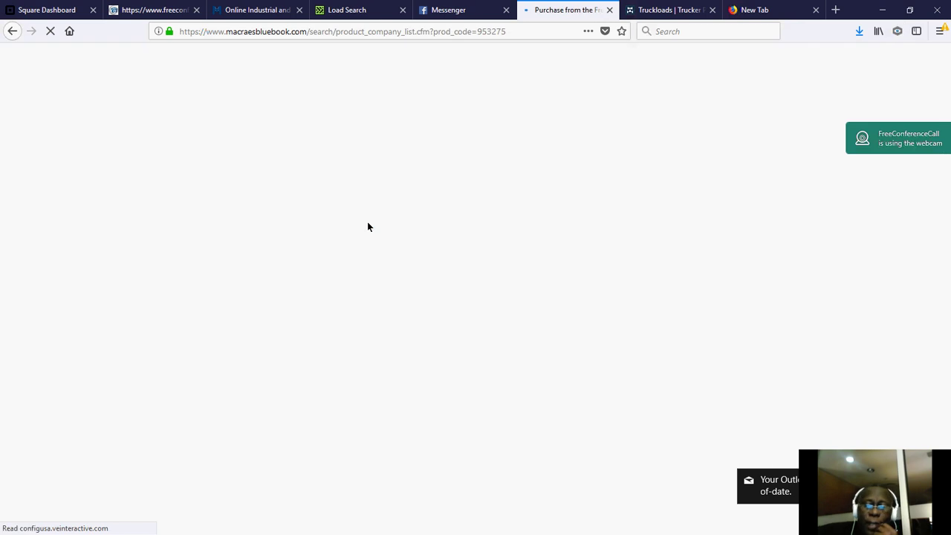
- Review the RFX Global Companies listing from the freight broker results and return to the FreeConferenceCall meeting wall
scroll(365, 277, "down", 10)
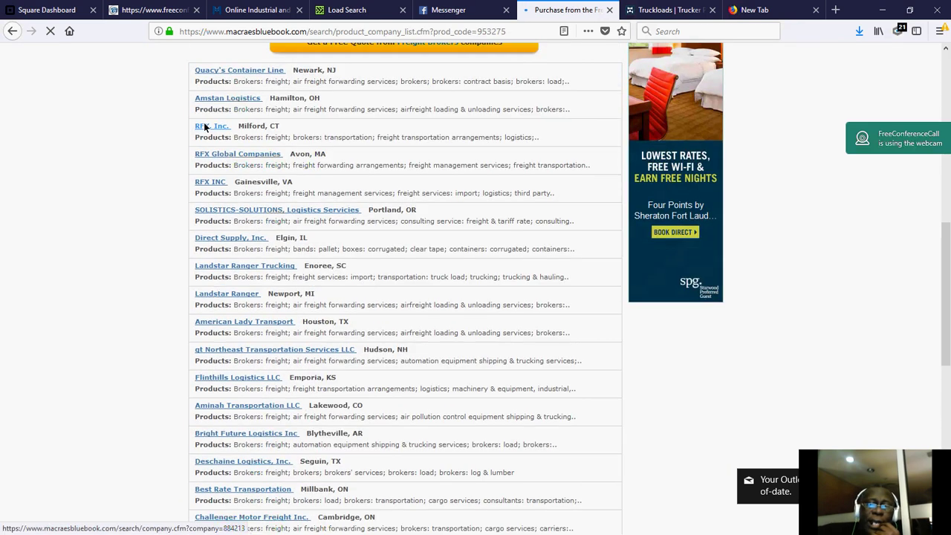
left_click(217, 154)
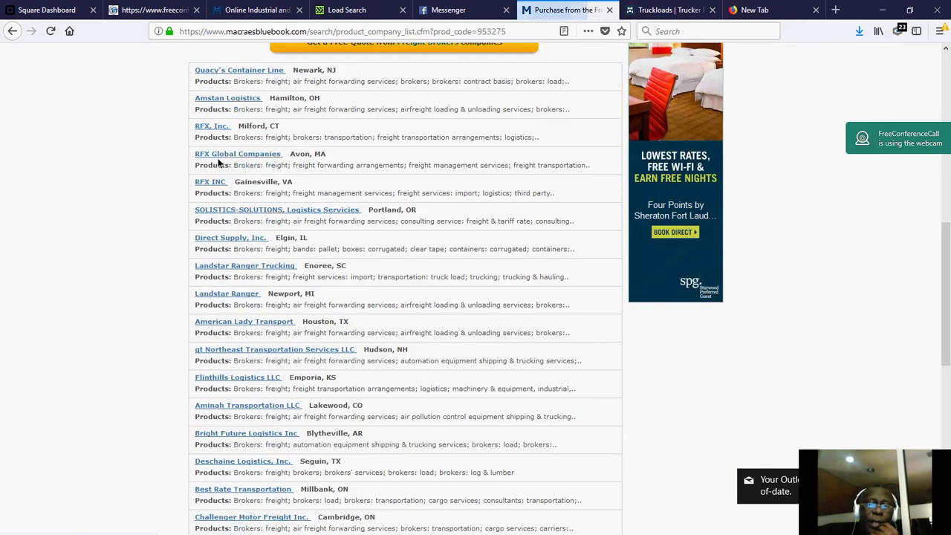
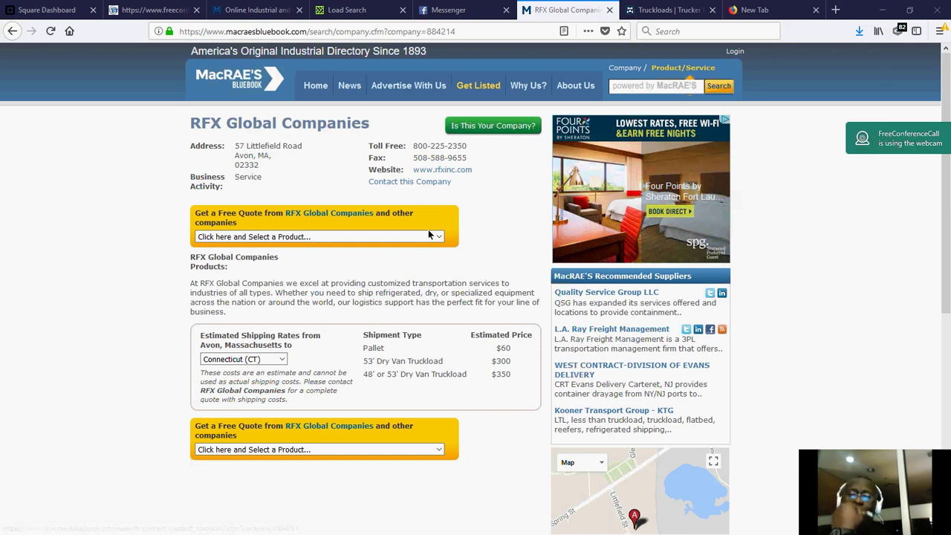
scroll(429, 238, "down", 1)
scroll(427, 237, "down", 3)
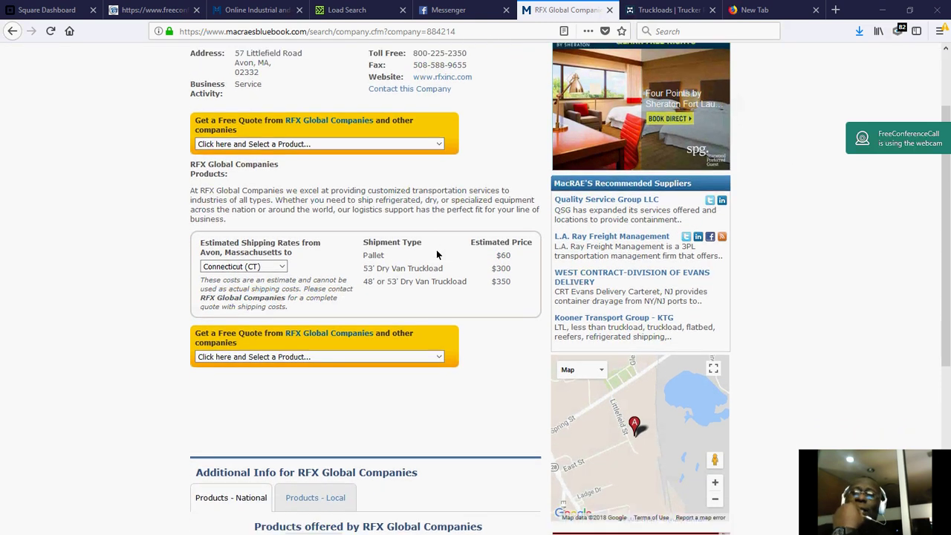
scroll(442, 247, "up", 3)
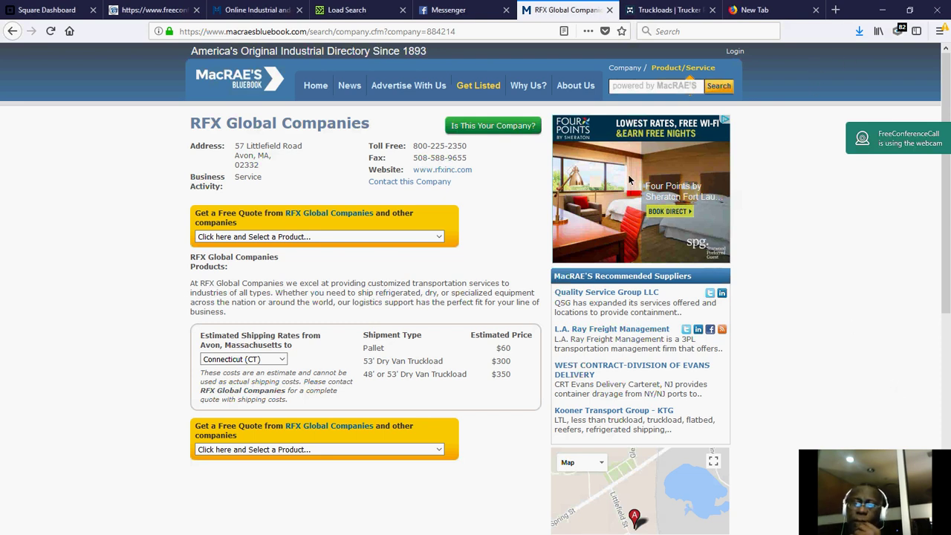
left_click(266, 11)
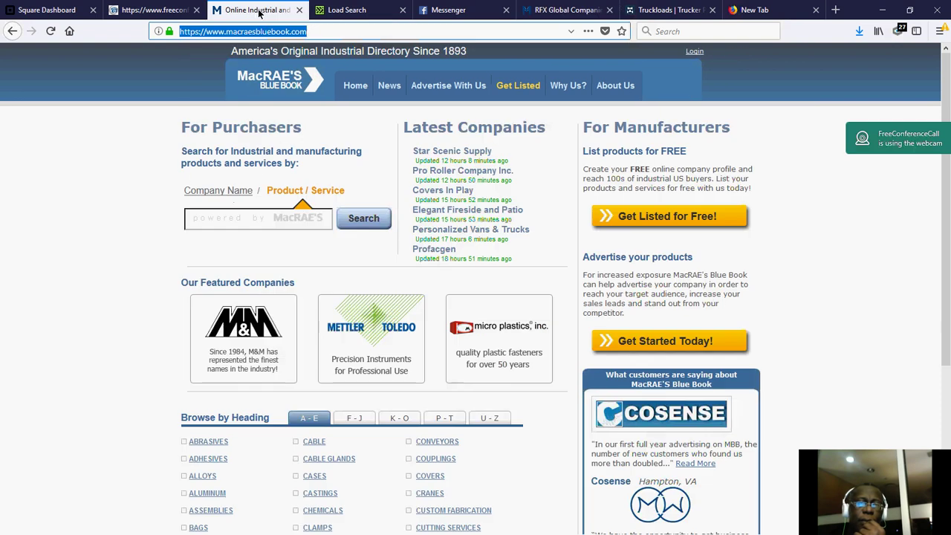
left_click(154, 9)
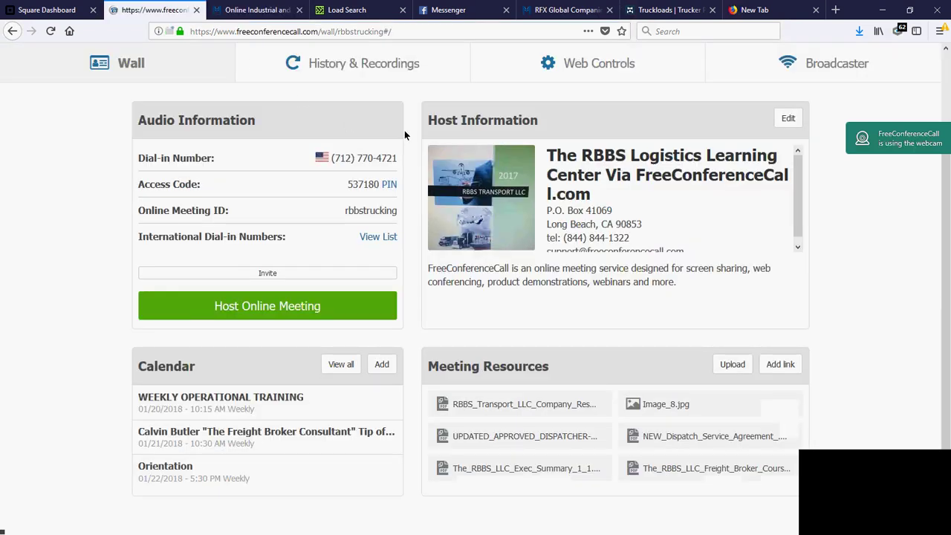